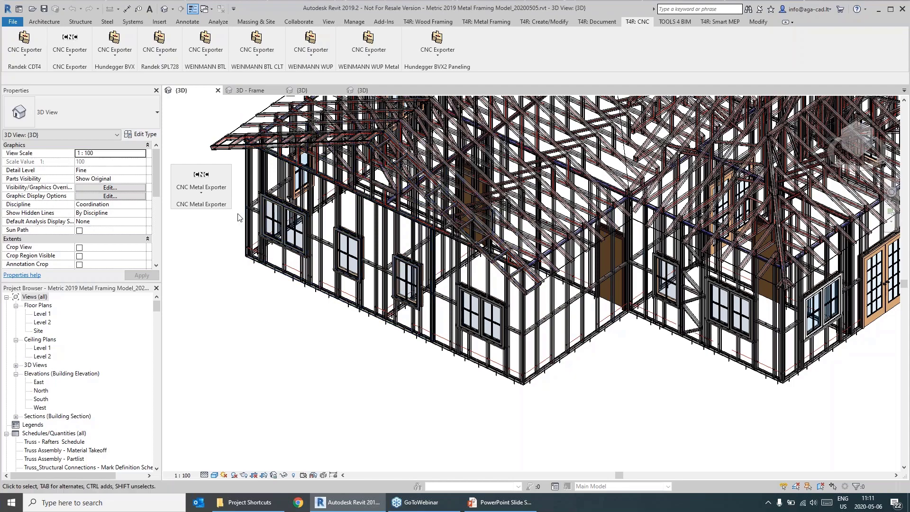
scroll(420, 296, "down", 5)
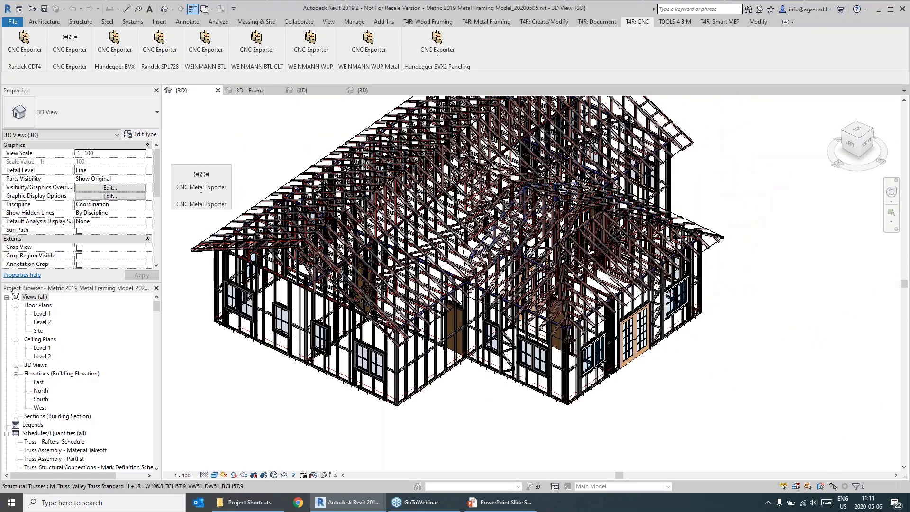
middle_click_drag(363, 294, 356, 337)
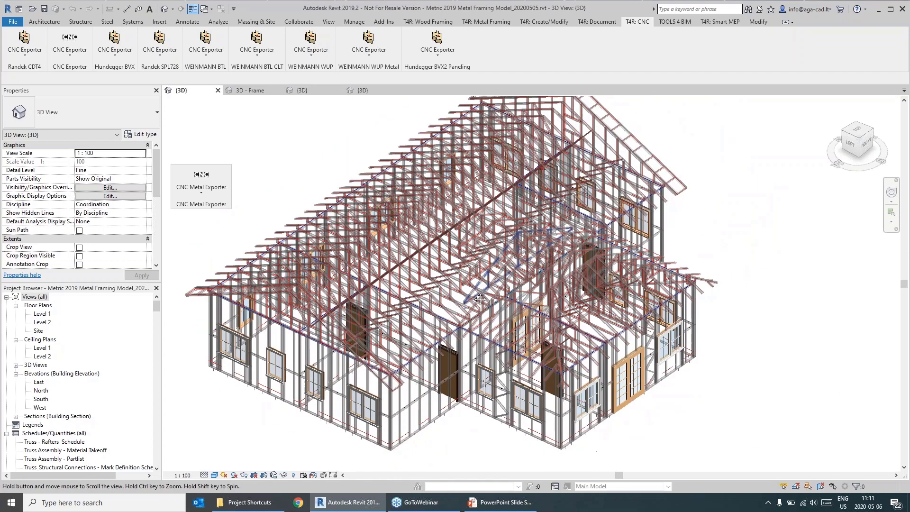
middle_click_drag(451, 323, 458, 282)
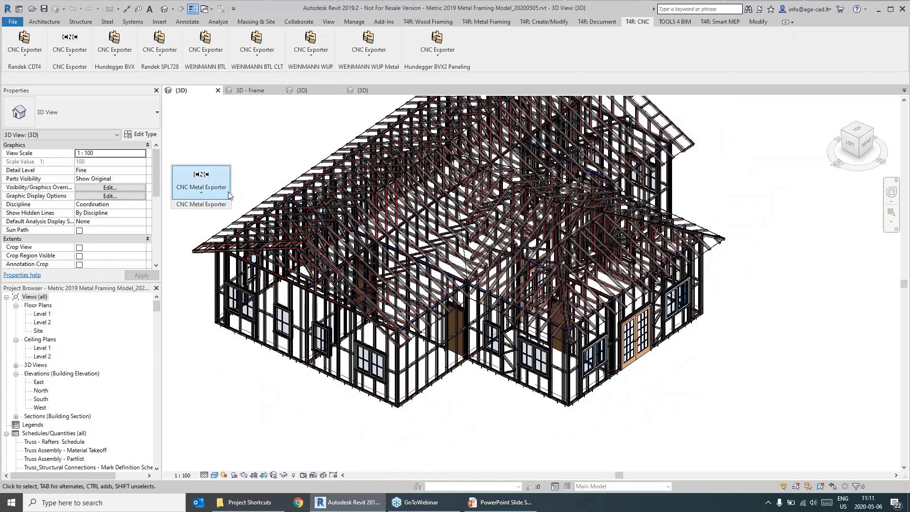
left_click(202, 186)
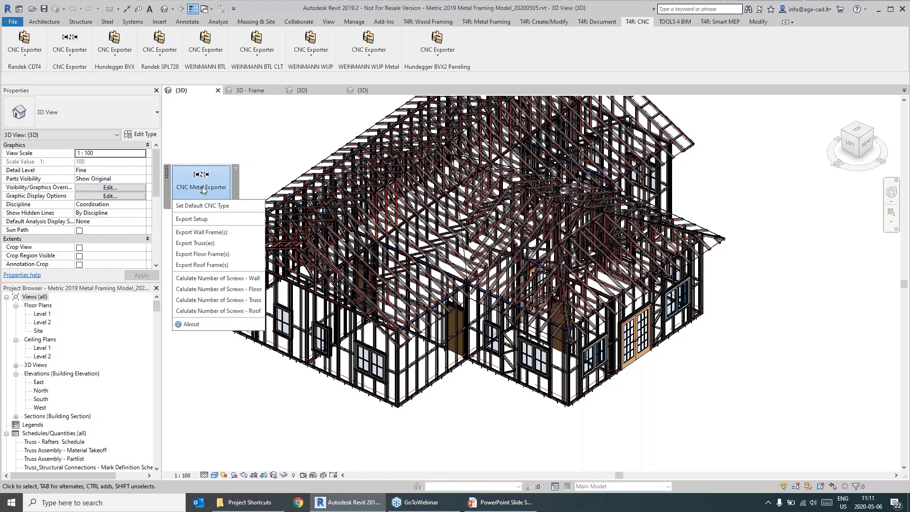
left_click(254, 153)
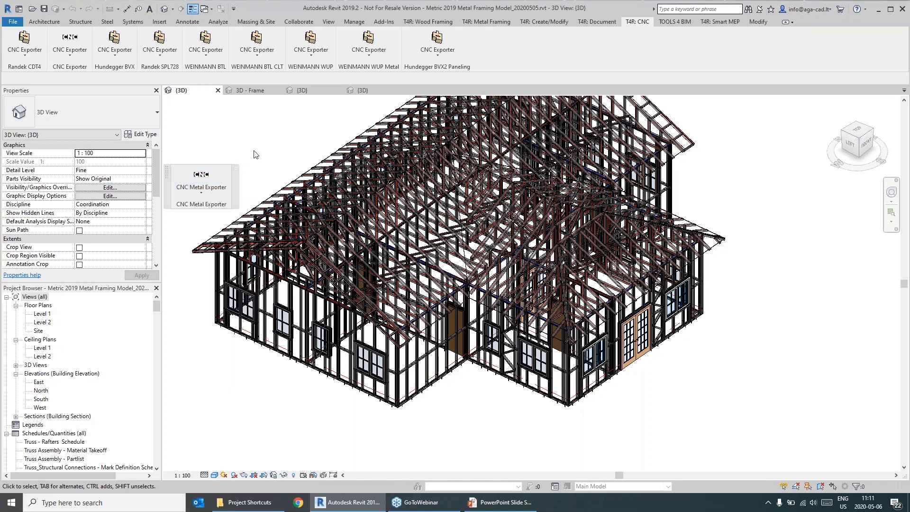
left_click(199, 187)
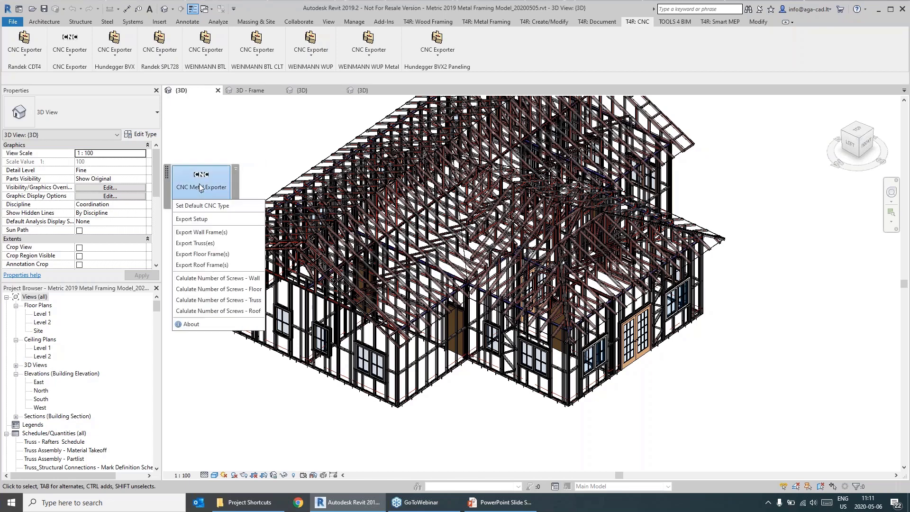
- Switch to File Explorer and open the CNC Exported Files folder inside 20200506 CNC Webinar
left_click(252, 508)
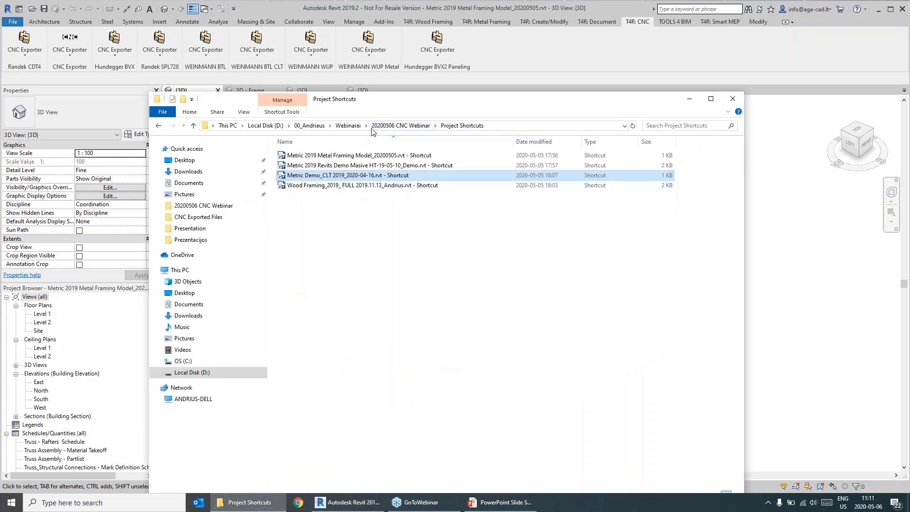
left_click(400, 125)
double_click(300, 159)
left_click_drag(350, 100, 423, 123)
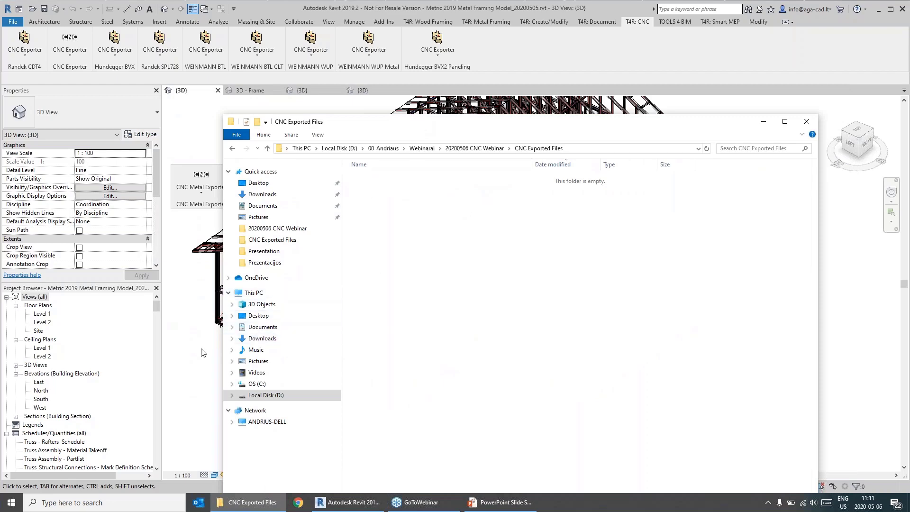
- In Revit, set Howick CNC Configuration as the default CNC type of the CNC Metal Exporter
left_click(209, 195)
left_click(215, 193)
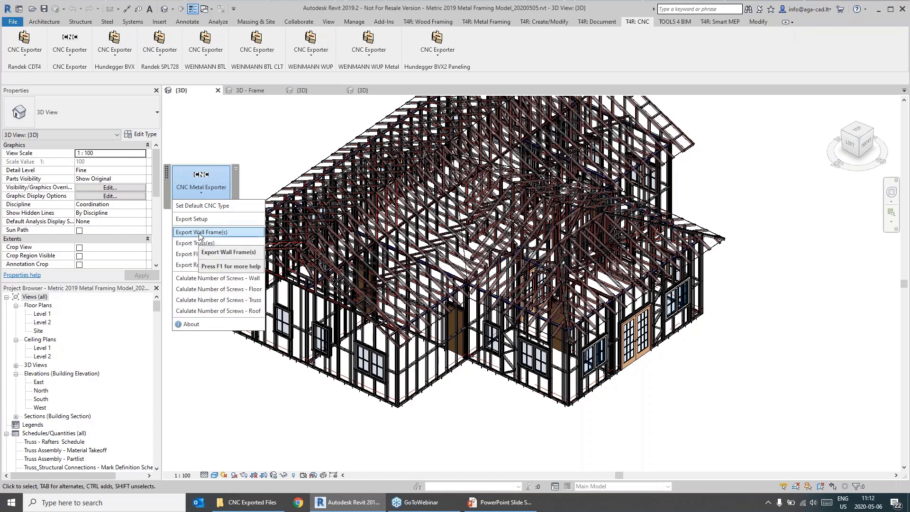
left_click(193, 206)
left_click_drag(107, 93, 179, 103)
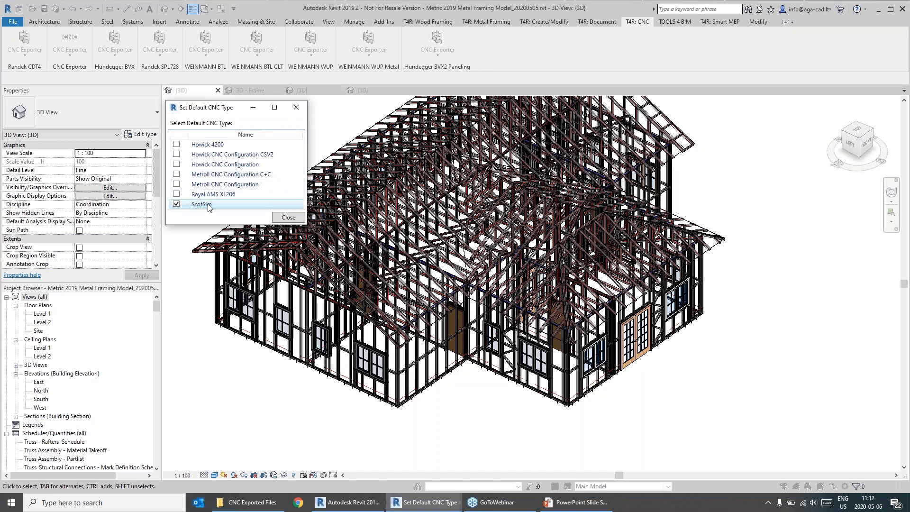
left_click(175, 165)
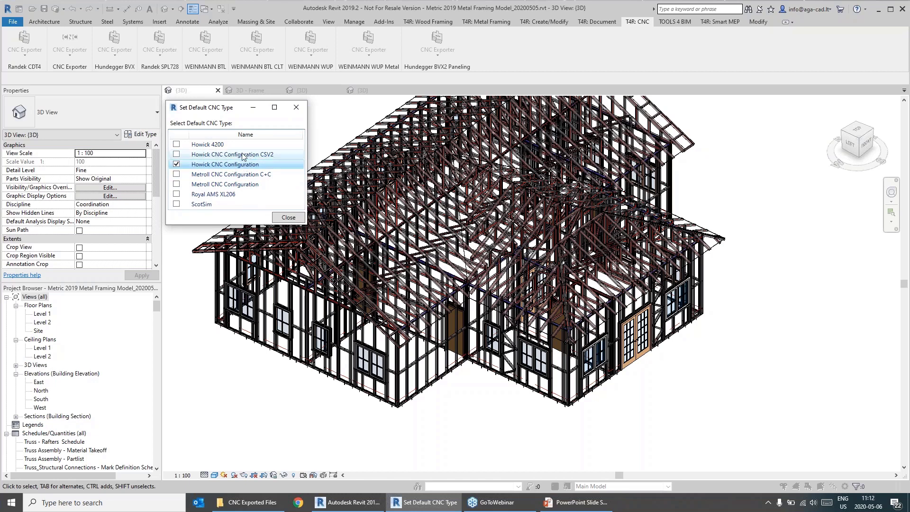
left_click(176, 163)
left_click(176, 164)
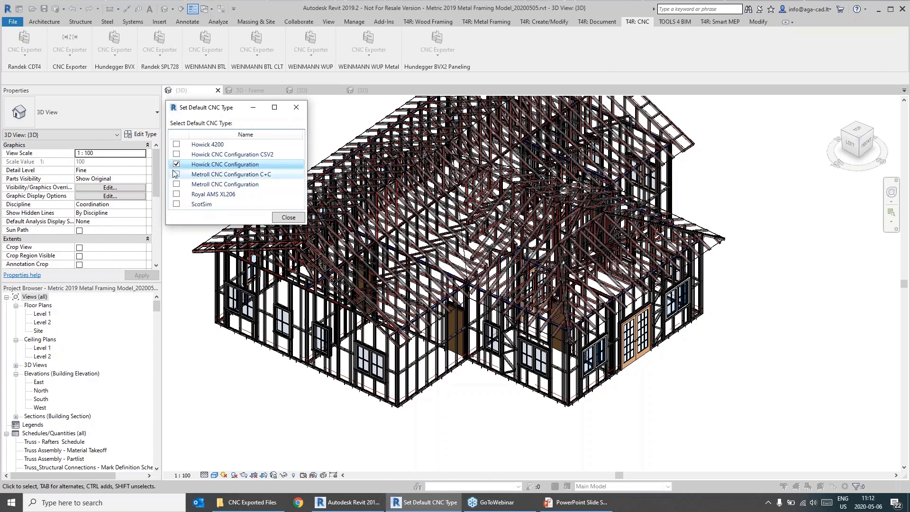
left_click(288, 217)
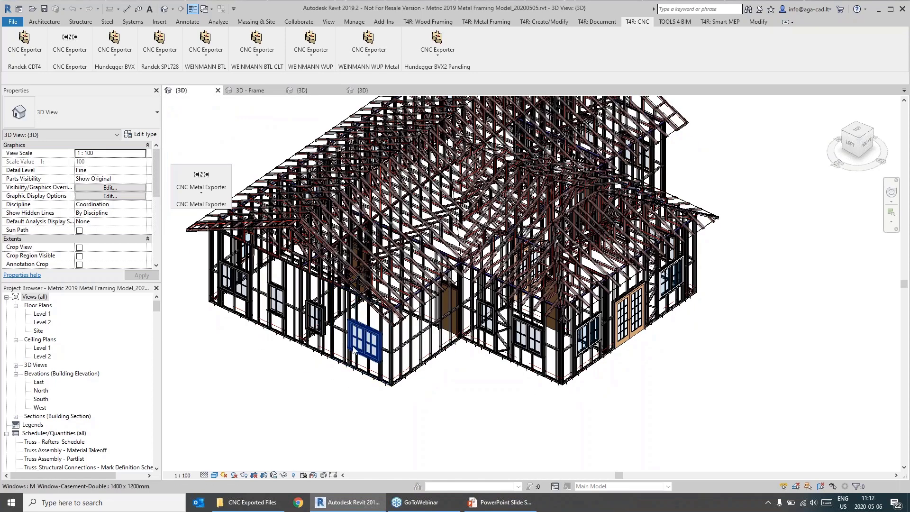
- Export wall frame EW-6 with the CNC Metal Exporter and check the CNC Exported Files folder for the output
left_click(207, 192)
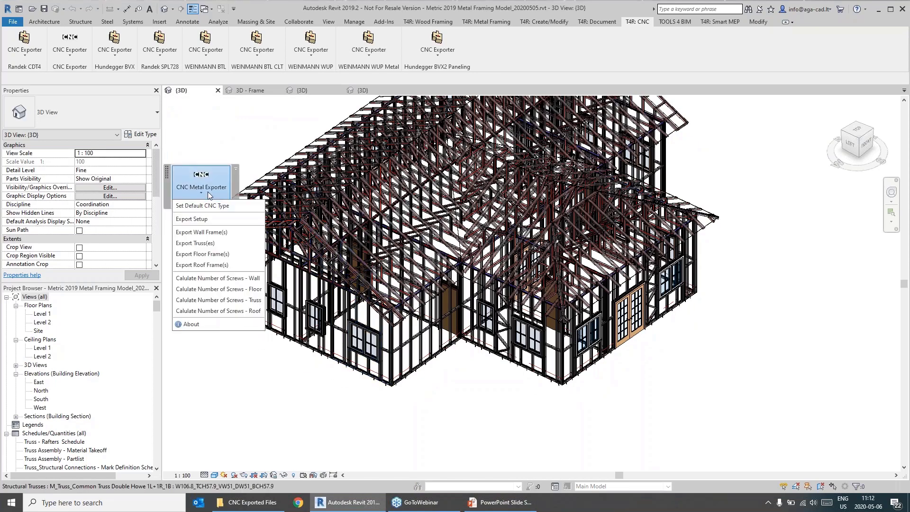
left_click(209, 232)
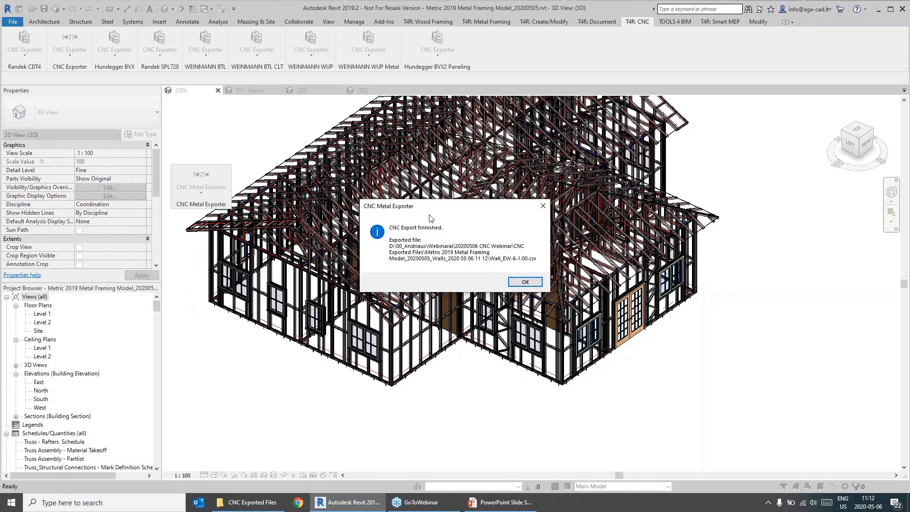
left_click(514, 280)
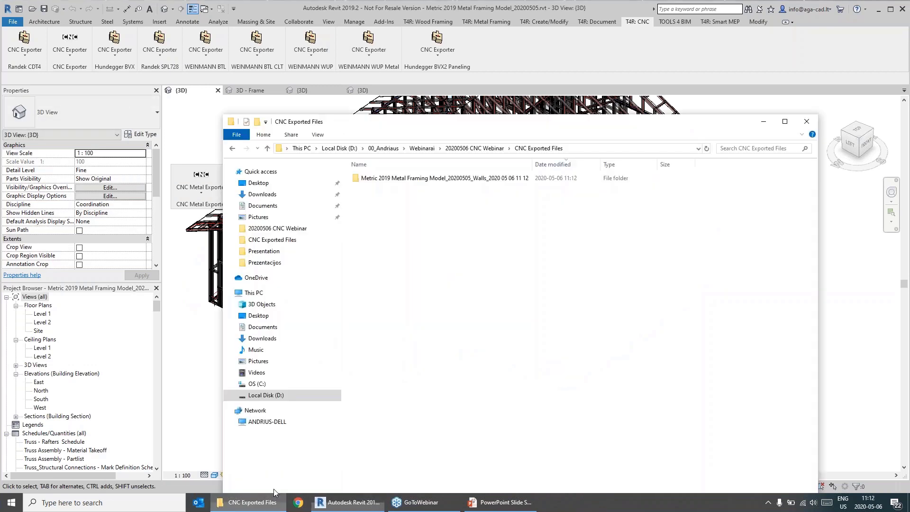
double_click(533, 166)
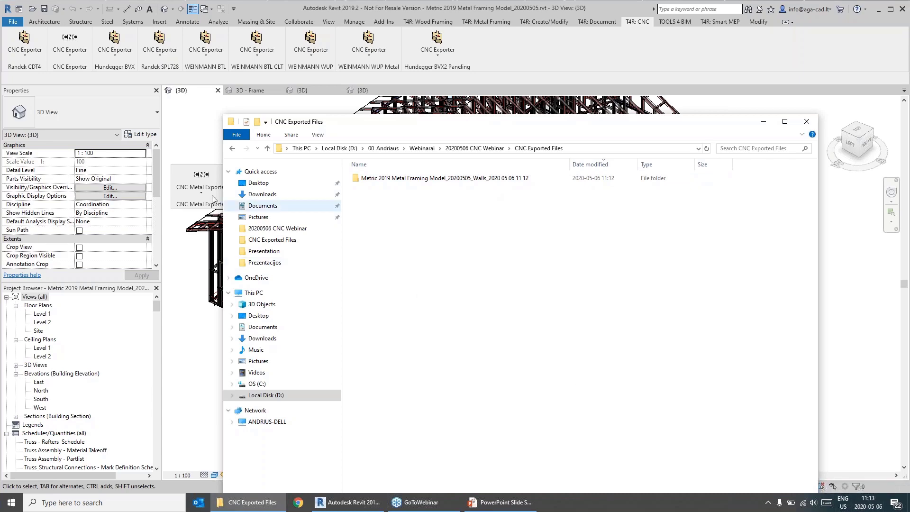
- Set Howick CNC Configuration CSV2 as the default CNC type and run the wall frame export again
left_click(192, 189)
left_click(223, 243)
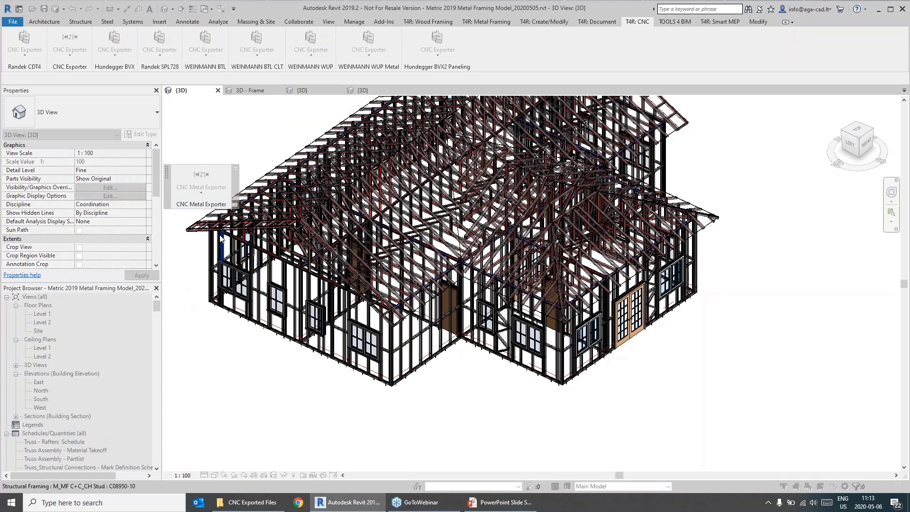
left_click(200, 188)
left_click(202, 205)
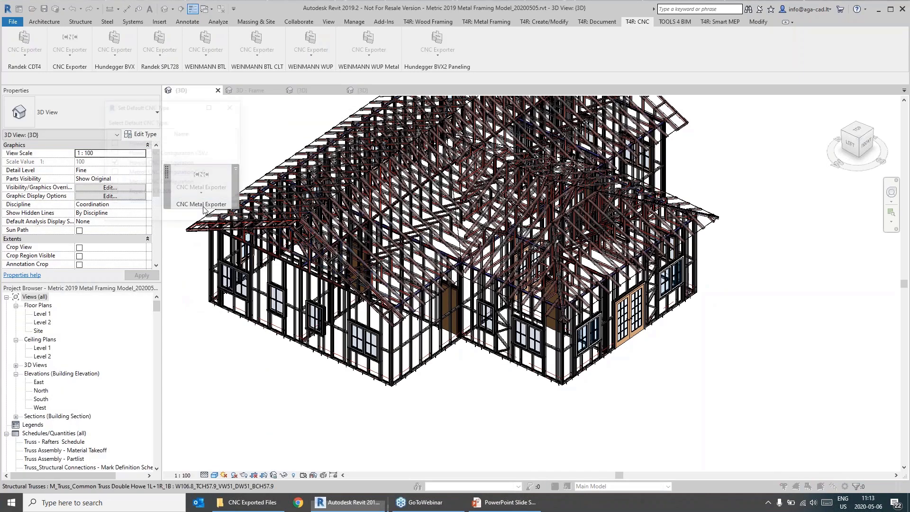
left_click(142, 153)
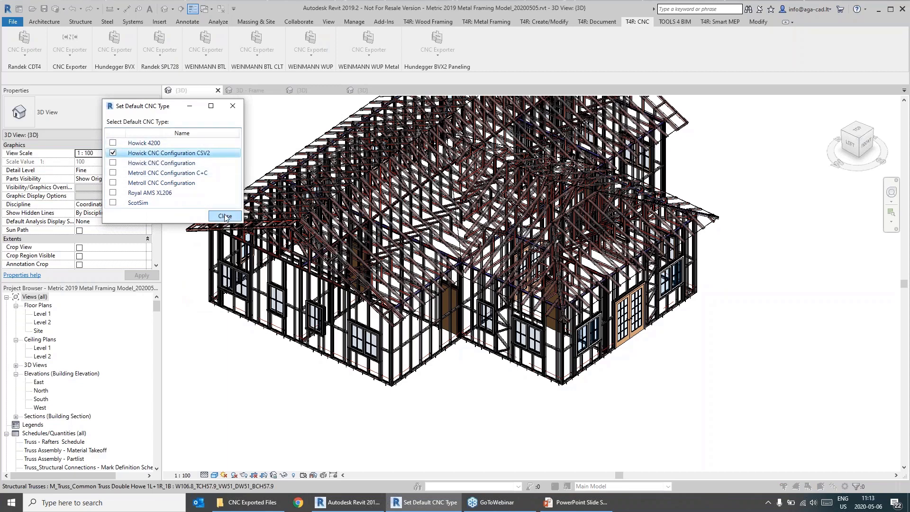
left_click(225, 216)
left_click(201, 190)
left_click(203, 230)
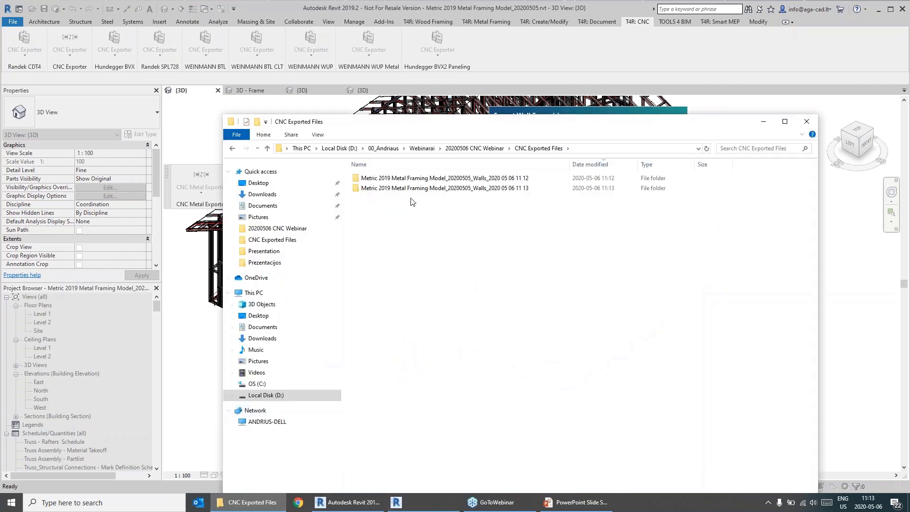
- Open Wall_EW-6-1.00.csv in Excel from the exported walls folder ending in 11 12
double_click(427, 178)
left_click(396, 183)
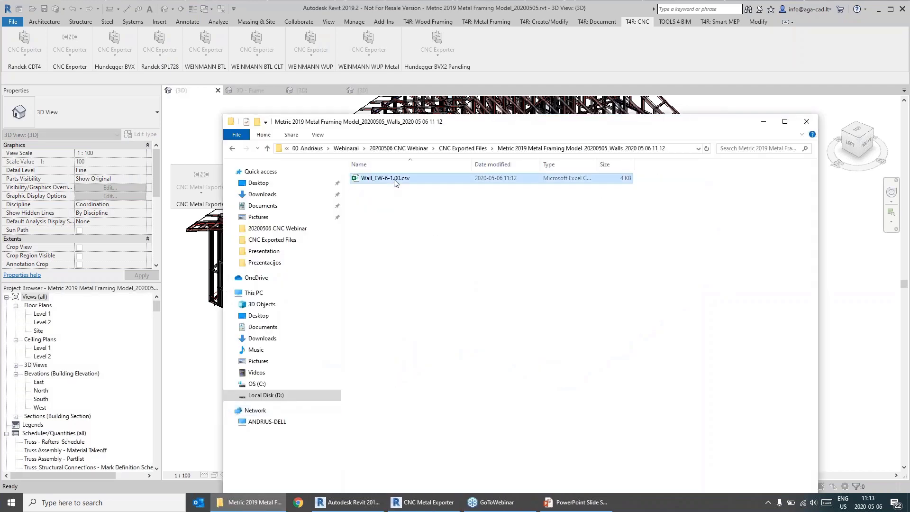
double_click(395, 183)
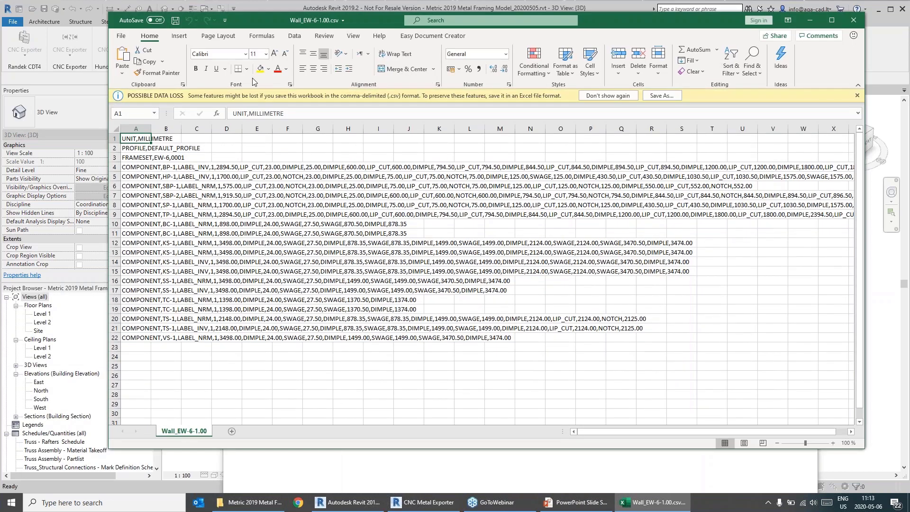
left_click_drag(360, 24, 372, 22)
- Examine the unit, frameset and component rows of the exported wall CSV, down to the last component in row 22
left_click(166, 136)
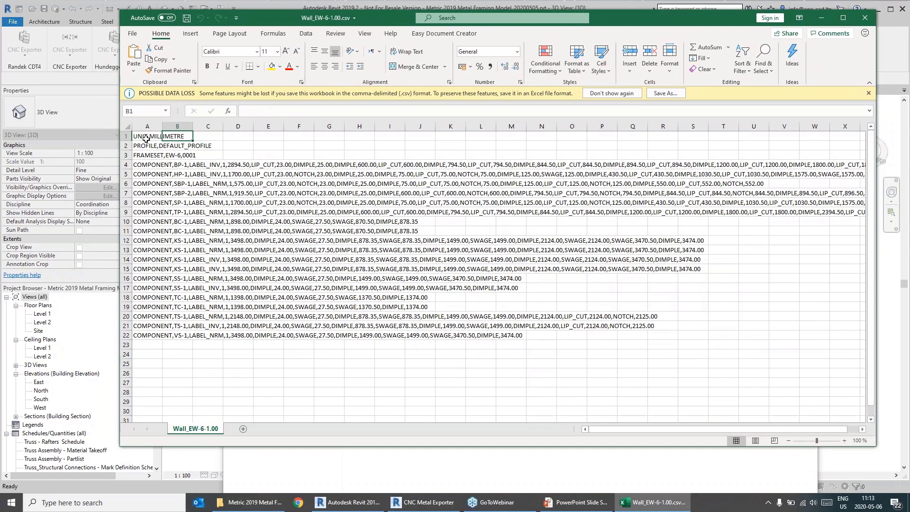
left_click(144, 156)
left_click(175, 155)
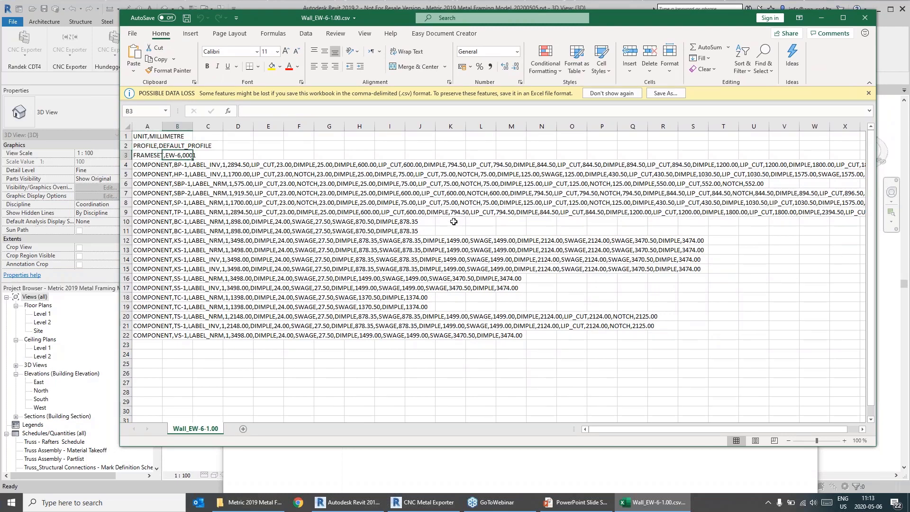
left_click(329, 259)
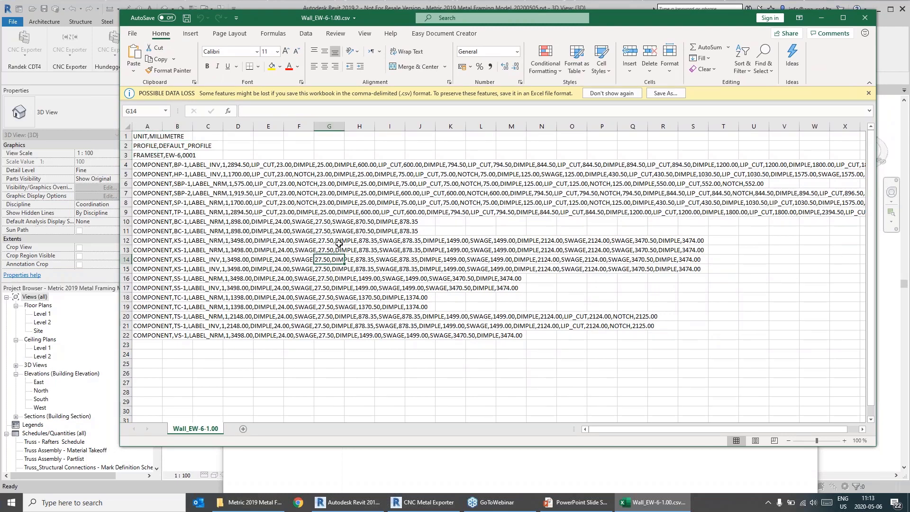
left_click(146, 212)
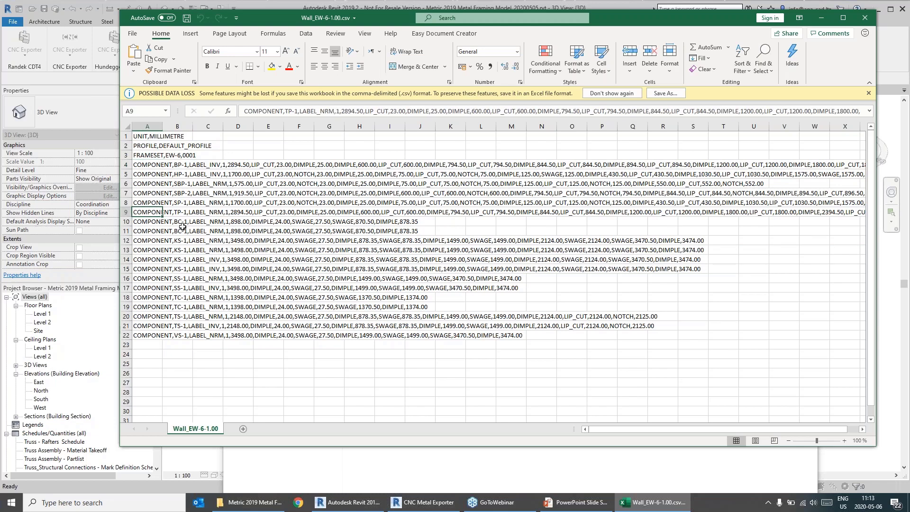
left_click(155, 335)
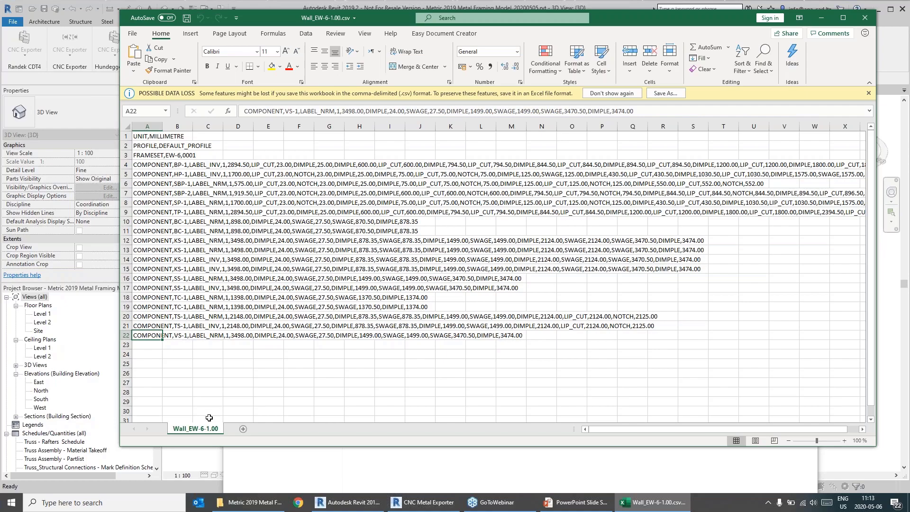
- Return to Revit, close the export message, select the stud beside the corner double window and examine its FM SortMark property
left_click(198, 466)
left_click(530, 281)
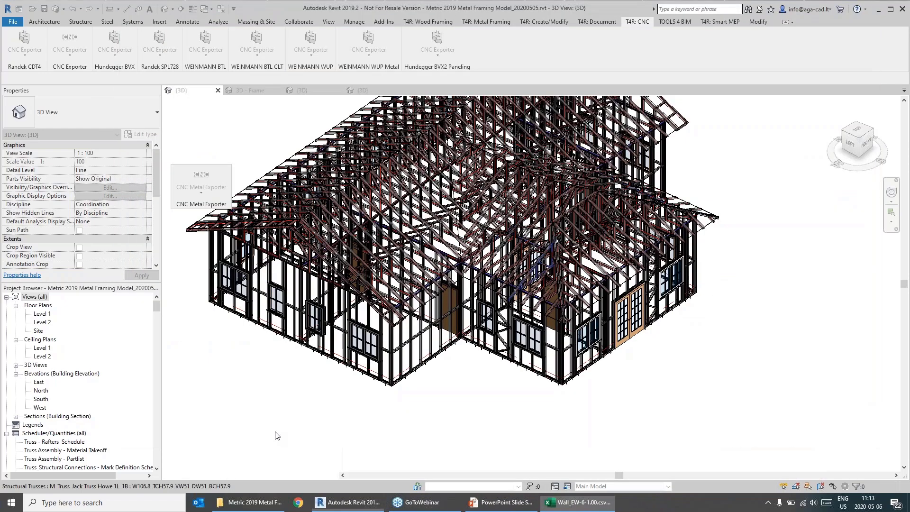
scroll(358, 378, "up", 5)
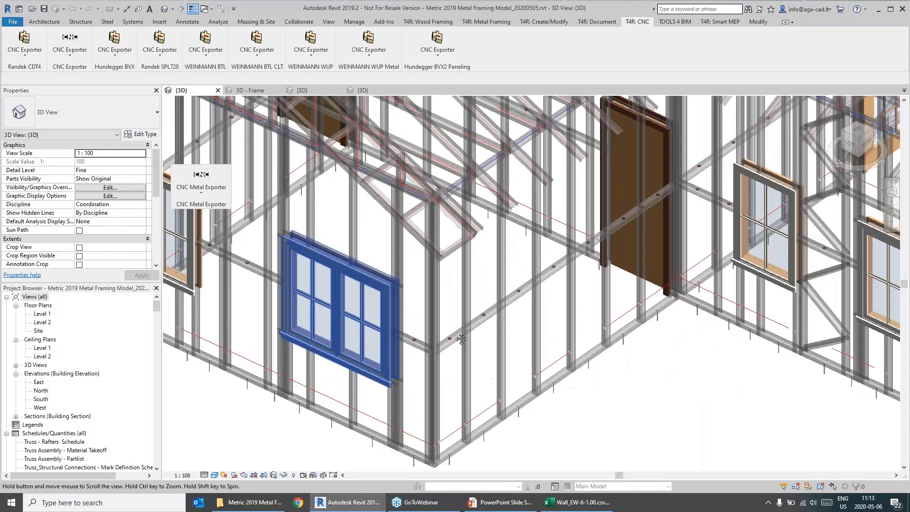
scroll(430, 357, "up", 2)
left_click(435, 355)
scroll(106, 219, "down", 5)
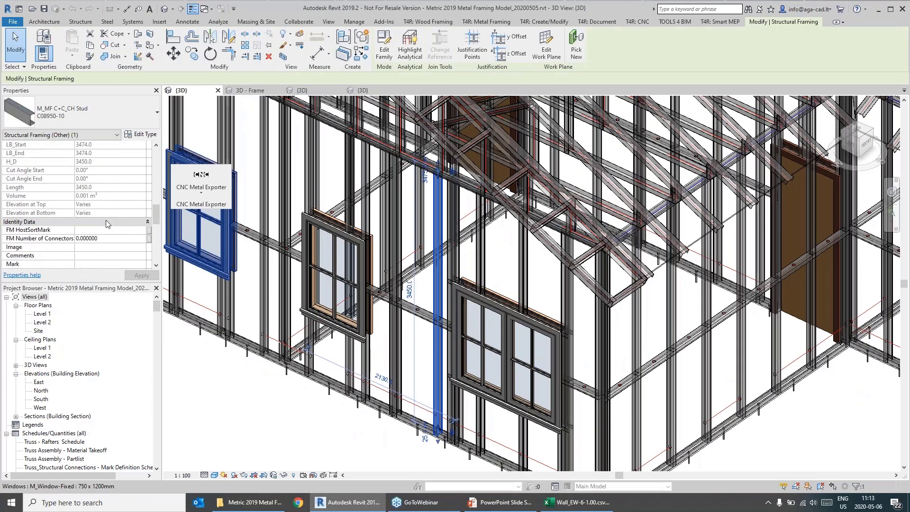
left_click(96, 172)
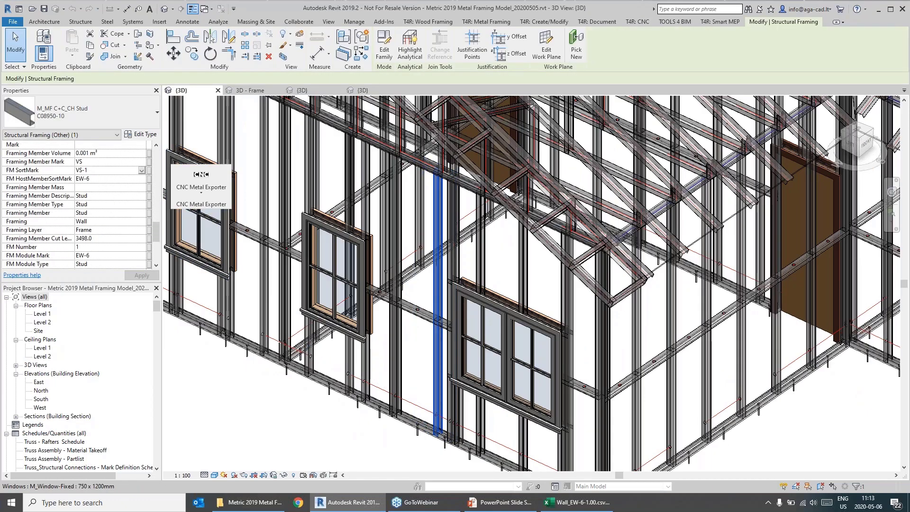
- Switch back to the wall CSV in Excel and examine the mark and label of component VS-1 in row 22
left_click(578, 502)
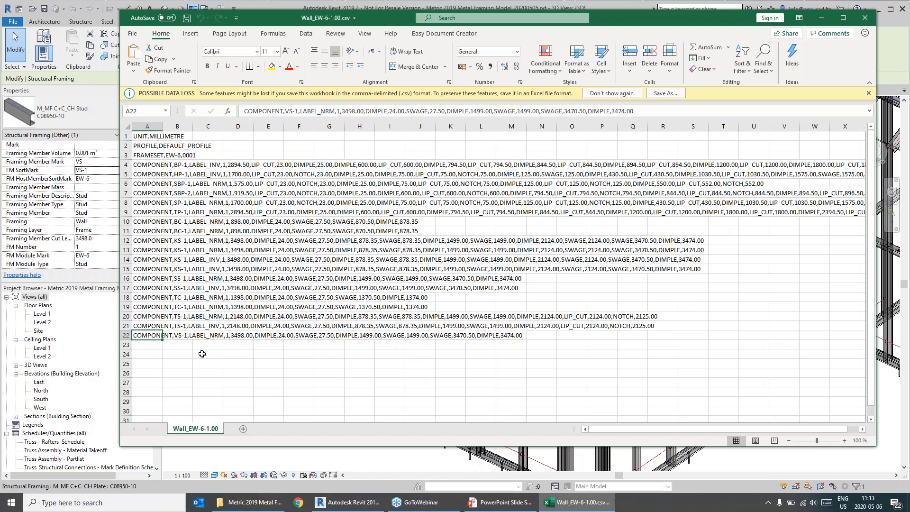
left_click(181, 335)
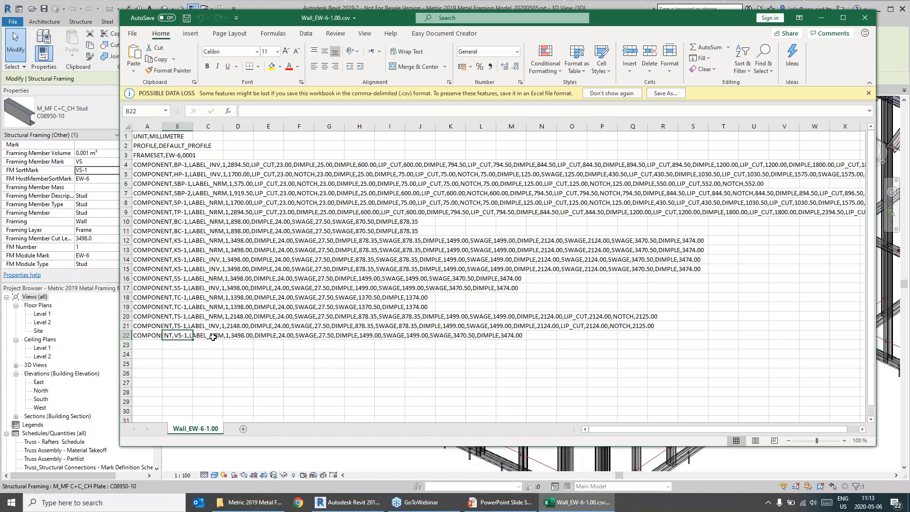
left_click(211, 335)
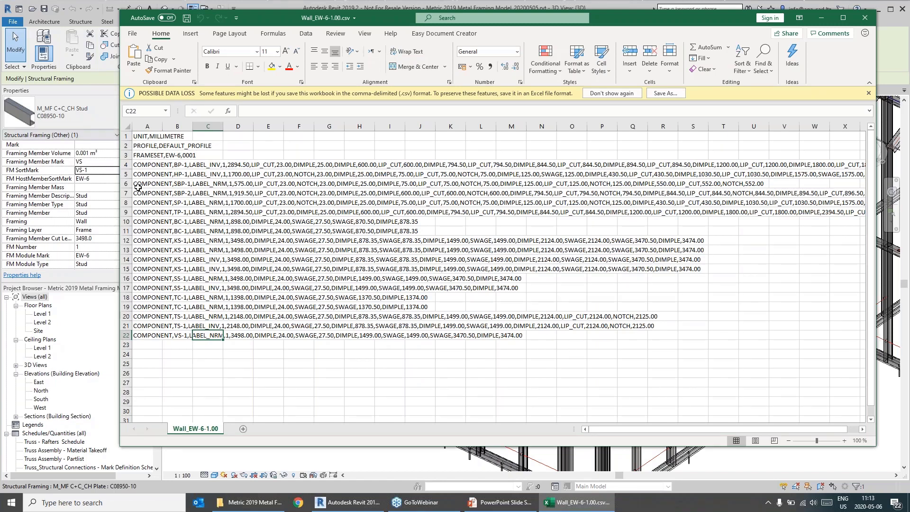
- Examine the length of component VS-1 in row 22, and switch to Revit to inspect the stud's base at the bottom plate
left_click(241, 334)
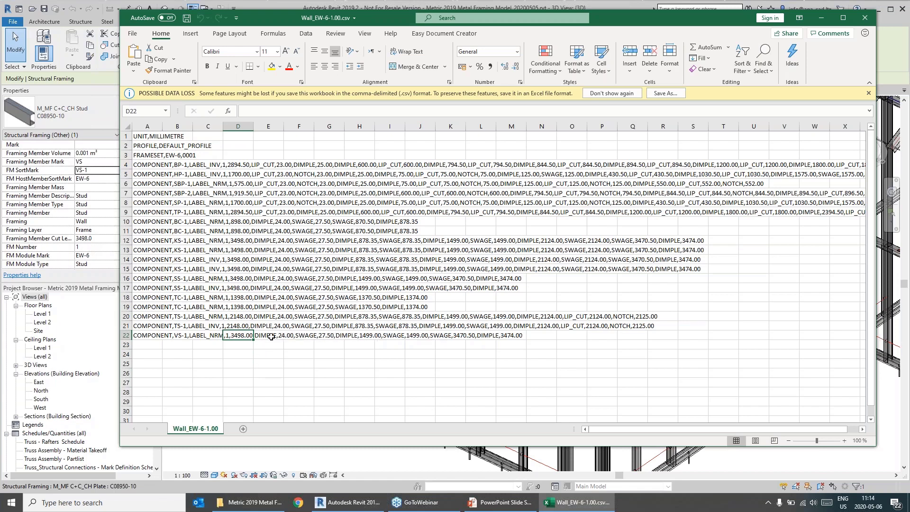
left_click(499, 458)
scroll(421, 437, "up", 4)
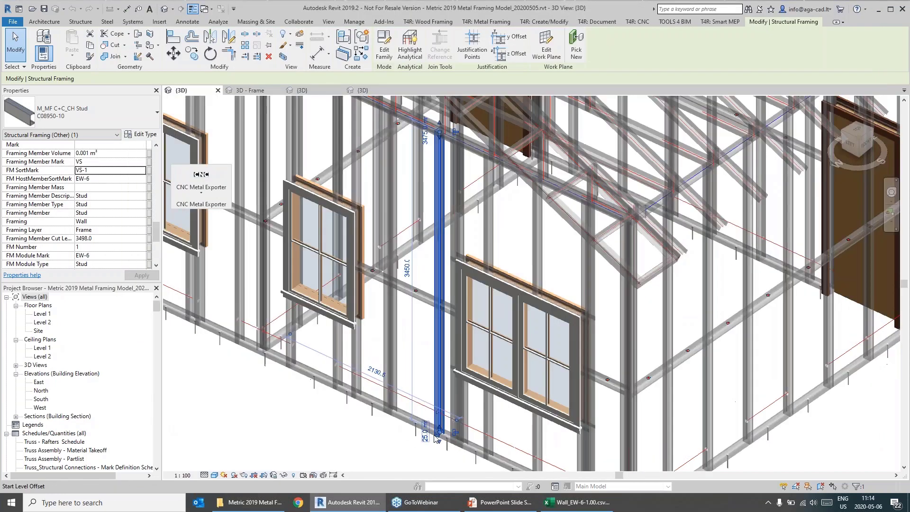
key("Escape")
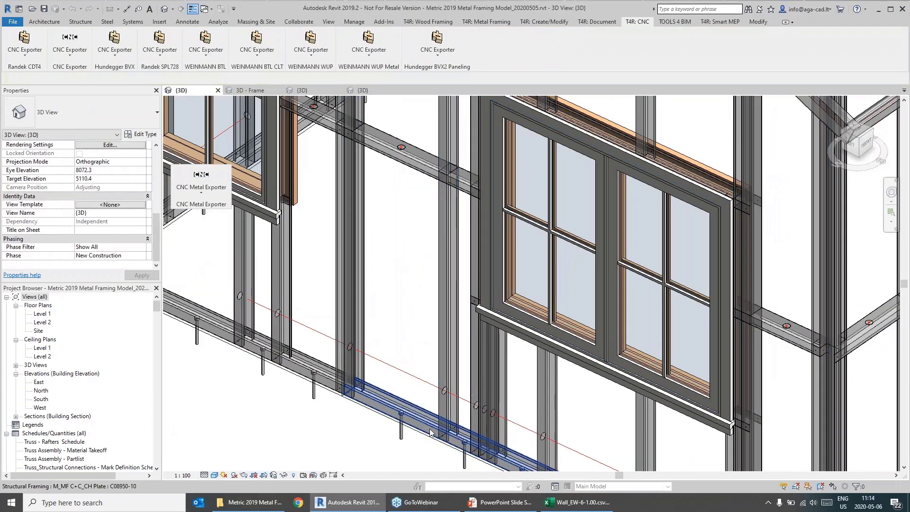
scroll(407, 374, "down", 2)
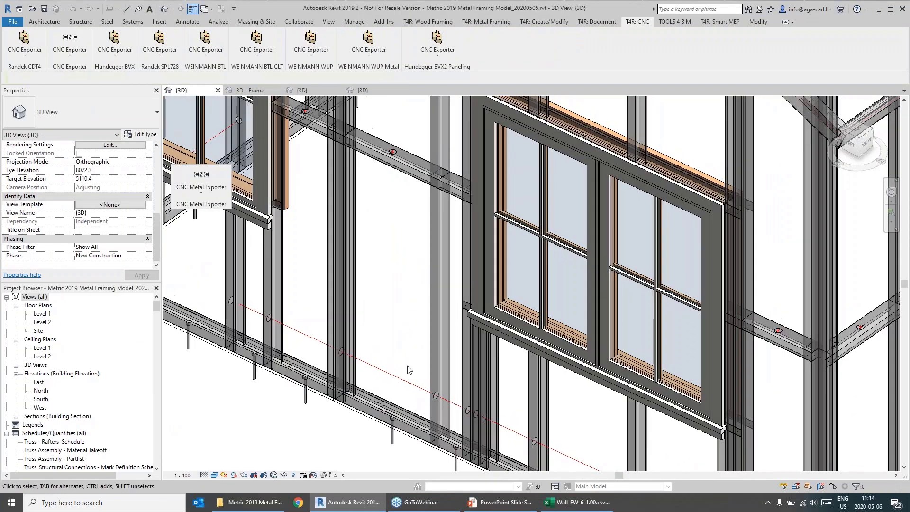
scroll(407, 373, "down", 3)
middle_click_drag(434, 252, 430, 261)
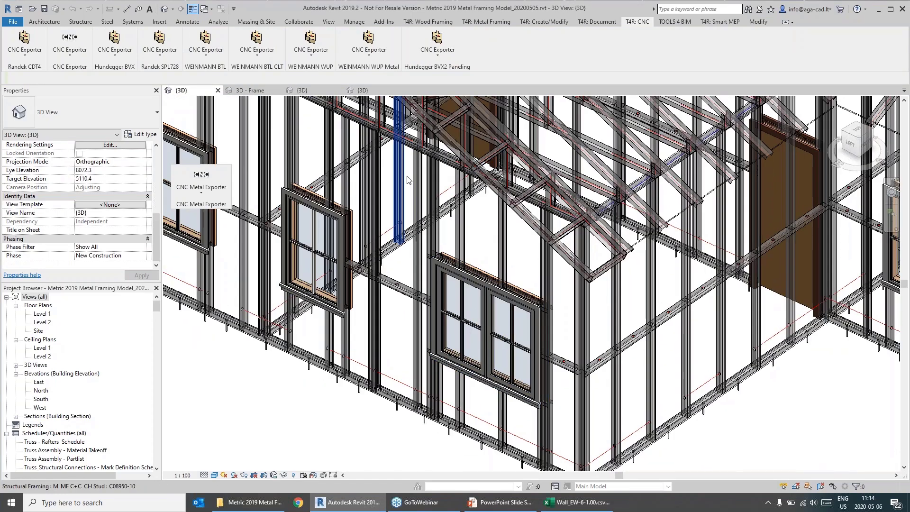
- Switch back to the wall CSV in Excel and examine the dimple and swage positions of component VS-1 in row 22
key("alt+Tab")
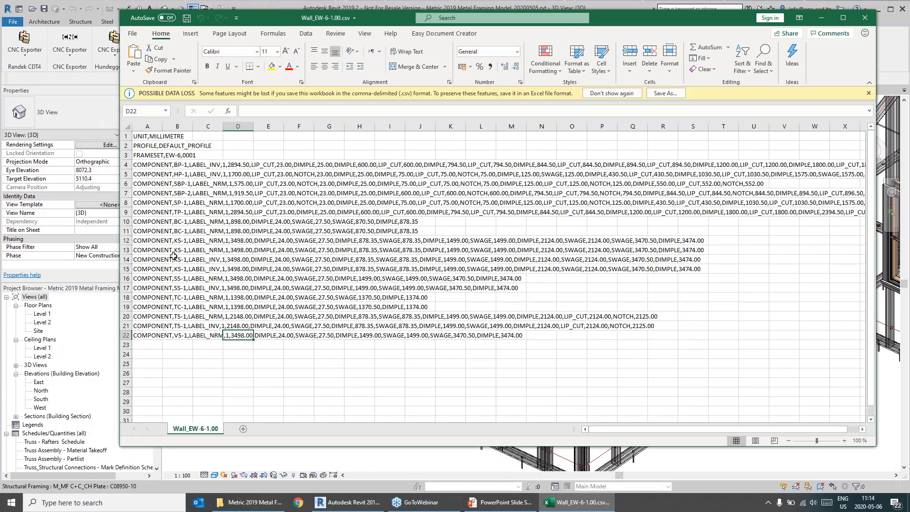
left_click(152, 336)
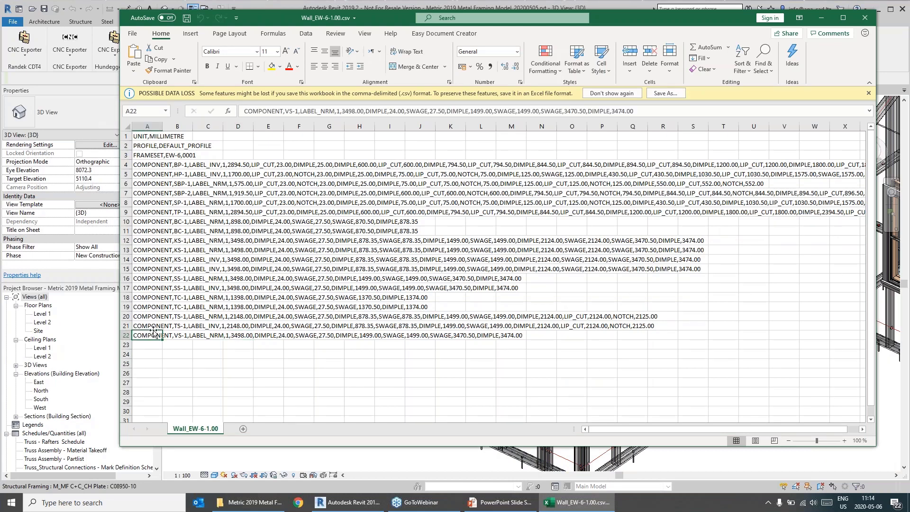
left_click(249, 335)
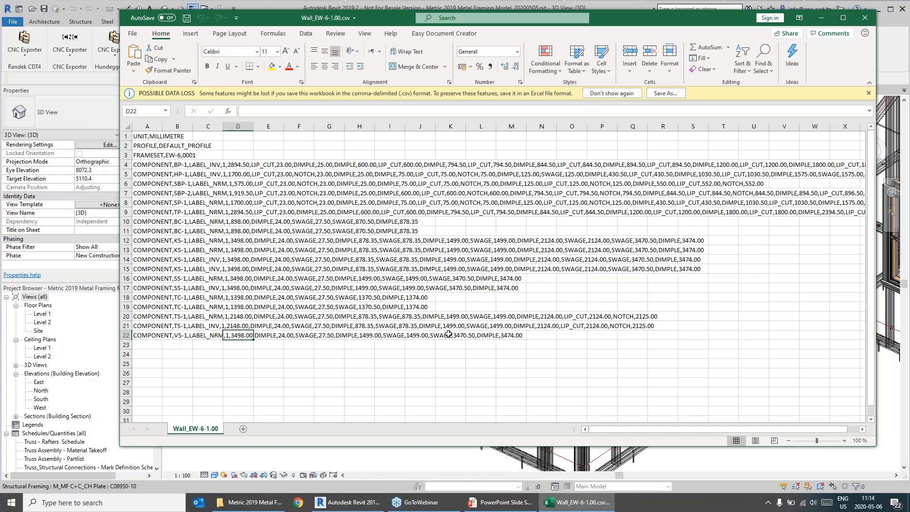
- Switch to File Explorer and open the exported walls folder ending in 11 13 within CNC Exported Files
left_click(249, 502)
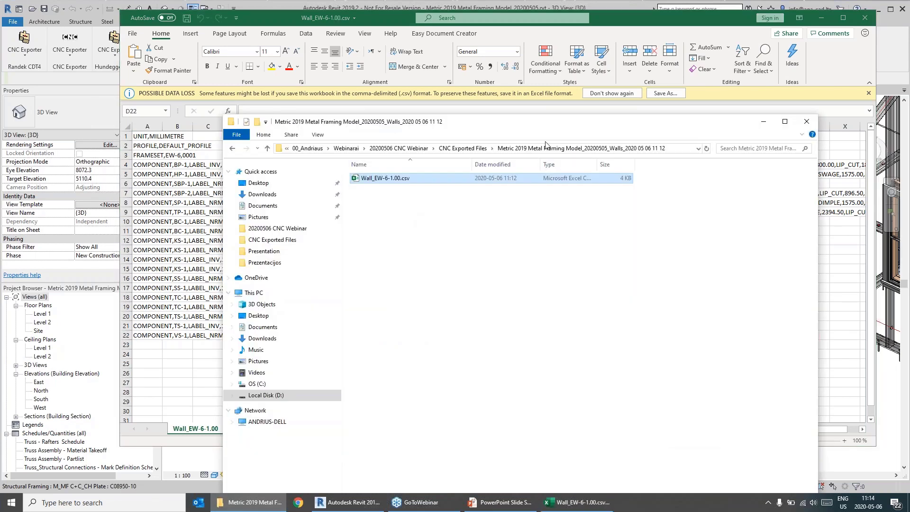
left_click(472, 148)
double_click(386, 181)
- Try to open the second Wall_EW-6-1.00.csv in Excel while the first export is still open
double_click(385, 180)
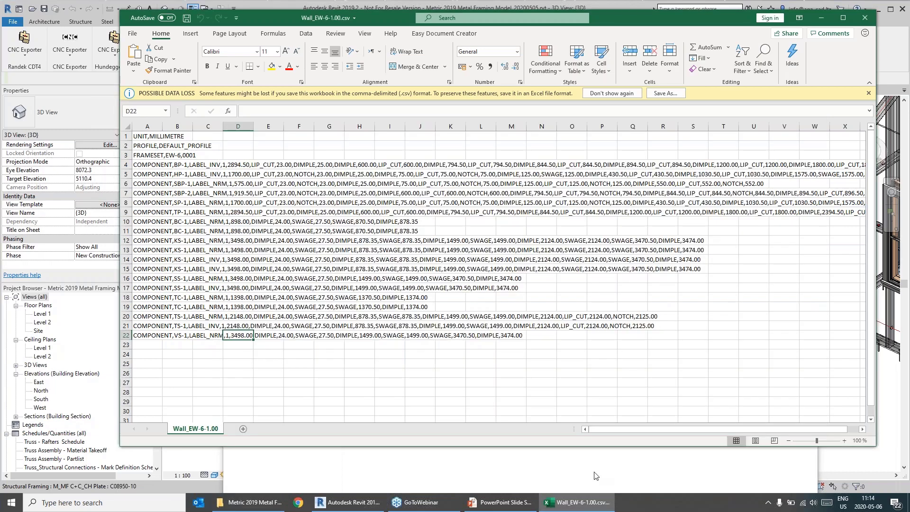
left_click(583, 467)
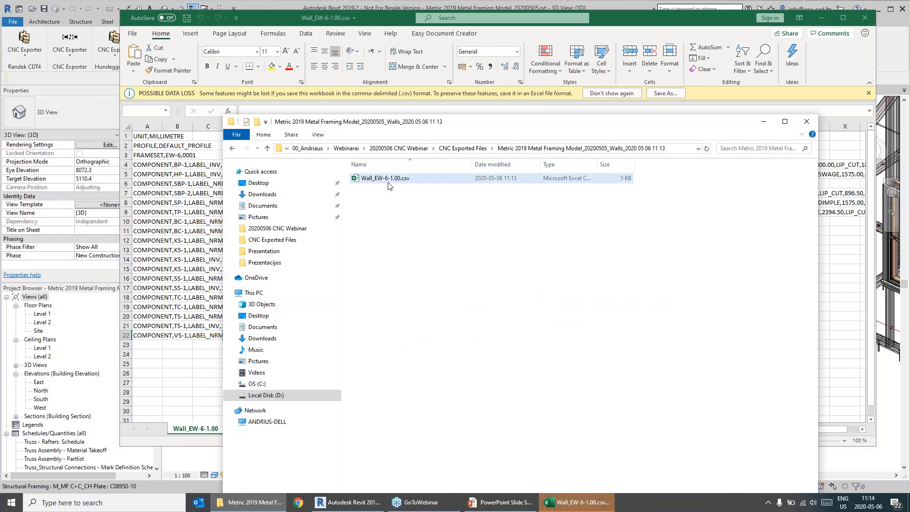
left_click_drag(450, 123, 432, 164)
left_click(379, 219)
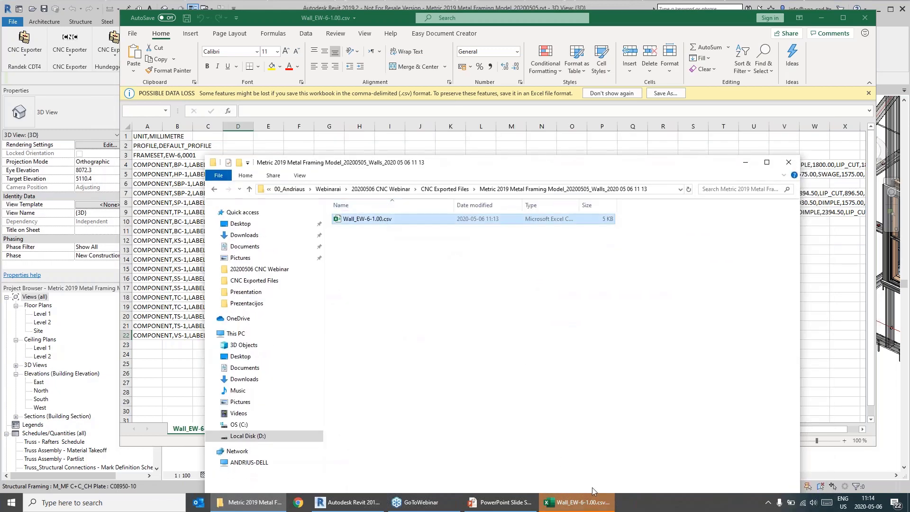
left_click(573, 501)
left_click(461, 277)
left_click(508, 459)
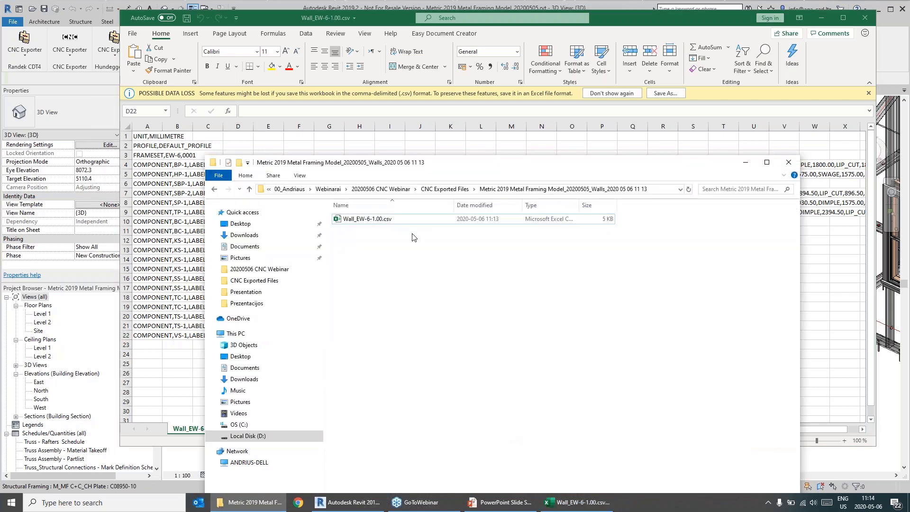
- Rename the CSV in the 11 13 folder as Wall_EW-6-1.00s.csv and open it in Excel
left_click(383, 222)
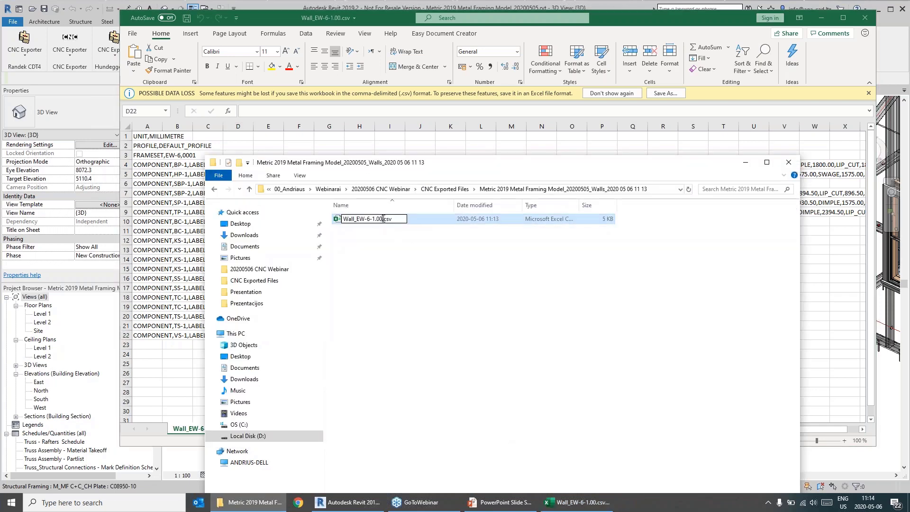
double_click(383, 222)
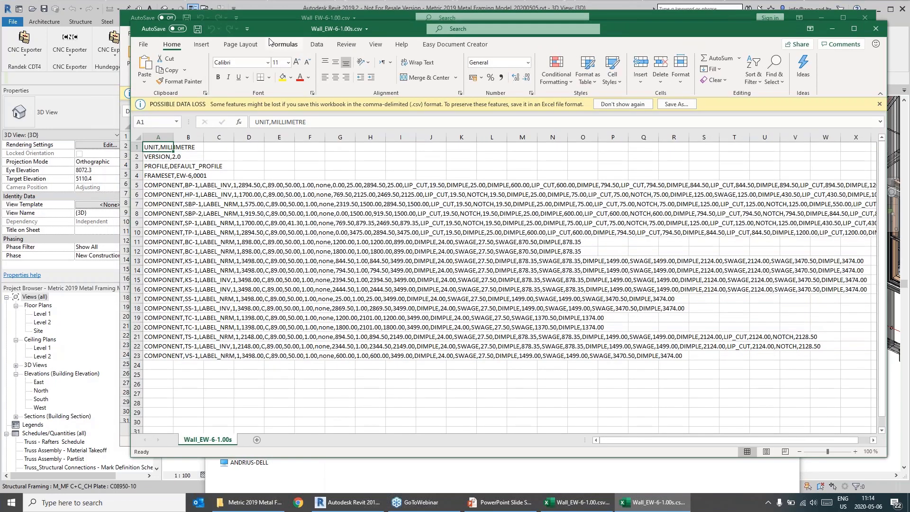
- Place the Wall_EW-6-1.00s.csv window beside the first export and examine its version row in A2
left_click_drag(271, 32, 425, 34)
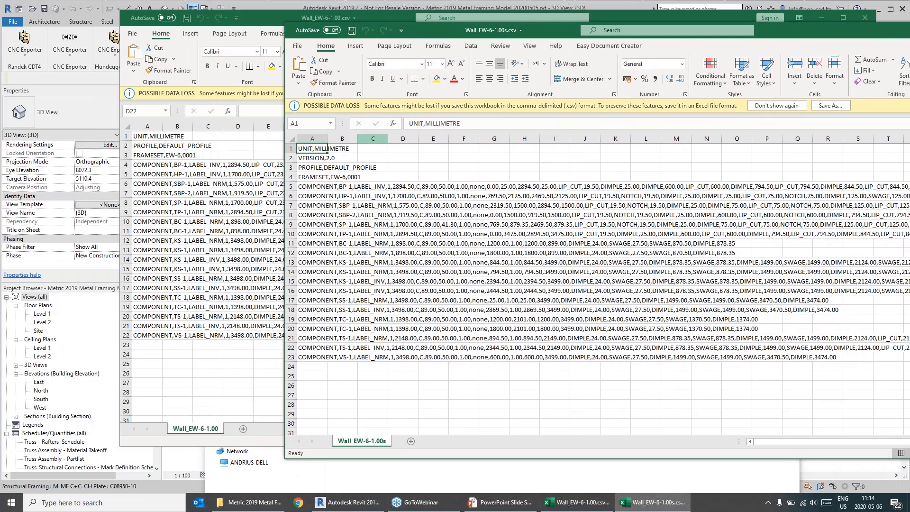
left_click(368, 157)
left_click(346, 160)
left_click(314, 162)
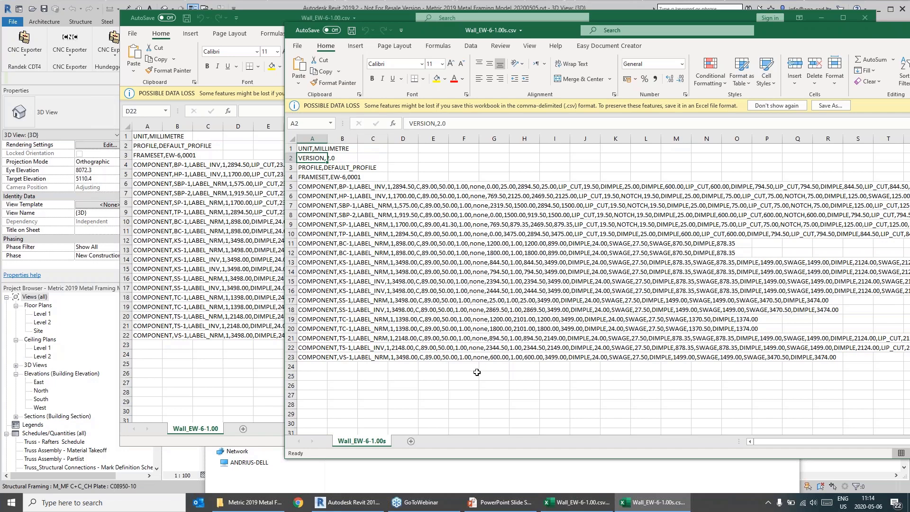
- Examine the profile size and coordinate values of the components in columns D to H of Wall_EW-6-1.00s.csv
left_click_drag(406, 358, 524, 187)
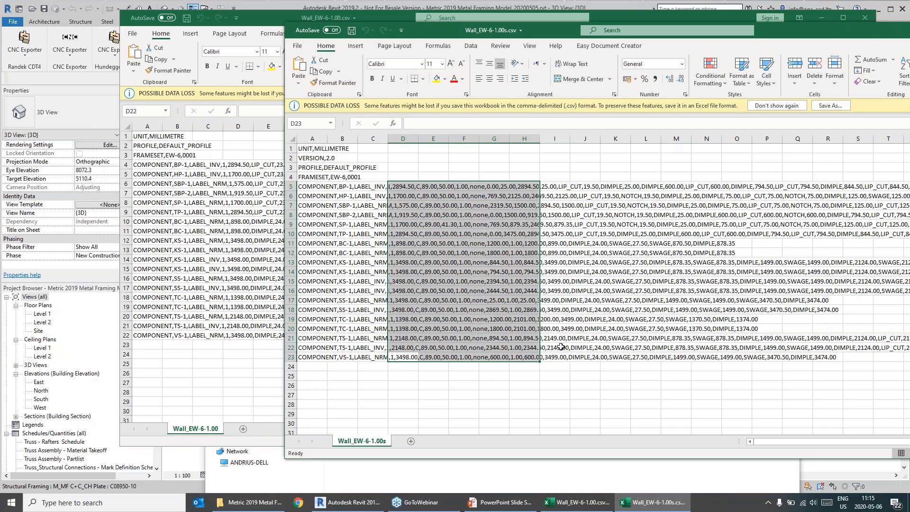
left_click(466, 387)
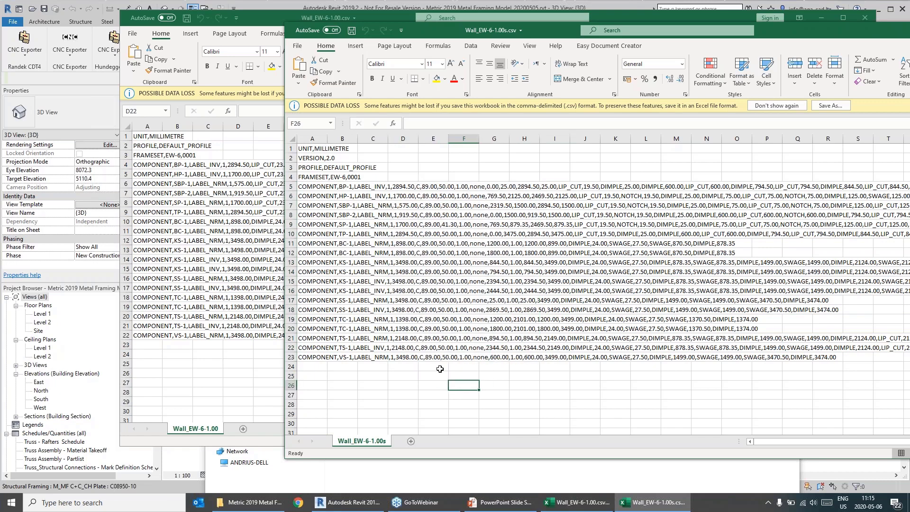
left_click_drag(403, 183, 517, 338)
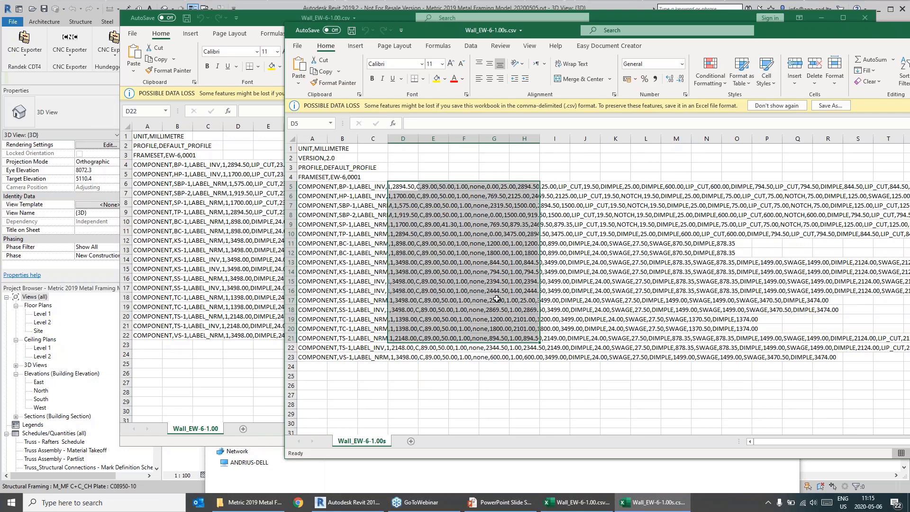
left_click(760, 264)
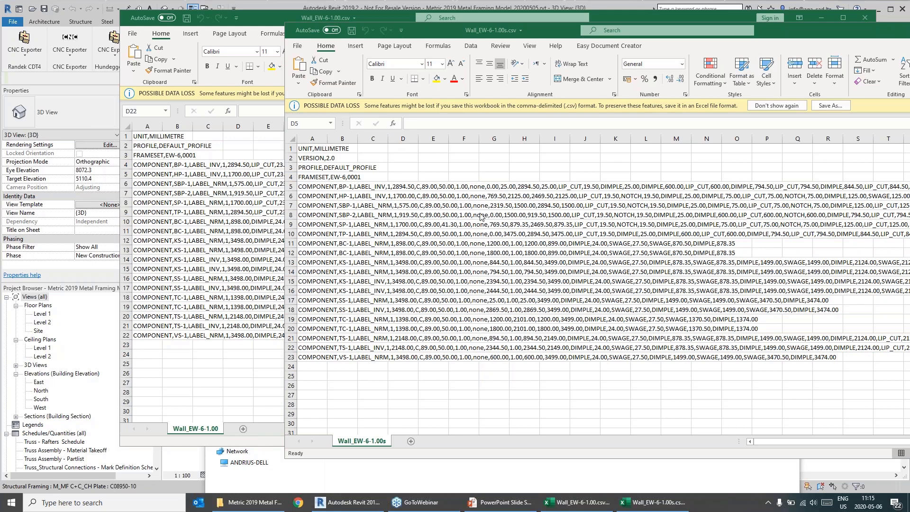
left_click(479, 172)
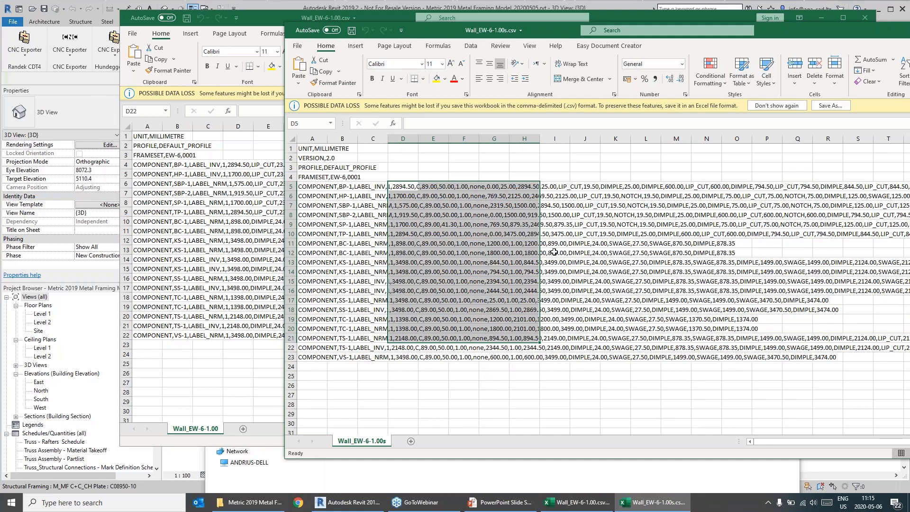
- Examine the dimple and swage operations of component VS-1 in row 23 of Wall_EW-6-1.00s.csv
left_click_drag(573, 360, 759, 362)
left_click_drag(551, 29, 414, 21)
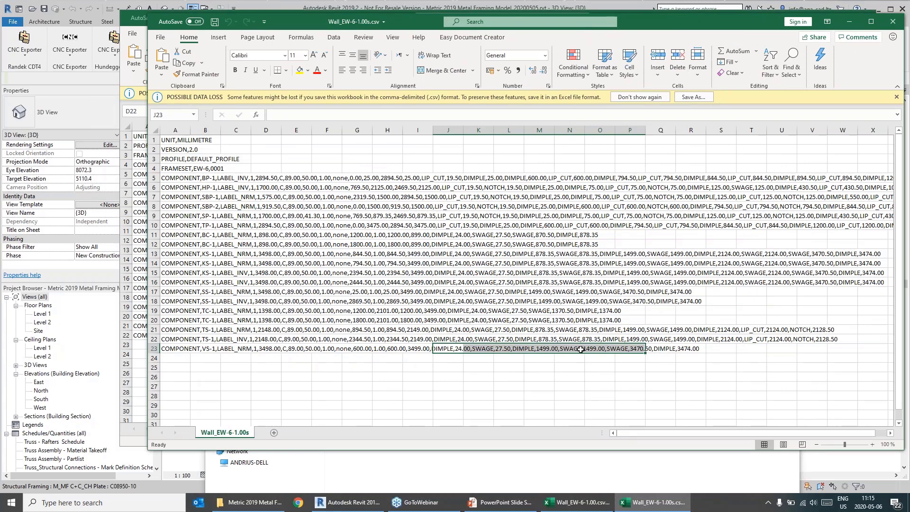
left_click(582, 376)
left_click(657, 349)
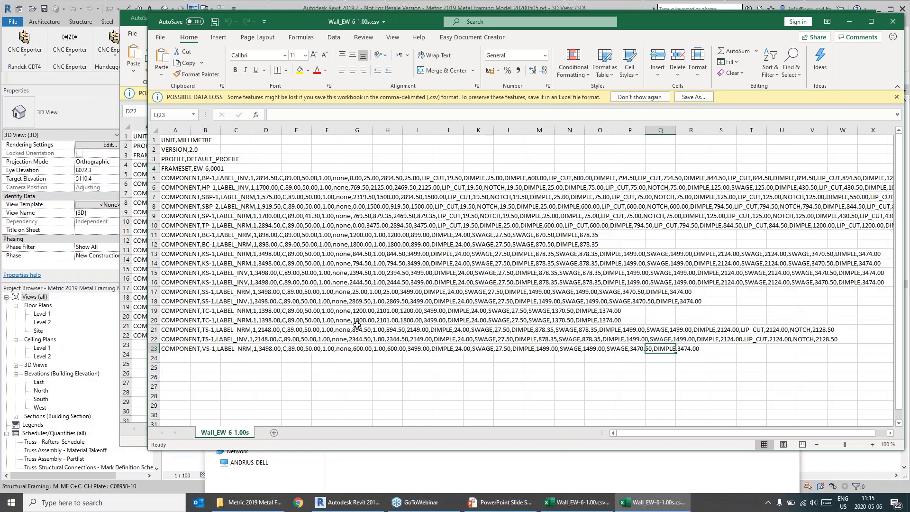
left_click(173, 349)
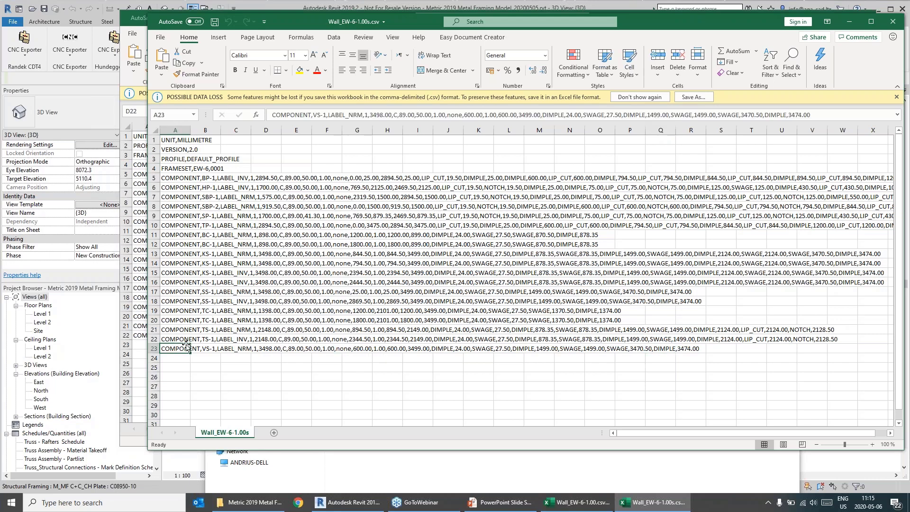
- Close both wall CSV workbooks, Wall_EW-6-1.00s.csv and Wall_EW-6-1.00.csv
key("alt+Tab")
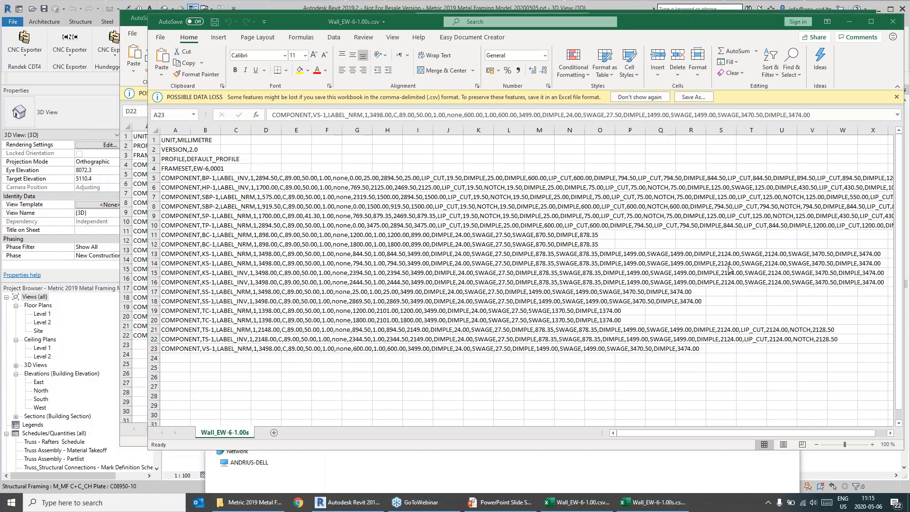
left_click(395, 29)
left_click(893, 22)
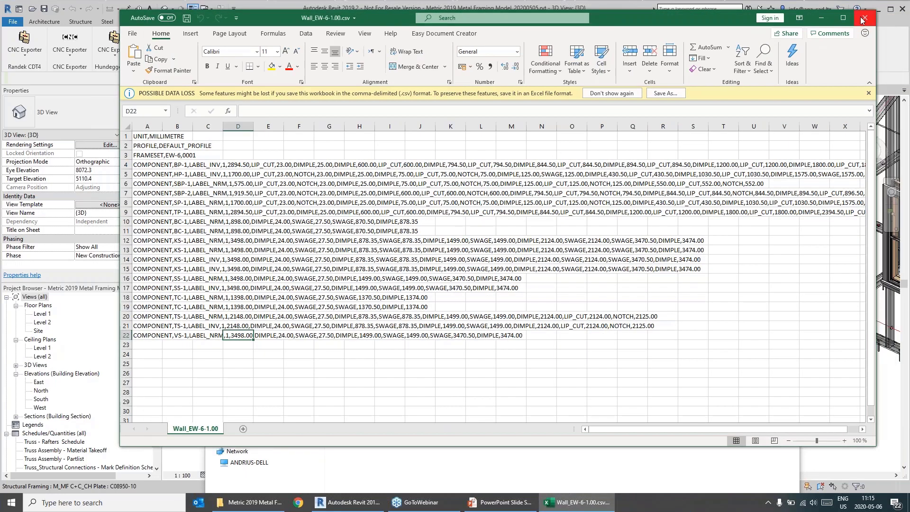
left_click(864, 19)
- Set the CNC Metal Exporter's default CNC type in Revit to Metroll CNC Configuration C+C
left_click(177, 185)
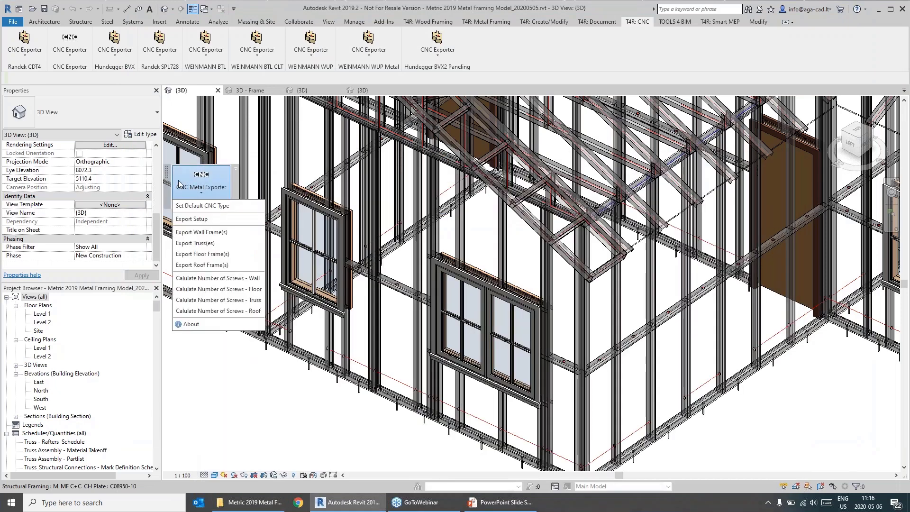
left_click(204, 206)
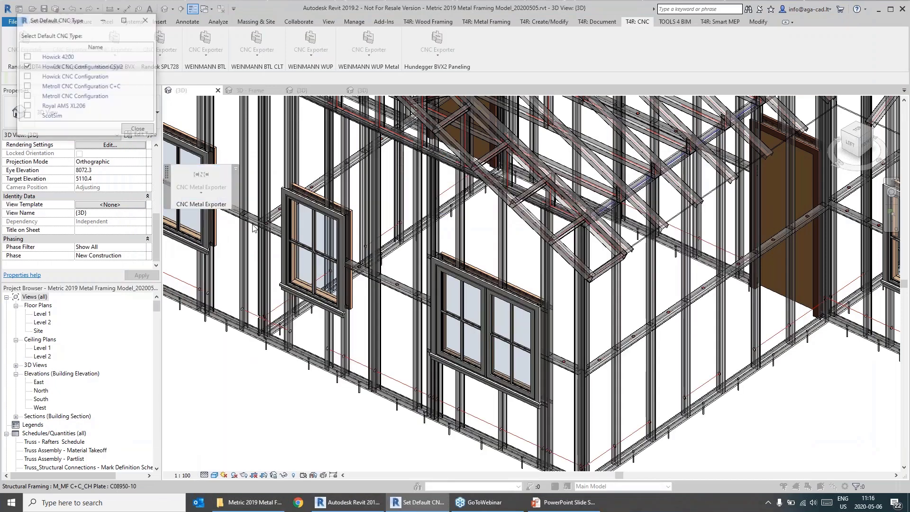
left_click(27, 96)
left_click(27, 87)
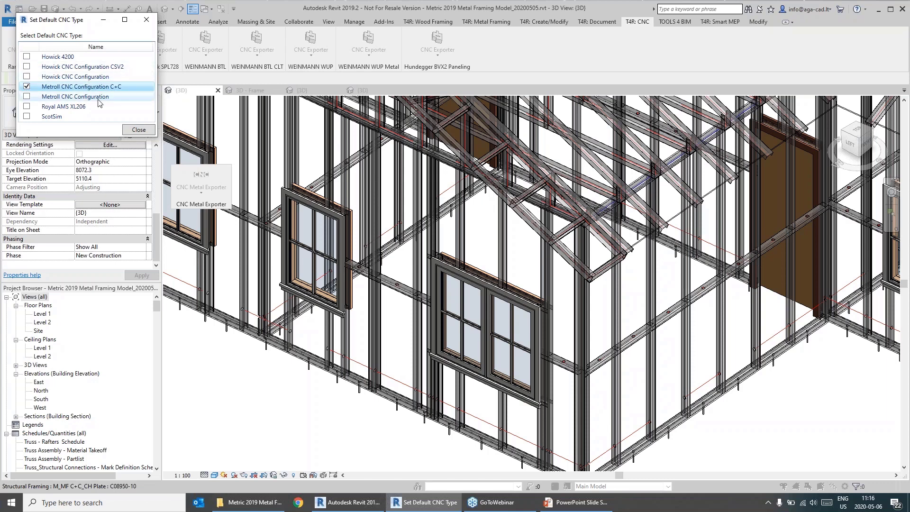
left_click(137, 130)
- Export wall frame EW-6, which holds the corner double window, with the CNC Metal Exporter and dismiss the export message
left_click(209, 185)
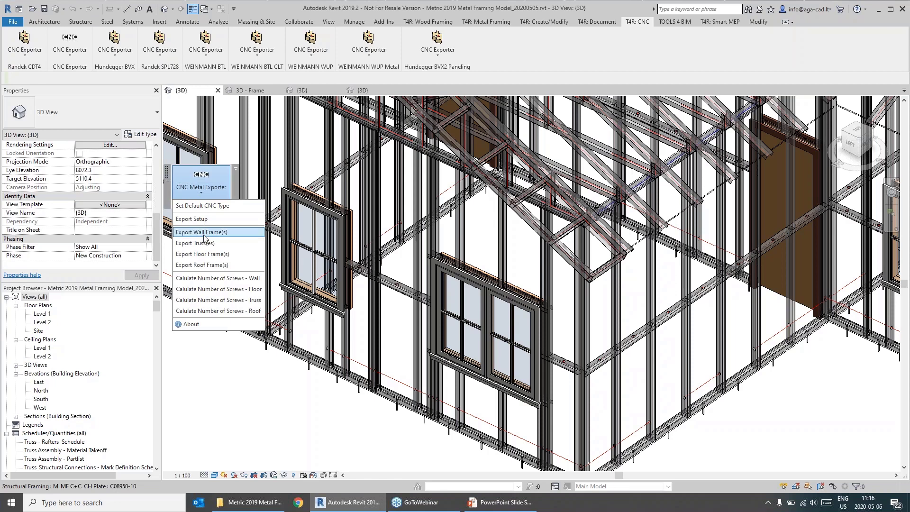
left_click(498, 430)
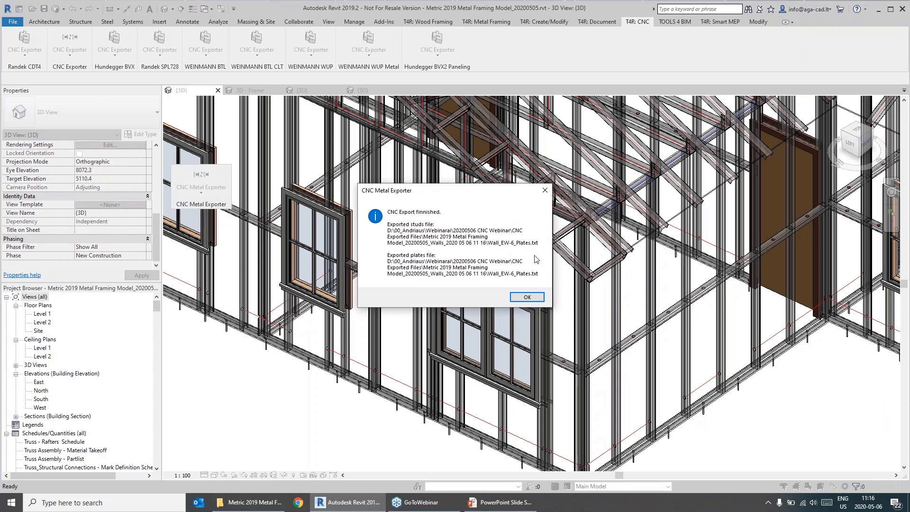
left_click(522, 298)
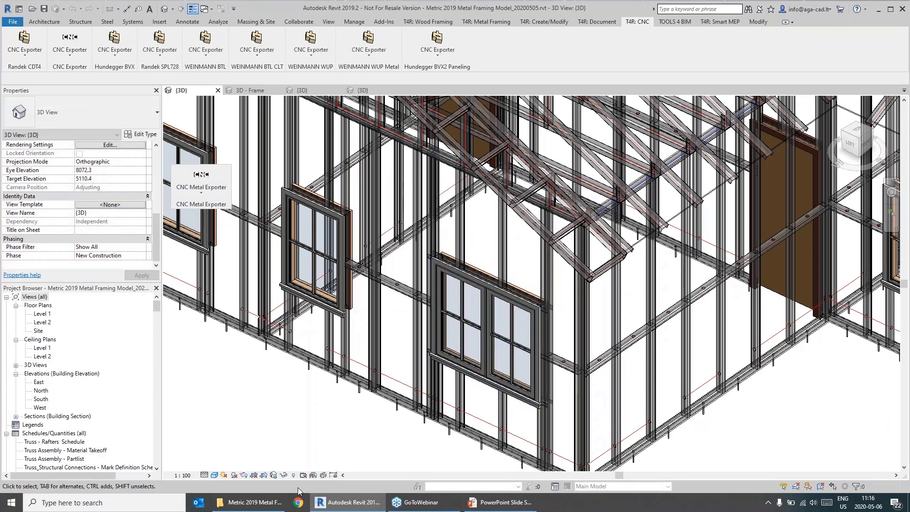
- Switch to File Explorer and open the exported walls folder ending in 11 16 within CNC Exported Files
left_click(445, 189)
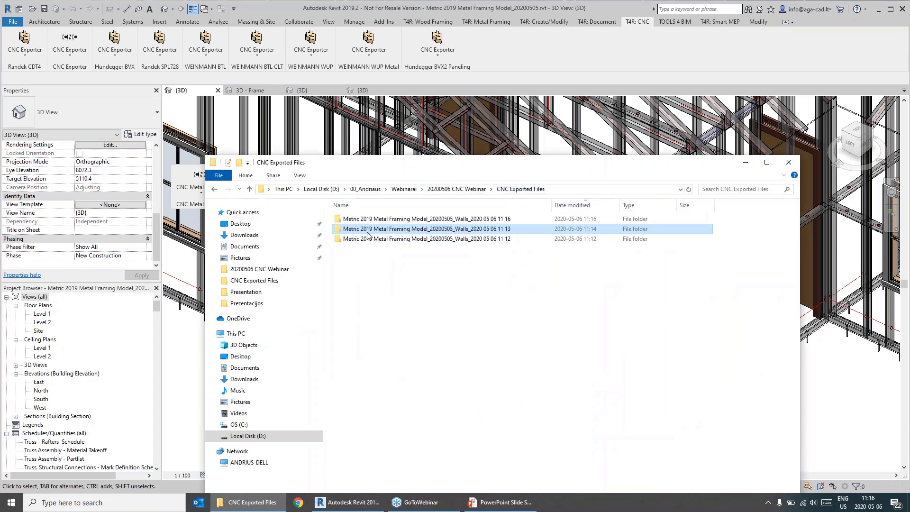
double_click(370, 228)
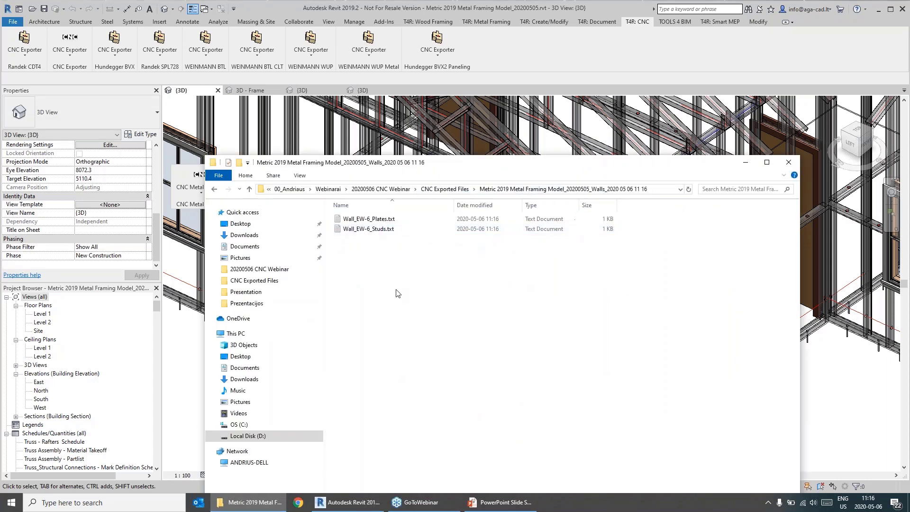
- Open Wall_EW-6_Studs.txt and Wall_EW-6_Plates.txt one after the other in Notepad to check their entries, closing each file
double_click(370, 229)
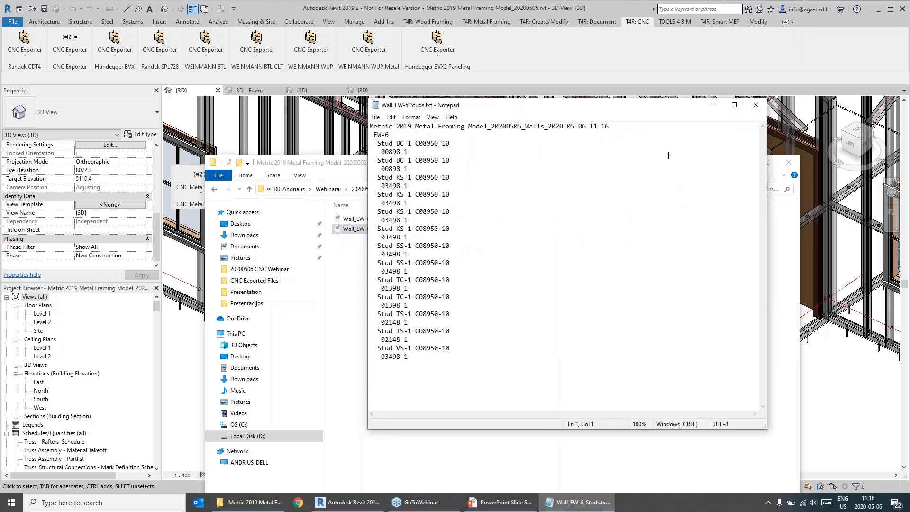
left_click(756, 104)
double_click(362, 220)
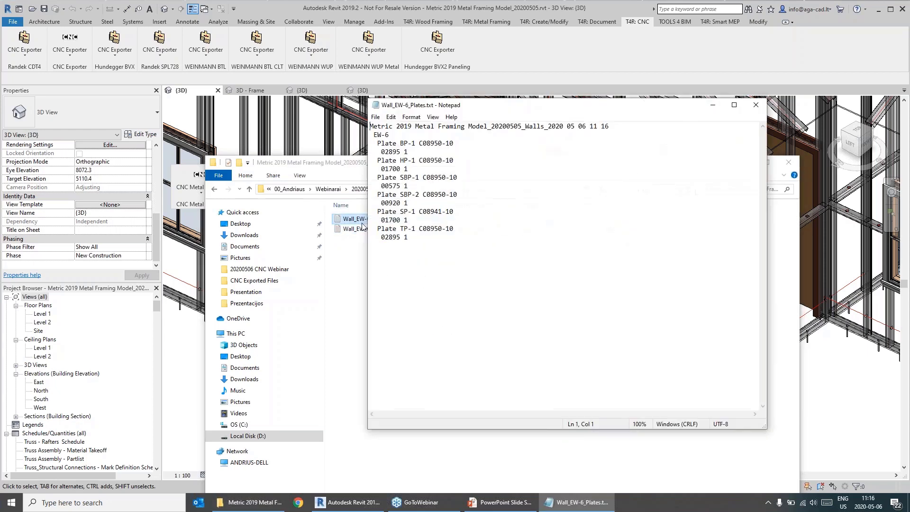
left_click(756, 105)
- Set the CNC Metal Exporter's default CNC type in Revit to Metroll CNC Configuration
left_click(192, 189)
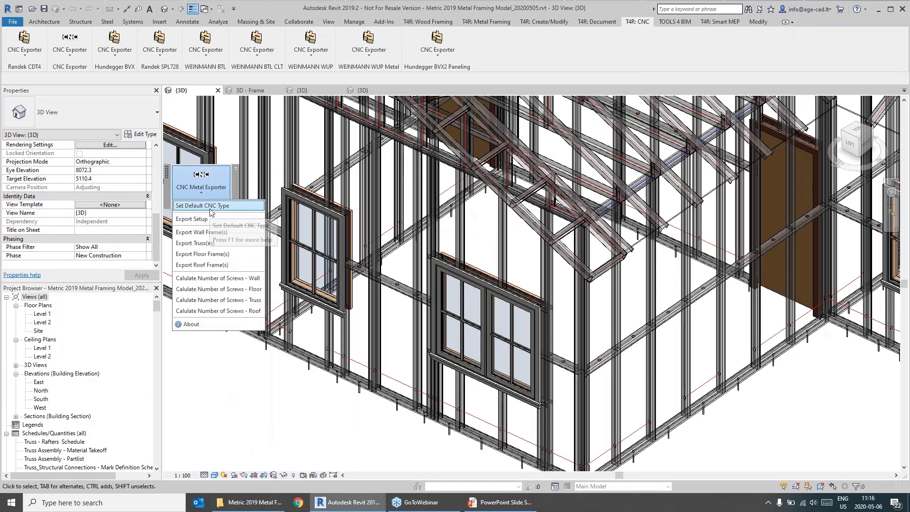
left_click(209, 205)
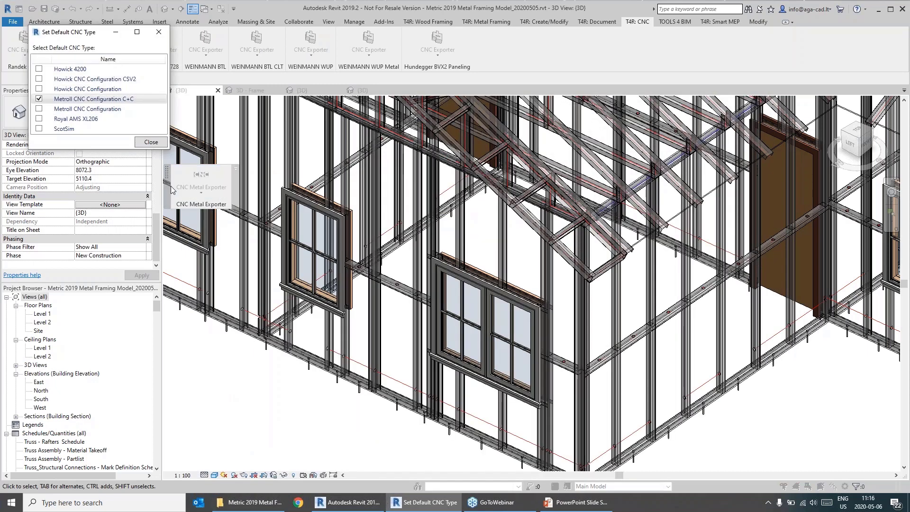
left_click(110, 107)
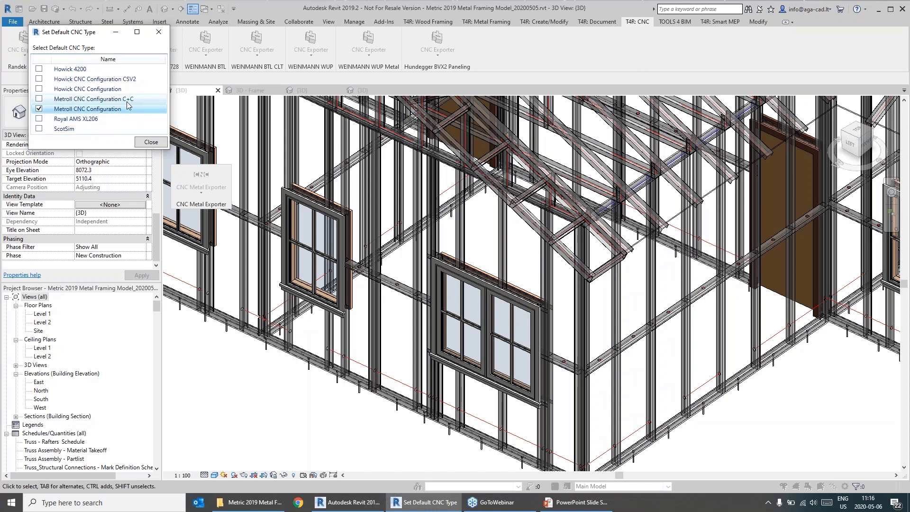
left_click(143, 142)
- Export wall frame EW-7 with the CNC Metal Exporter and dismiss the export message
left_click(201, 184)
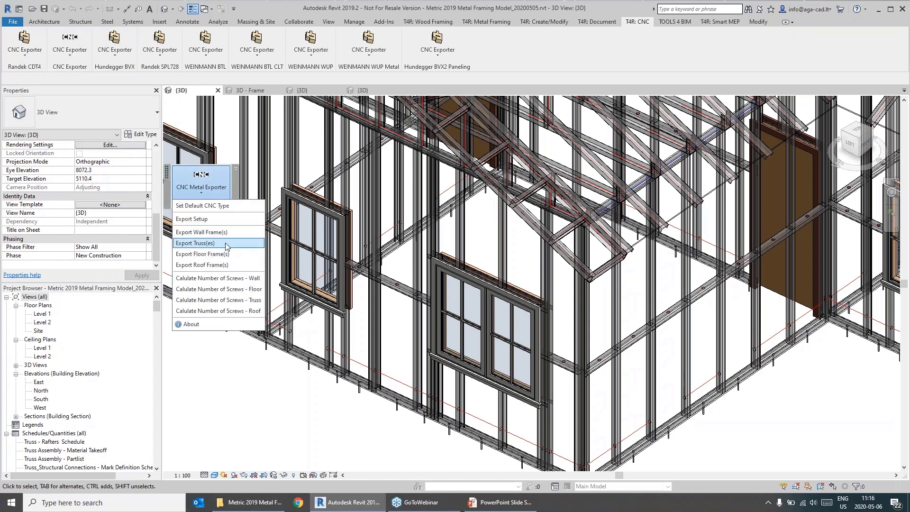
left_click(224, 232)
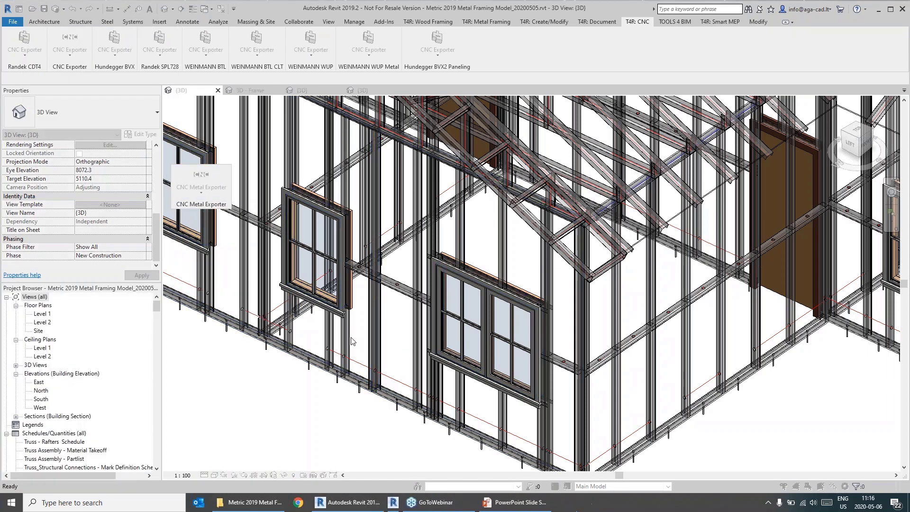
left_click(521, 303)
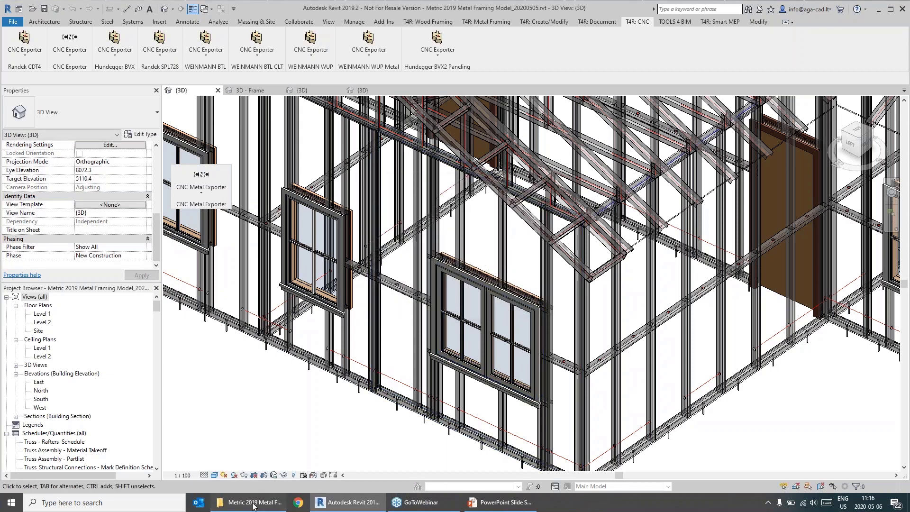
- Switch to File Explorer and open the exported walls folder ending in 11 16_1 within CNC Exported Files
left_click(254, 502)
left_click(445, 189)
double_click(365, 229)
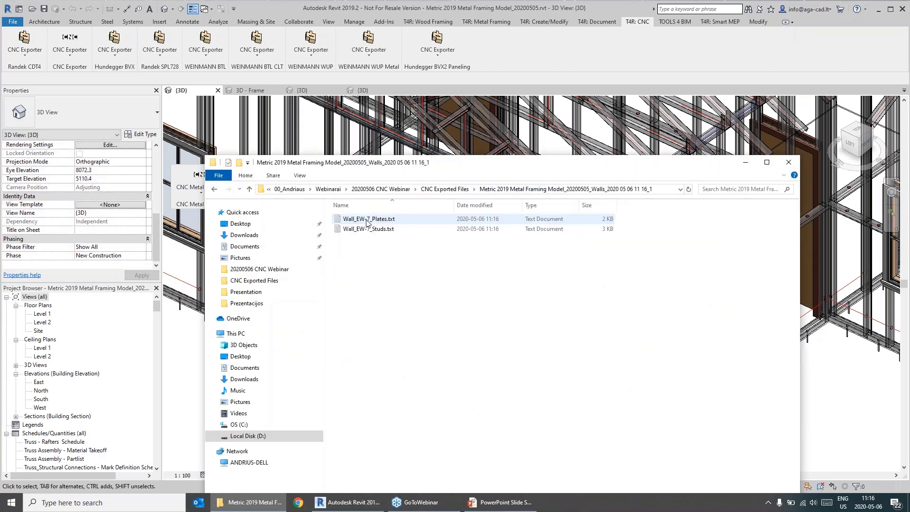
- Open Wall_EW-7_Plates.txt, examine the operation entries under plates BP-1 and HP-1, and close the file
double_click(360, 220)
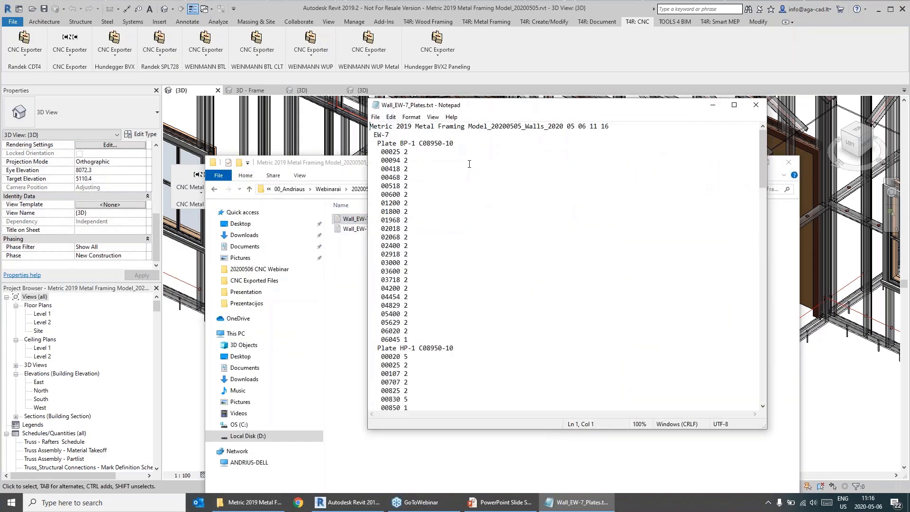
left_click_drag(455, 143, 402, 321)
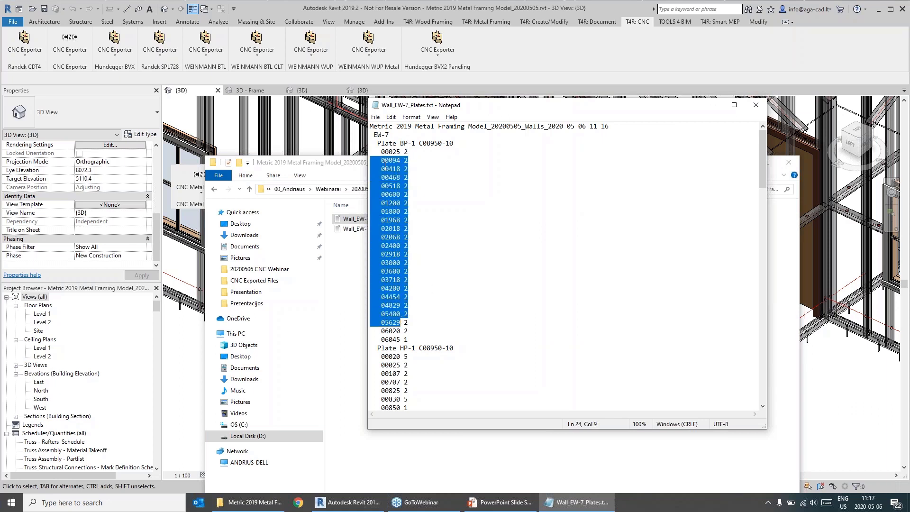
left_click(385, 154)
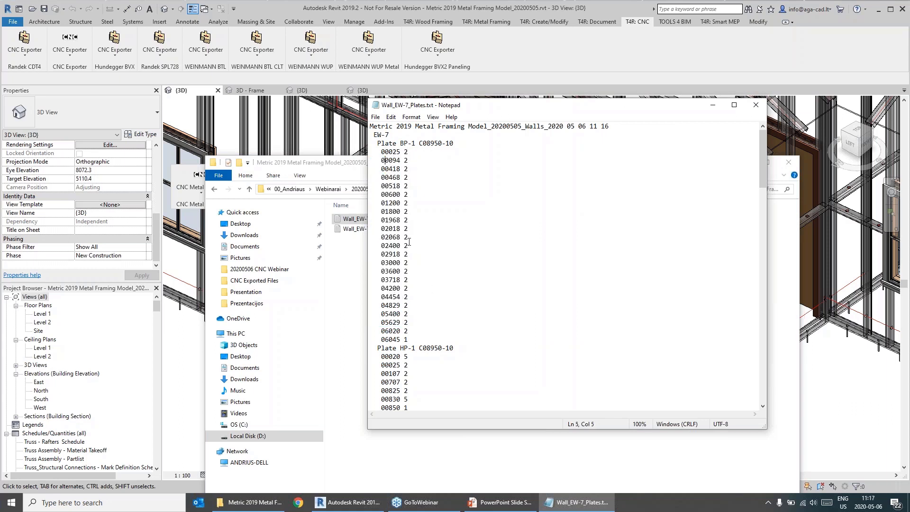
left_click_drag(454, 348, 371, 349)
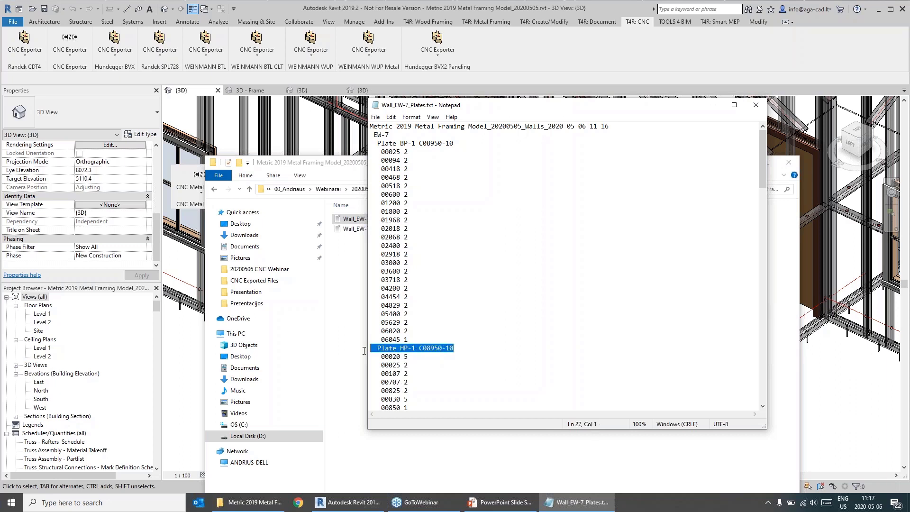
scroll(404, 359, "down", 6)
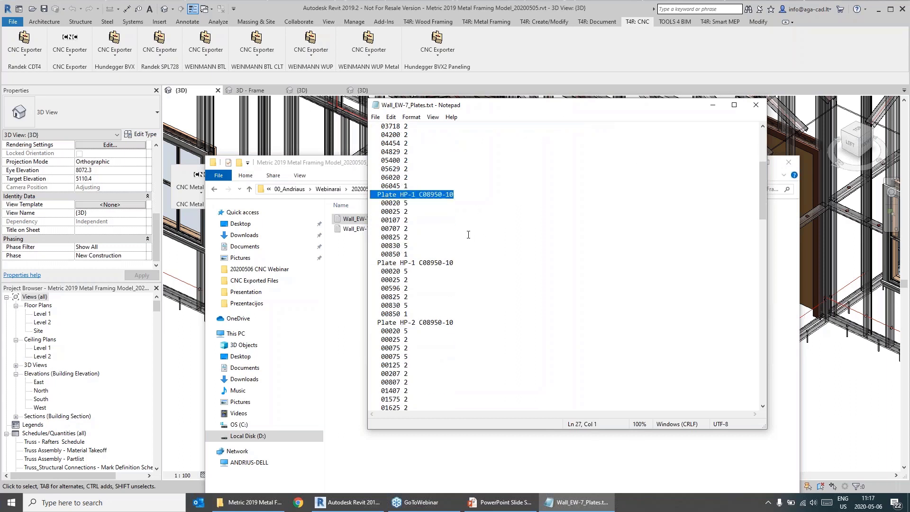
left_click(755, 105)
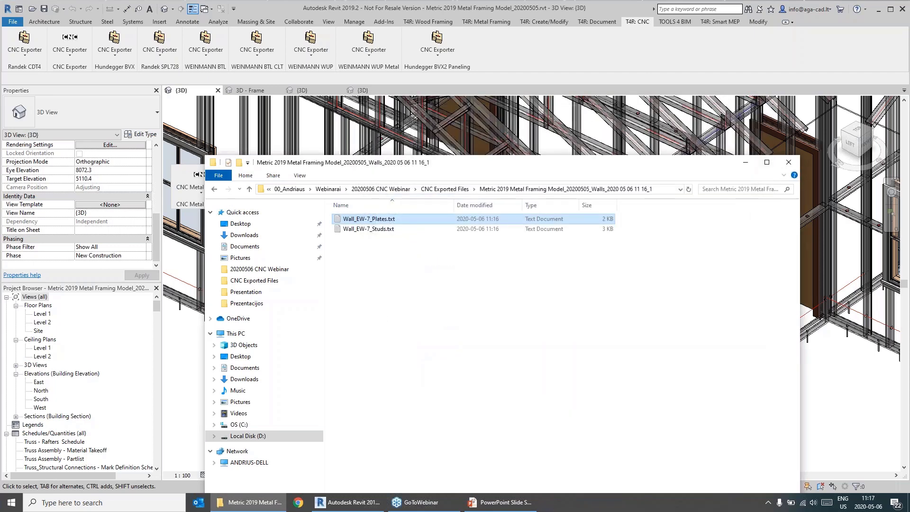
- Switch back to Revit and set the CNC Metal Exporter's default CNC type to Royal AMS XL206
left_click(201, 197)
left_click(202, 206)
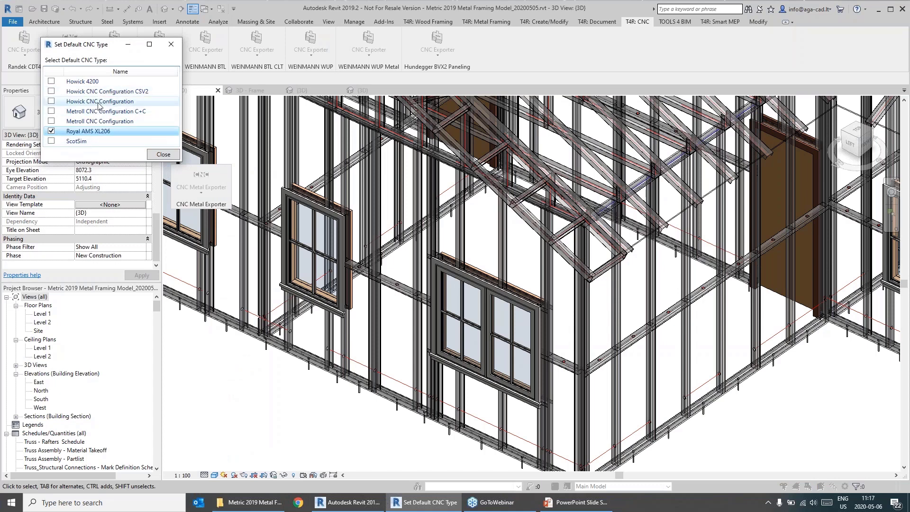
left_click(162, 154)
- Export wall frame EW-7 in the Royal format and open the exported walls folder ending in 11 17 in File Explorer
left_click(201, 194)
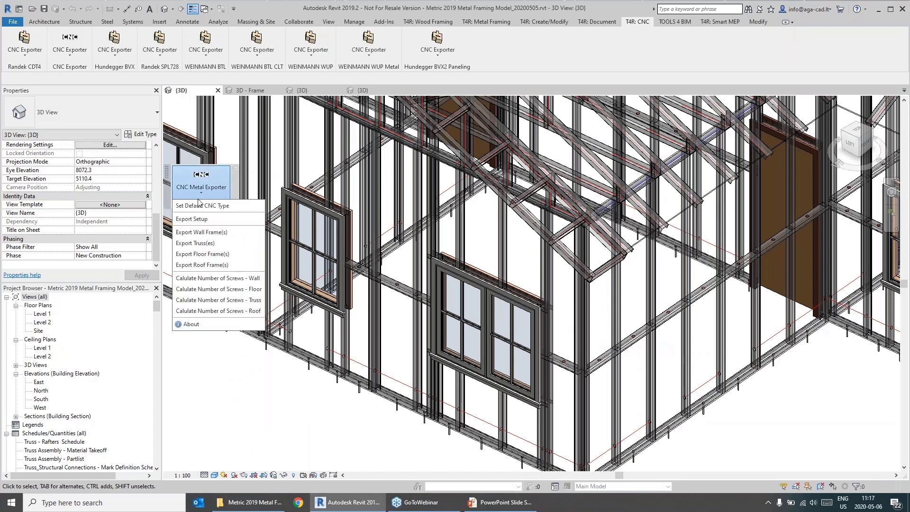
left_click(202, 234)
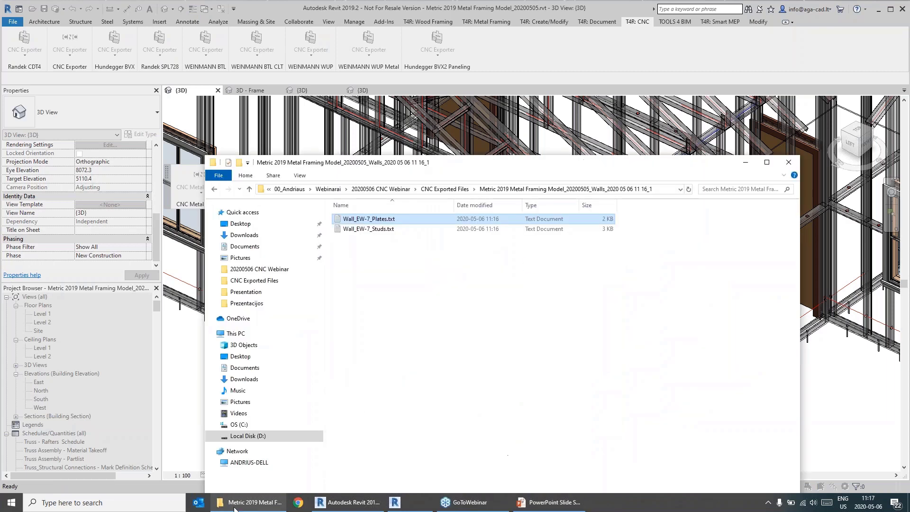
left_click(445, 189)
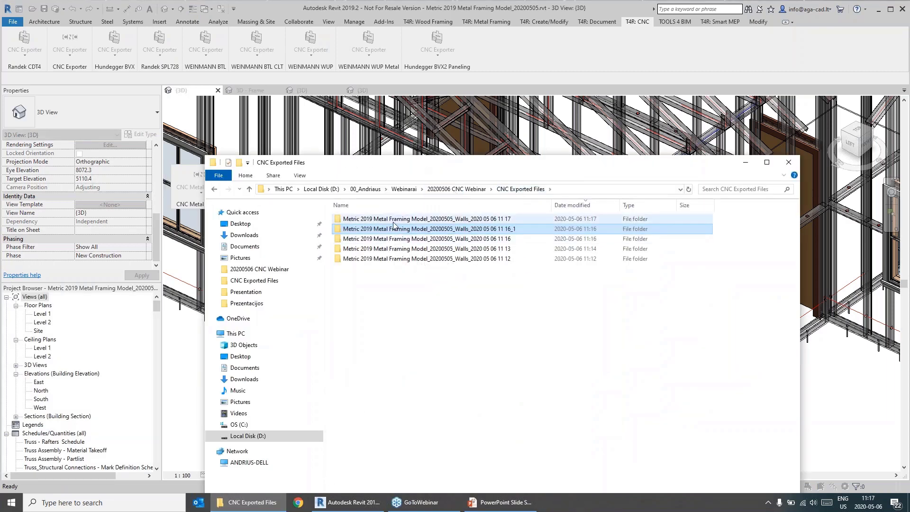
double_click(394, 220)
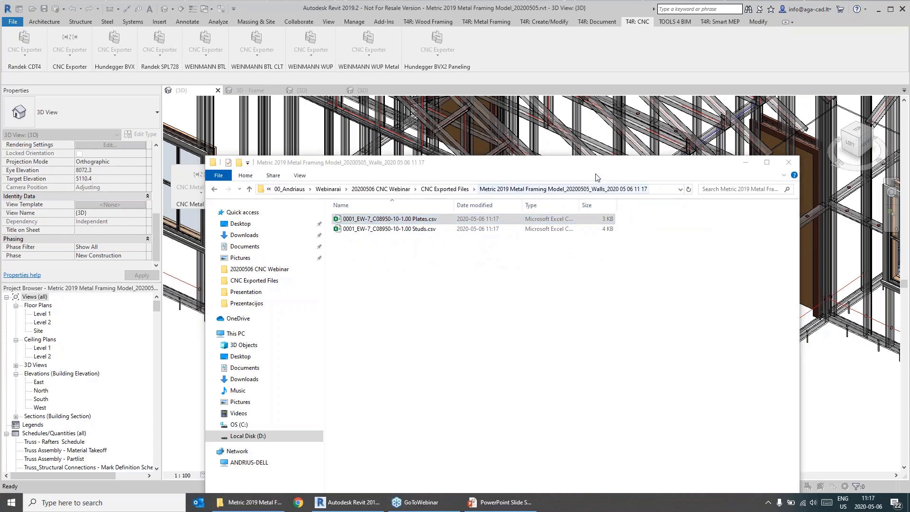
- Open 0001_EW-7_C08950-10-1.00 Plates.csv in Excel and bring its workbook to the front
double_click(400, 219)
left_click(425, 473)
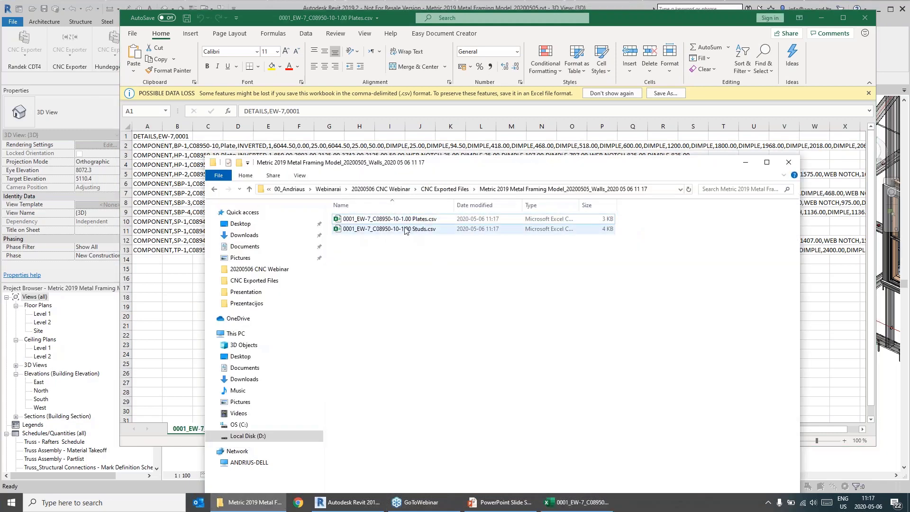
left_click(398, 18)
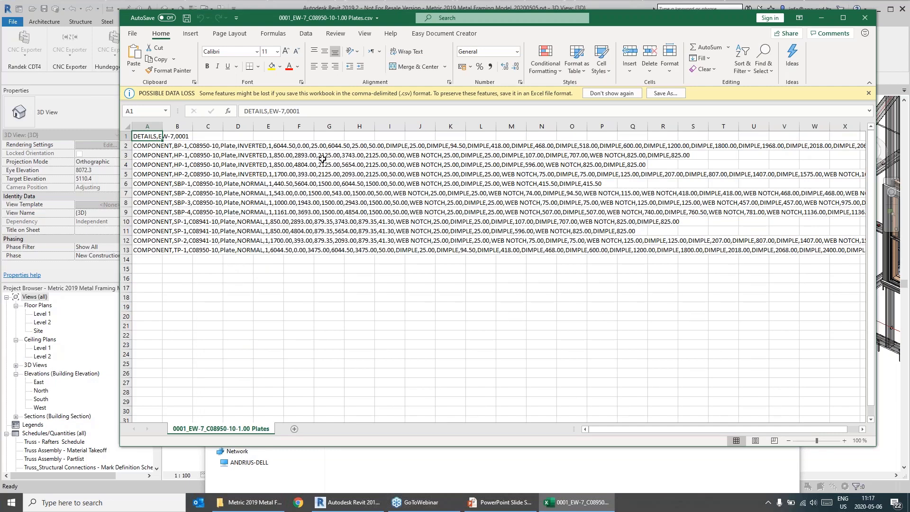
- Examine the plate rows' component labels, profiles, orientations, lengths and coordinates in the EW-7 Plates workbook and close it
left_click(142, 250)
left_click(178, 250)
left_click(209, 251)
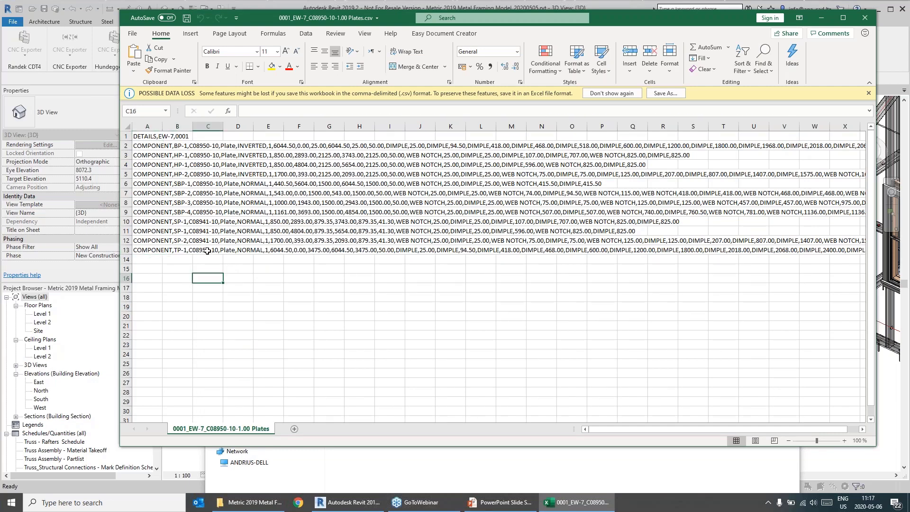
left_click(236, 251)
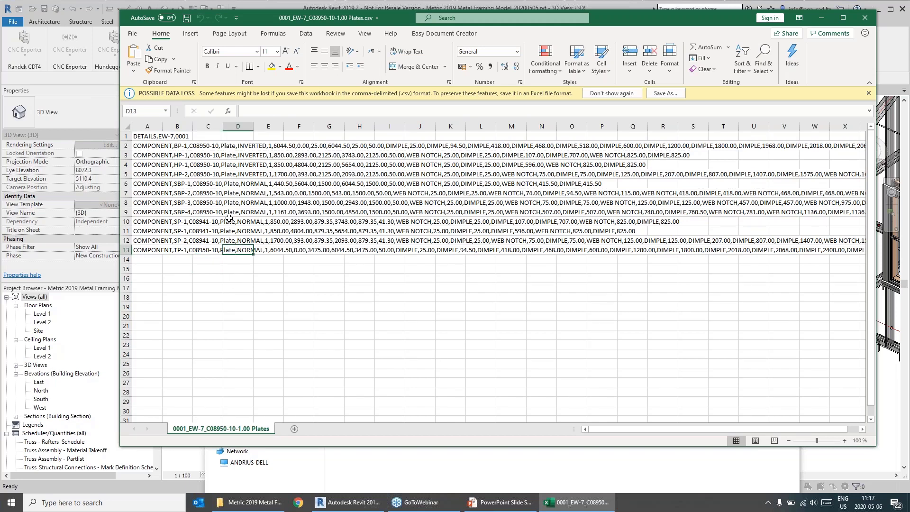
left_click_drag(246, 145, 657, 250)
left_click(296, 308)
left_click(263, 251)
left_click(359, 269)
left_click_drag(283, 144, 356, 242)
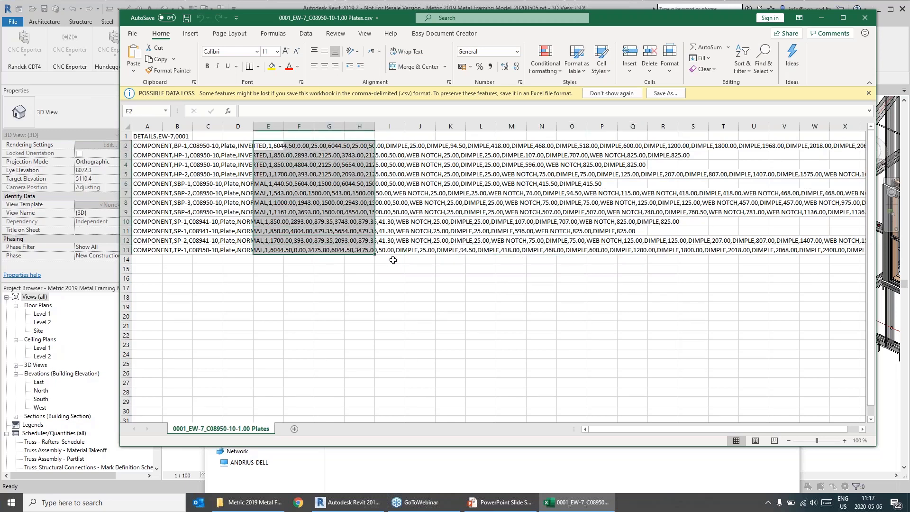
left_click(865, 18)
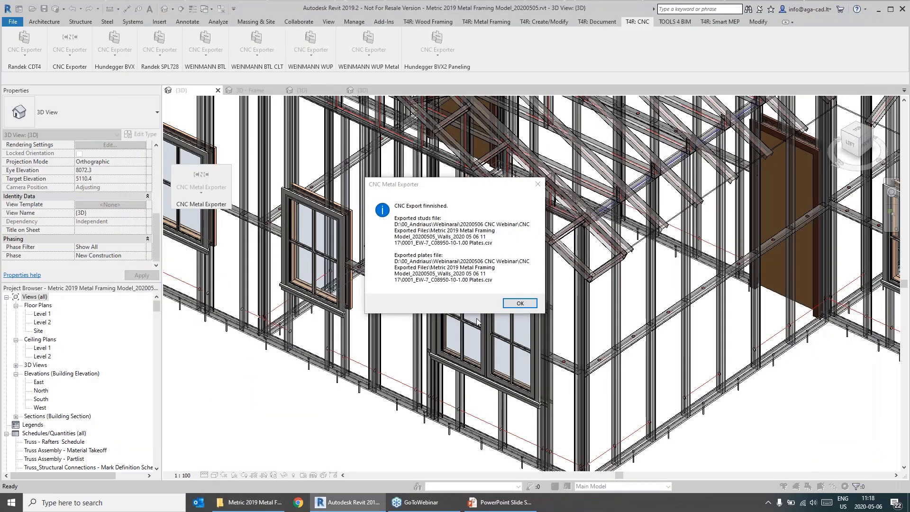
- Dismiss the export message in Revit and set the CNC Metal Exporter's default CNC type to ScotSim
left_click(520, 304)
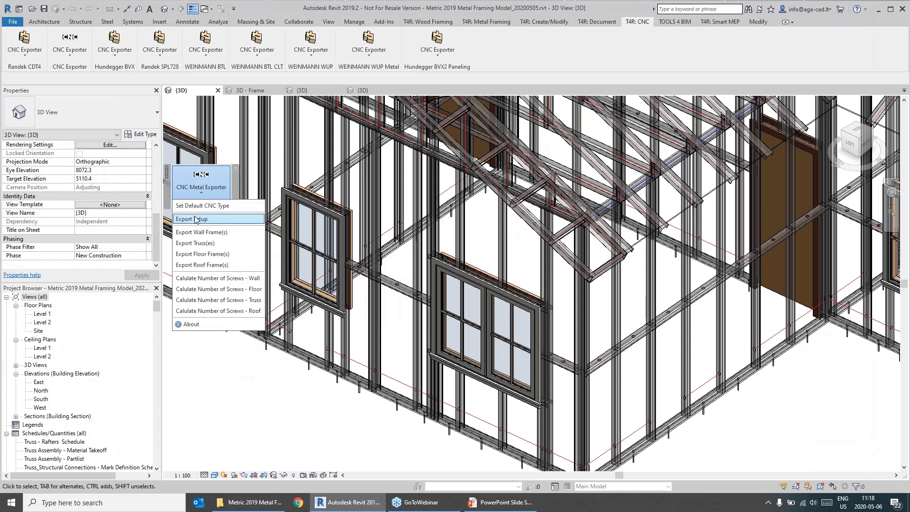
left_click(205, 206)
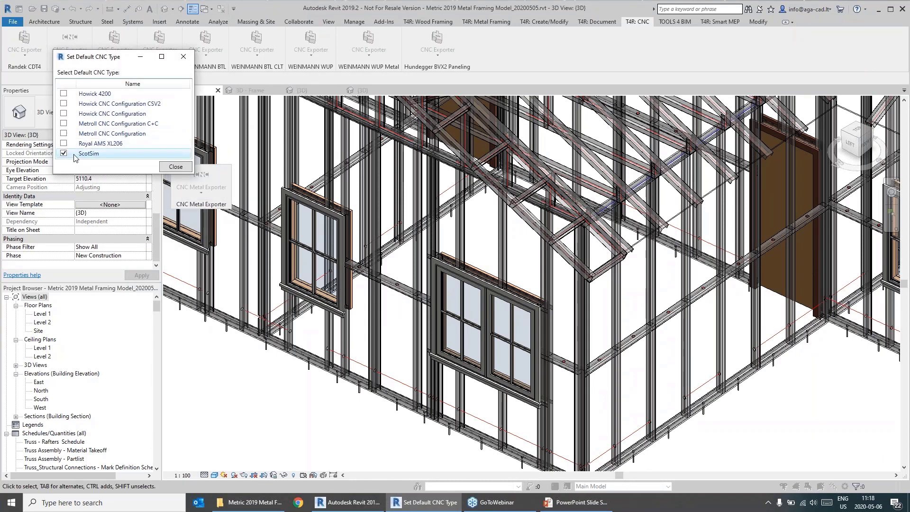
mouse_move(93, 56)
left_mouse_down()
mouse_move(108, 54)
mouse_move(99, 44)
left_mouse_up()
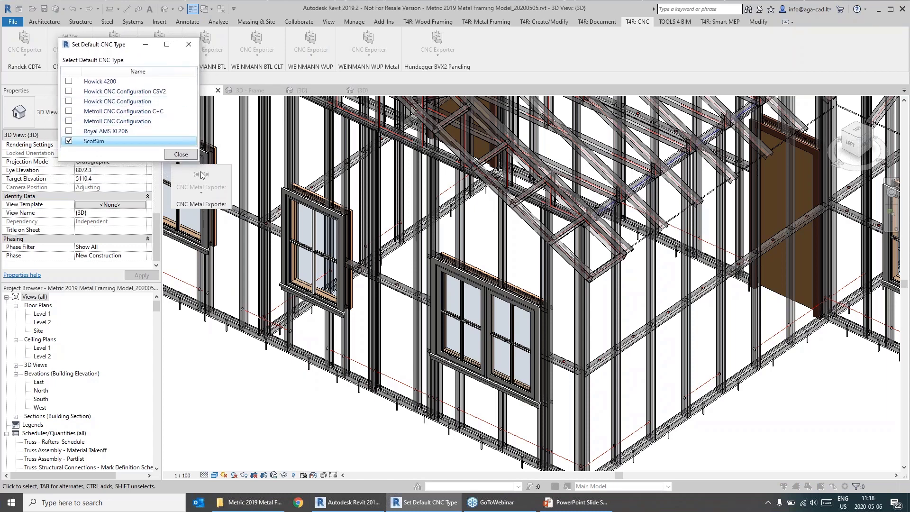
left_click(181, 155)
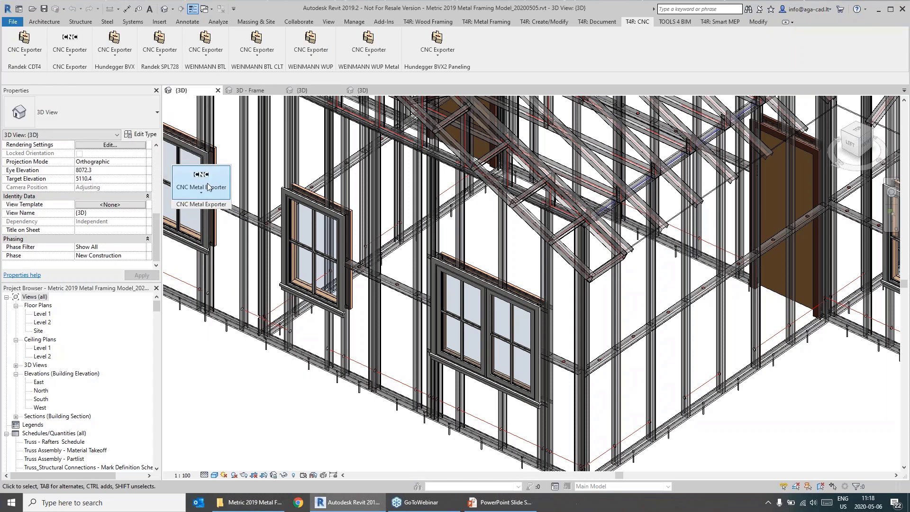
- Export wall frame EW-4 to a ScotSim text file with the CNC Metal Exporter
scroll(469, 296, "down", 5)
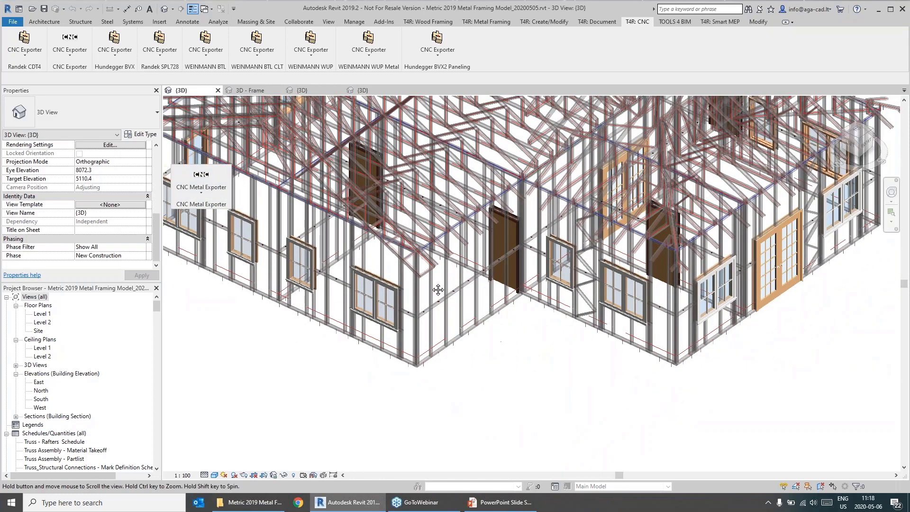
middle_click_drag(438, 290, 322, 279)
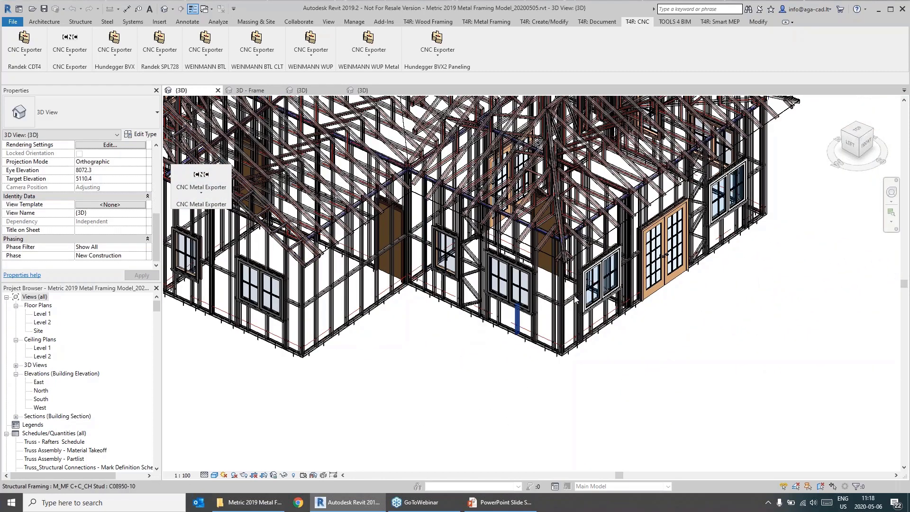
middle_click_drag(557, 296, 504, 299)
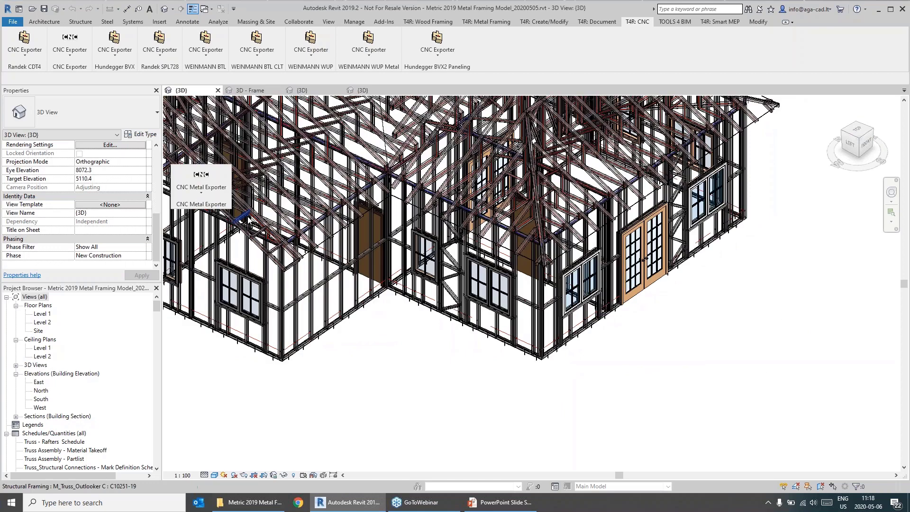
left_click(201, 189)
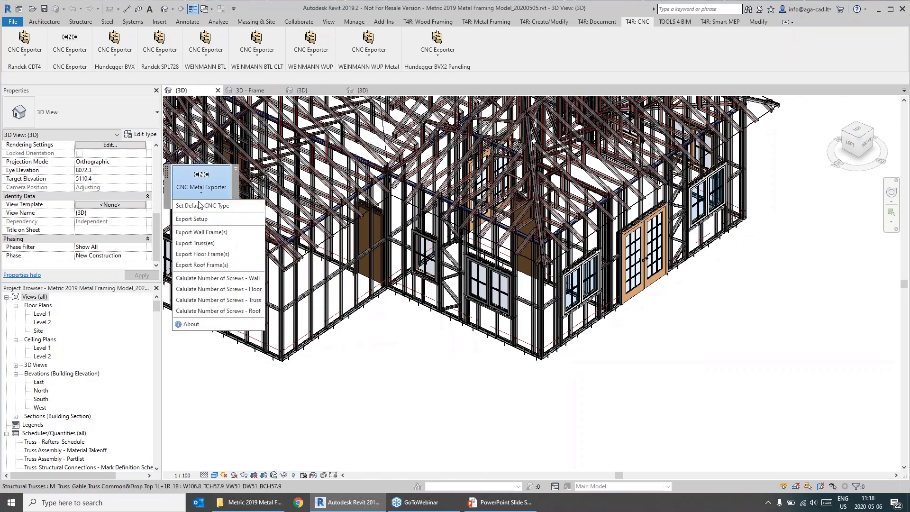
left_click(204, 232)
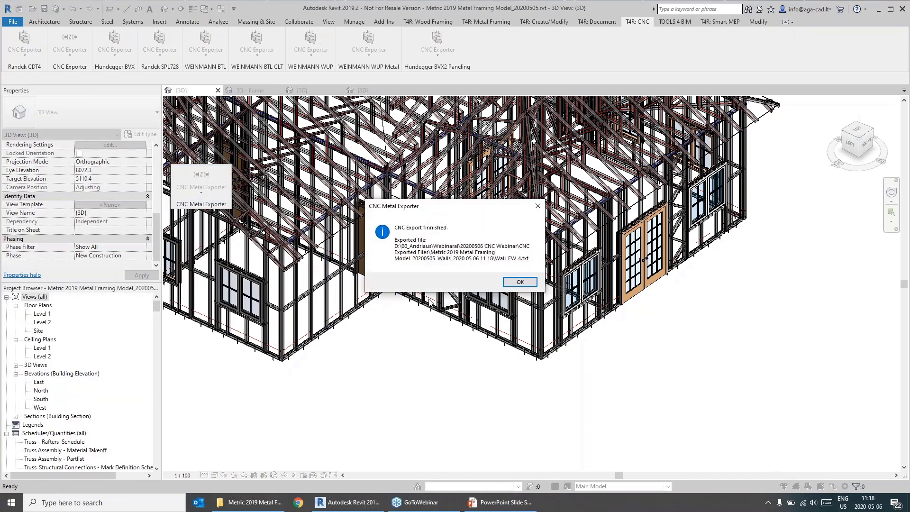
- Dismiss the export message and open Wall_EW-4.txt from the newest CNC Exported Files folder in ScotSim
left_click(502, 282)
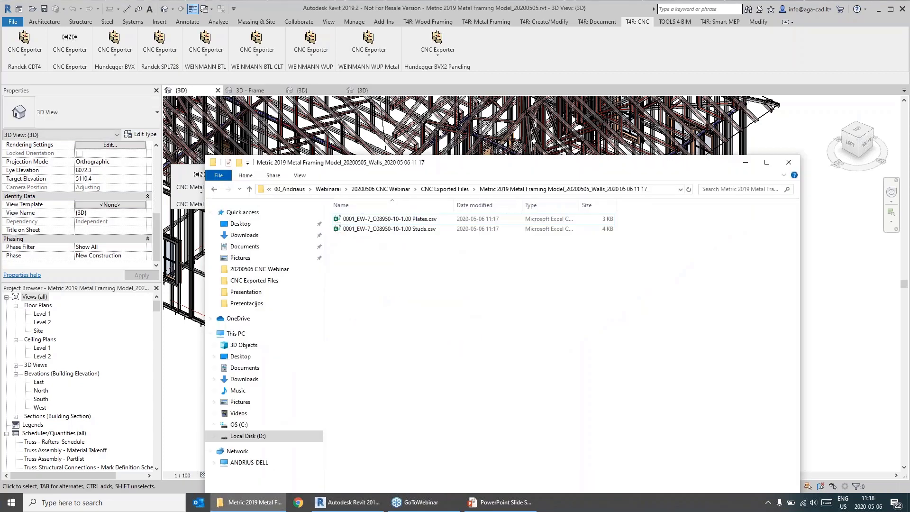
left_click(463, 190)
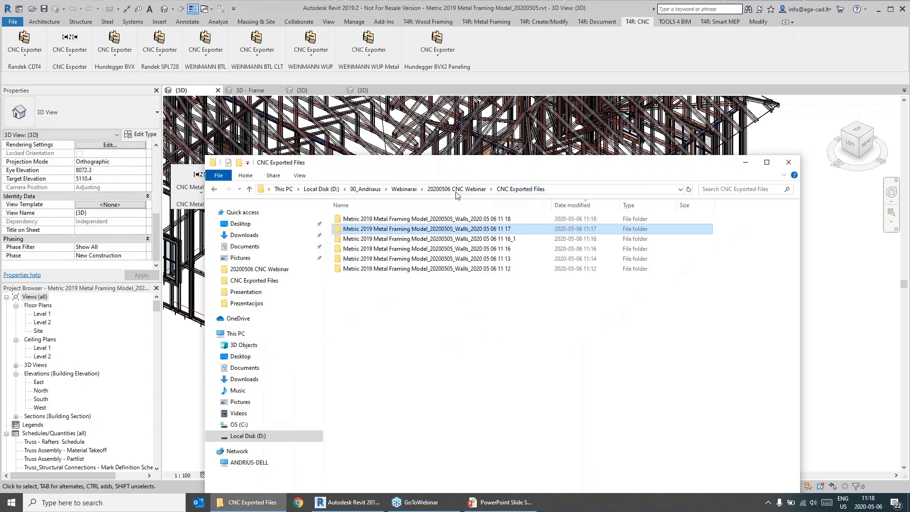
left_click(508, 221)
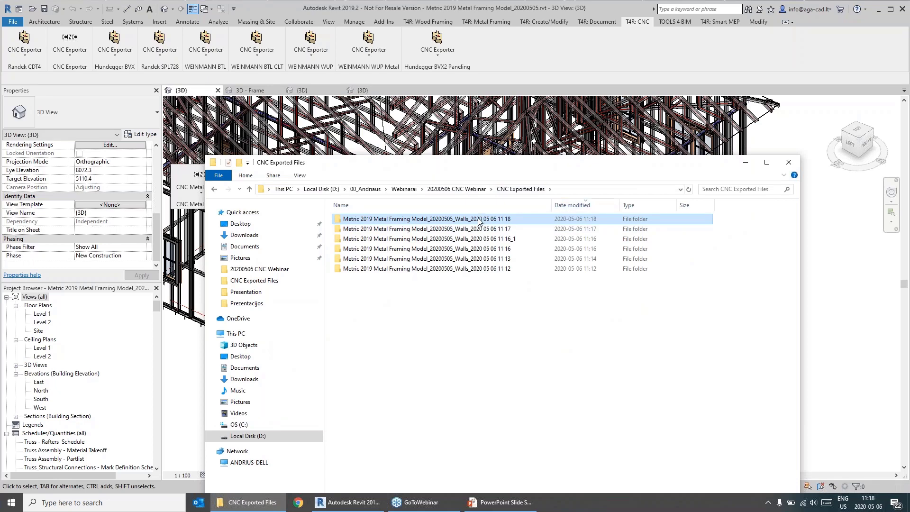
double_click(479, 222)
left_click(365, 225)
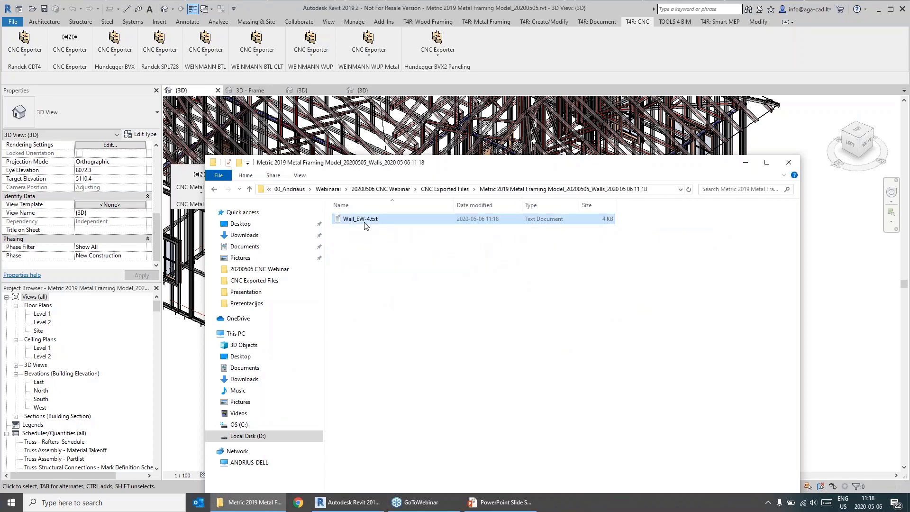
left_click_drag(343, 223, 859, 108)
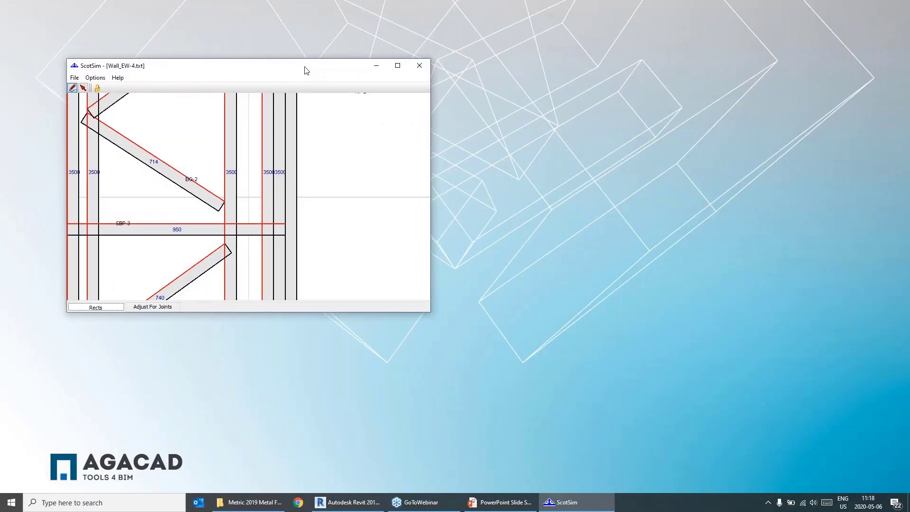
- Compare the full EW-4 frame layout in ScotSim with the framed wall in the Revit 3D model, and close ScotSim
double_click(302, 79)
scroll(400, 211, "down", 5)
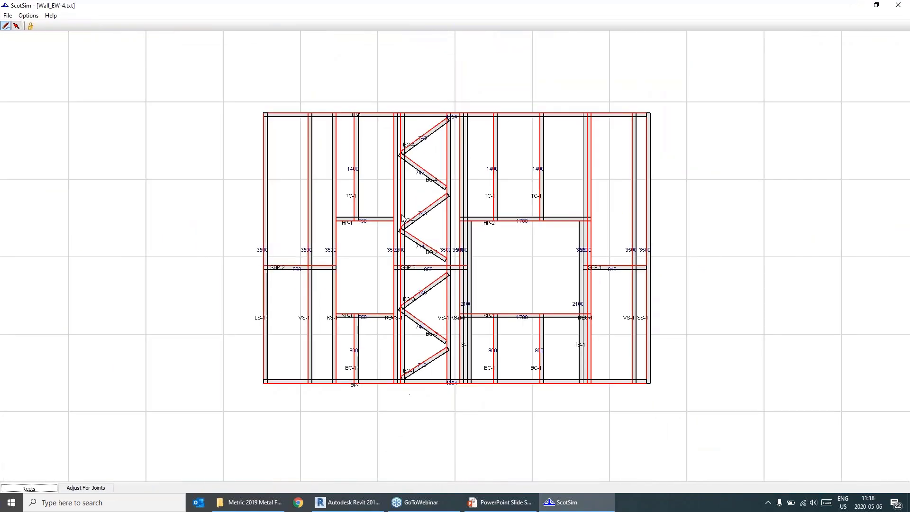
left_click(347, 502)
mouse_move(453, 375)
middle_mouse_down("shift")
mouse_move(493, 369)
mouse_move(463, 370)
middle_mouse_up("shift")
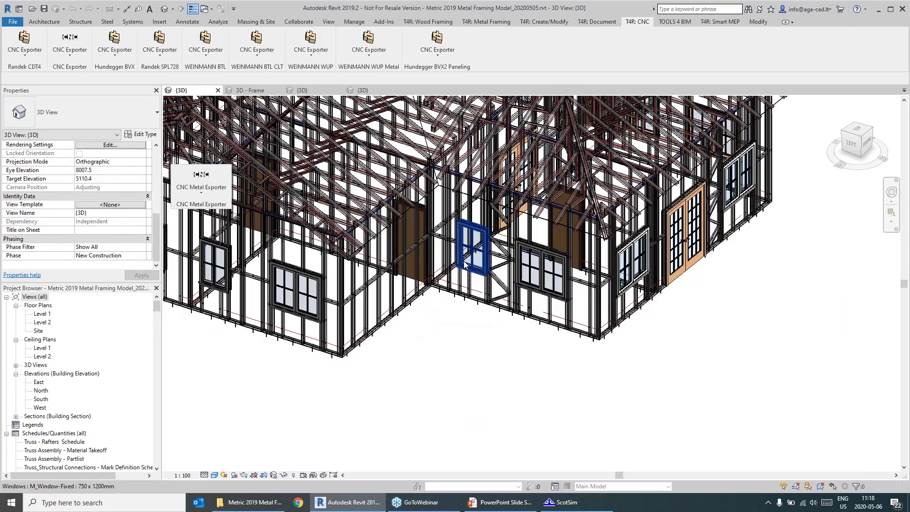
scroll(467, 266, "up", 4)
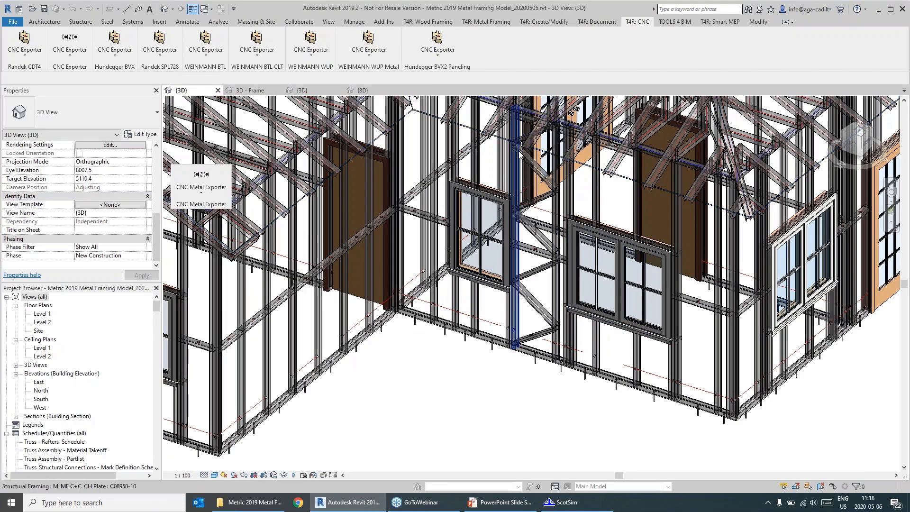
scroll(541, 351, "down", 3)
left_click(562, 502)
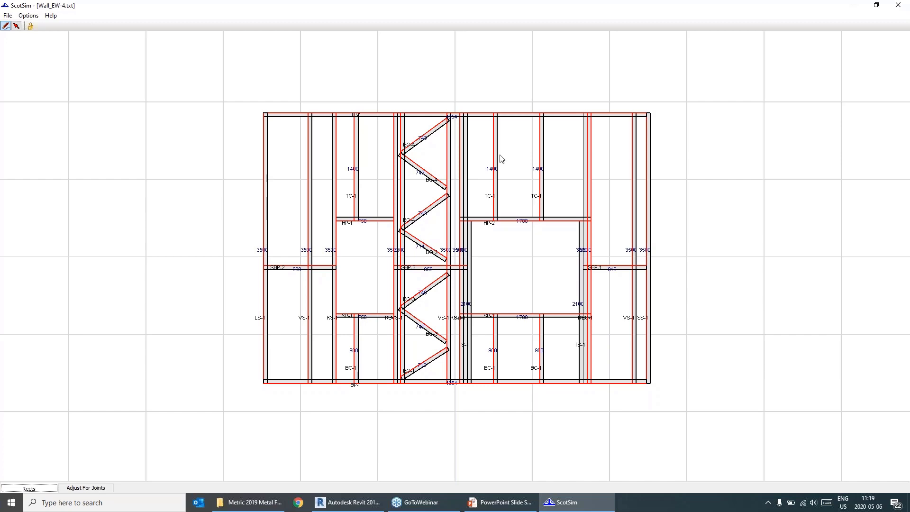
left_click(905, 5)
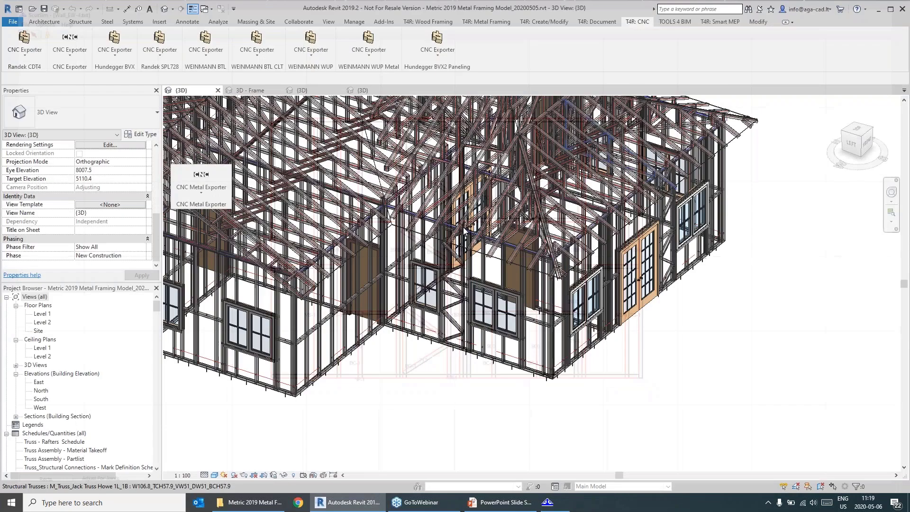
- Launch ScotRF - Panel from the desktop in simulation mode, dismissing its startup messages
left_click(909, 504)
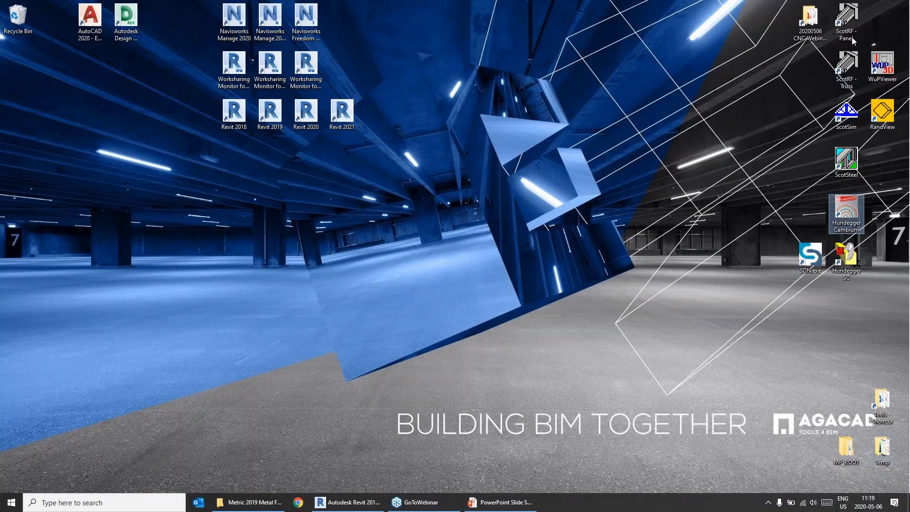
double_click(849, 23)
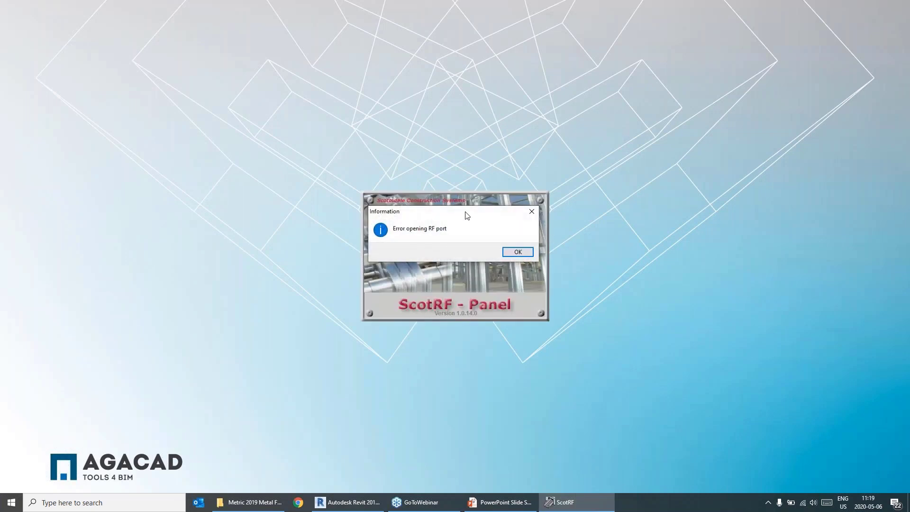
left_click_drag(465, 218, 378, 135)
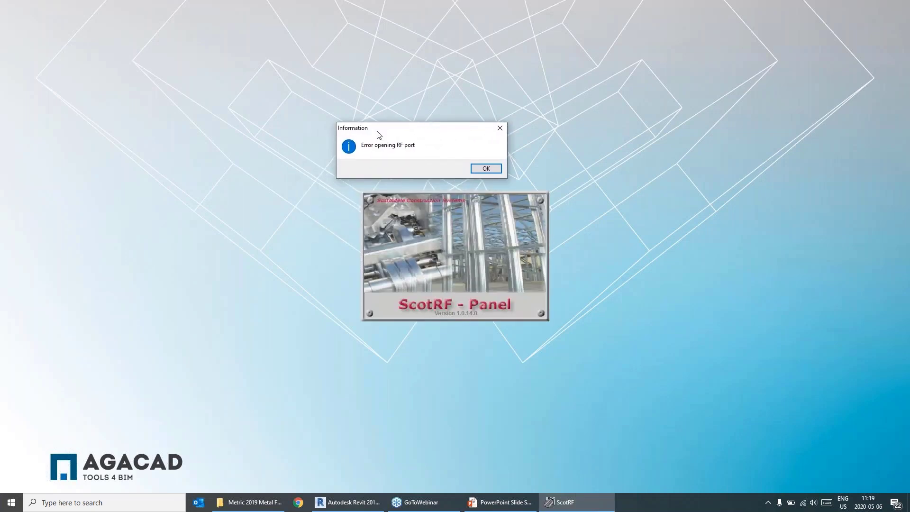
left_click(487, 169)
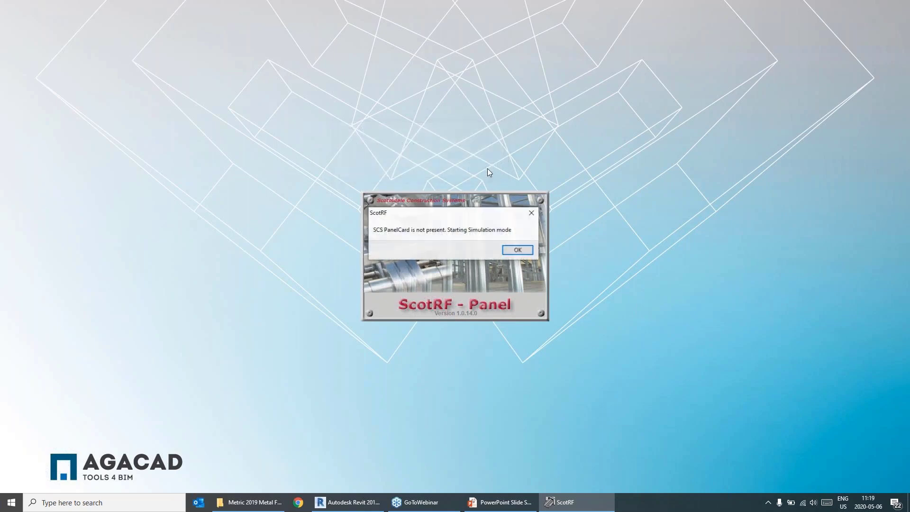
left_click(517, 250)
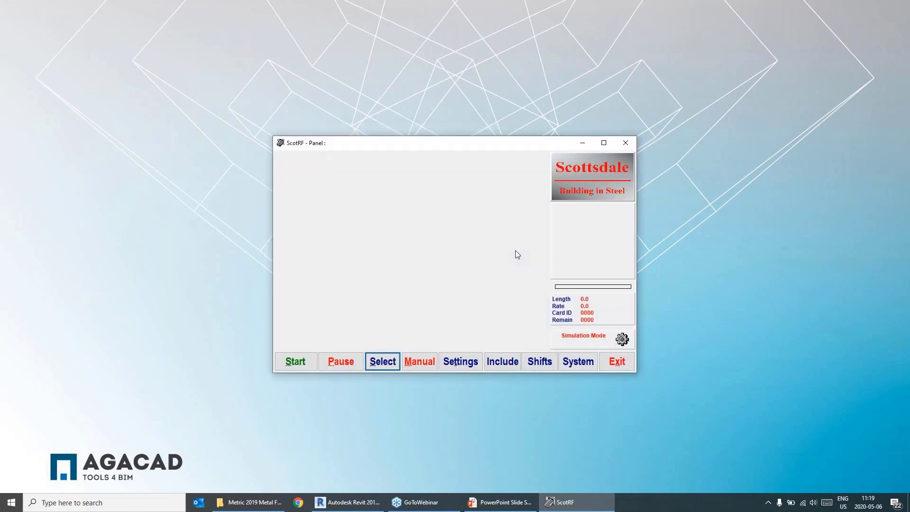
left_click_drag(486, 146, 423, 125)
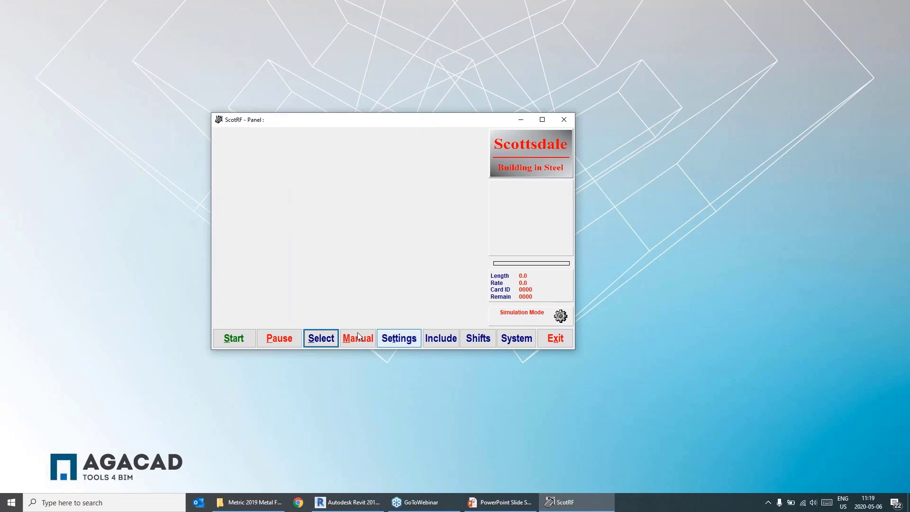
- Load Wall_EW-4.txt from the 11 18 export folder into ScotRF, using the TXT truss / panel file type
left_click(321, 339)
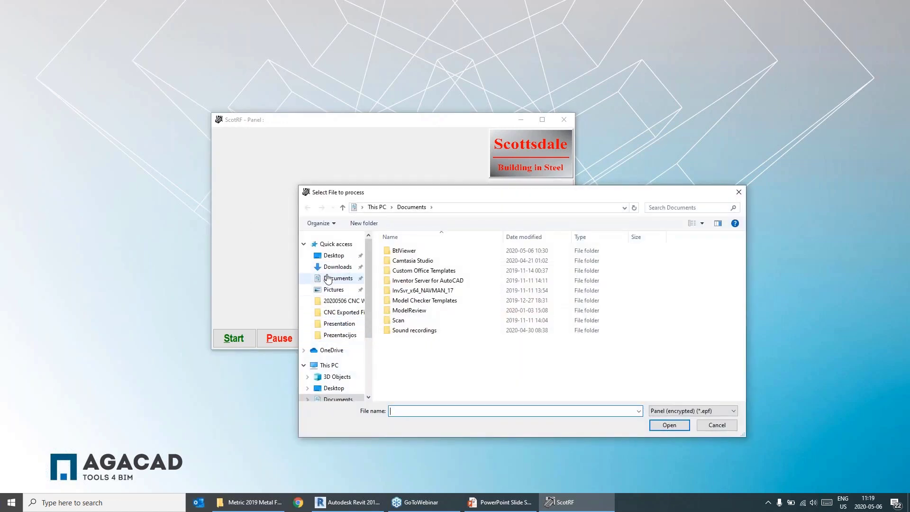
left_click(335, 304)
double_click(406, 256)
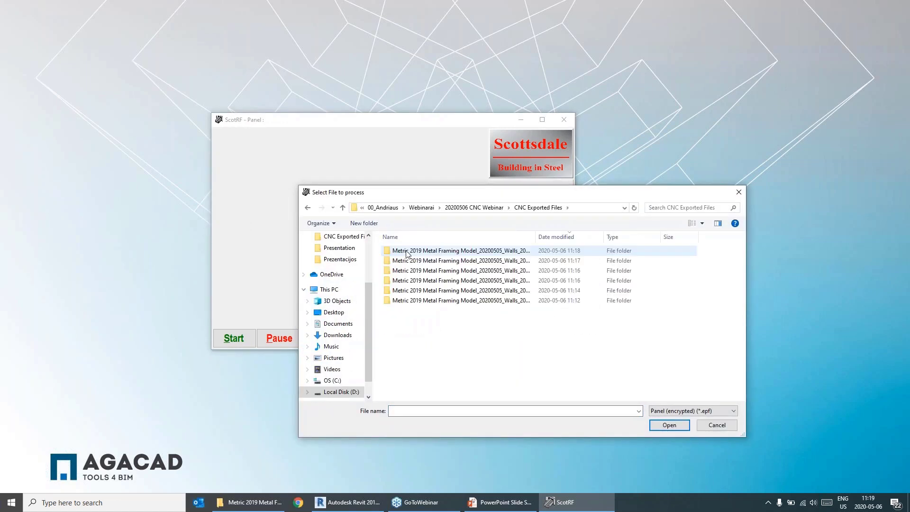
double_click(406, 251)
left_click_drag(611, 195, 539, 93)
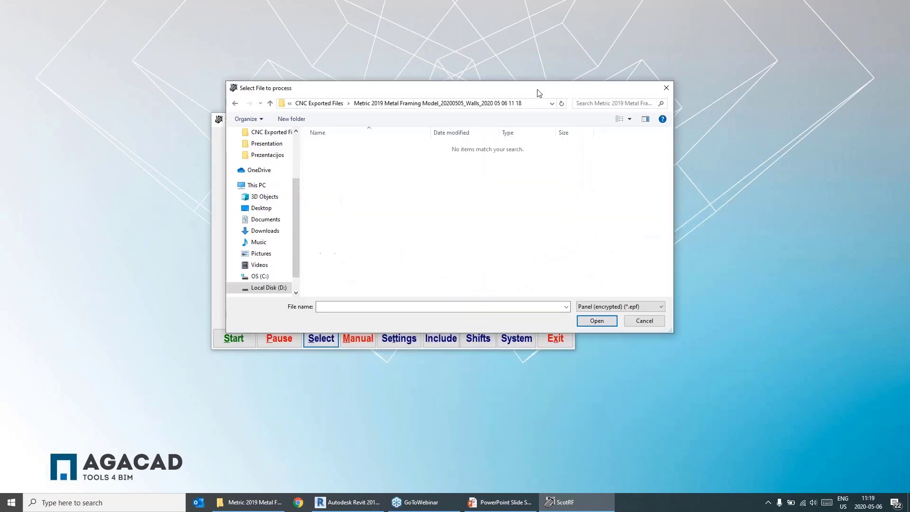
left_click(607, 308)
left_click(602, 320)
left_click(350, 148)
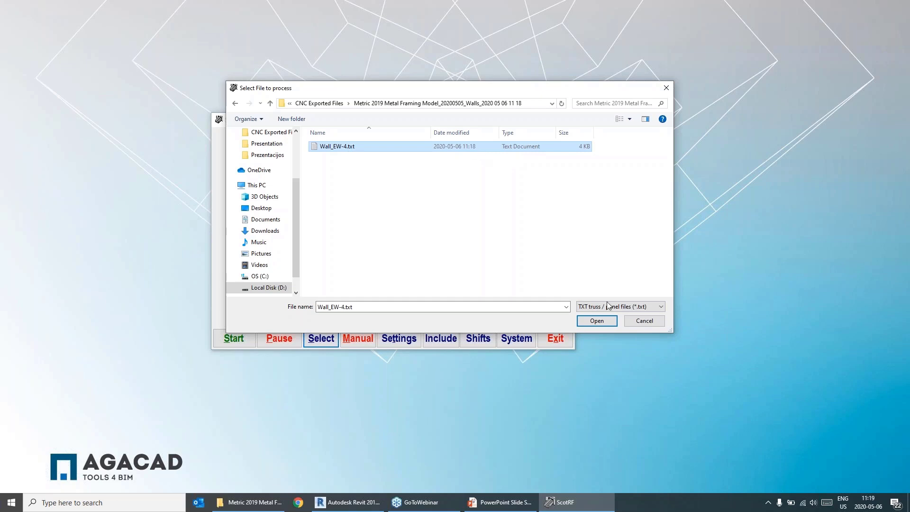
left_click(597, 321)
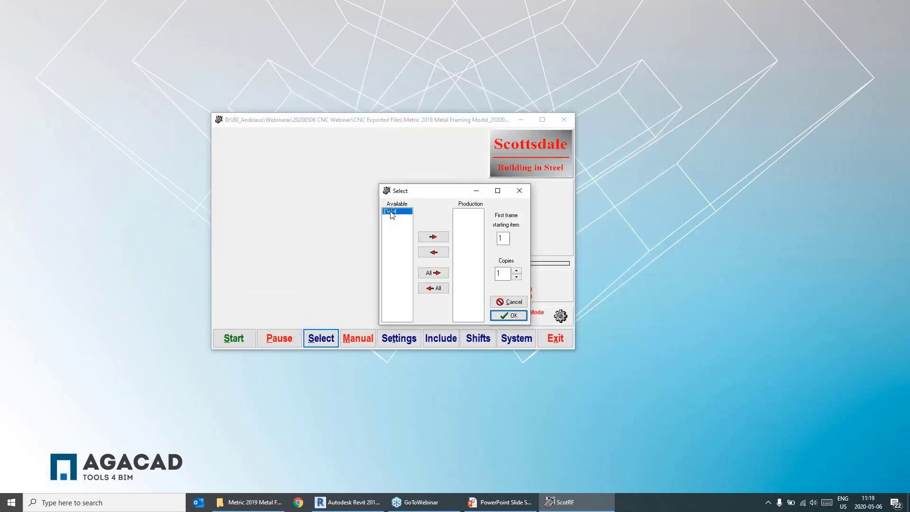
- Select the exported front wall in Revit, check its Mark against the frame available in ScotRF, and return to ScotRF
key("alt+Tab")
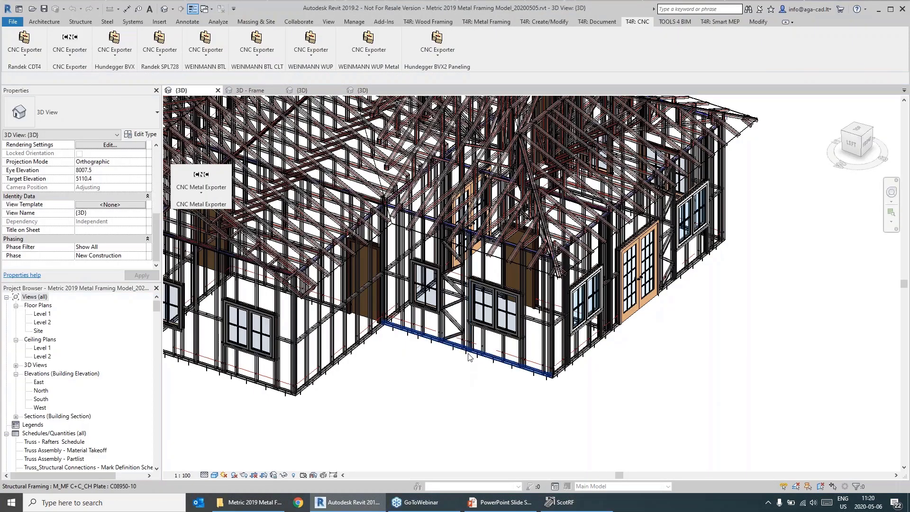
left_click(469, 357)
left_click(470, 357)
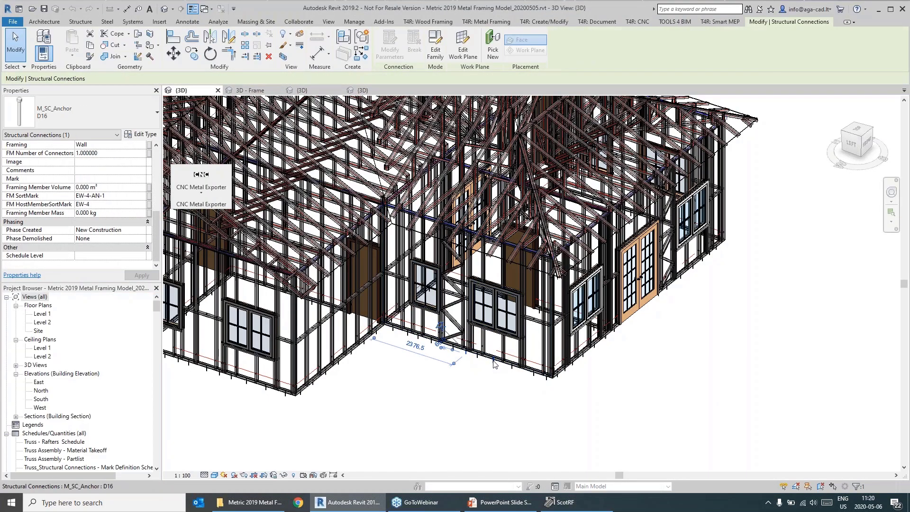
left_click(493, 363)
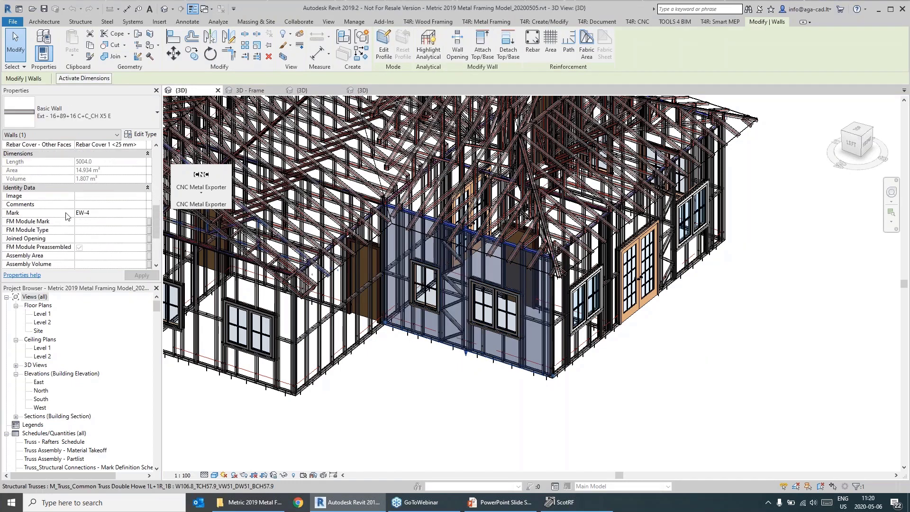
left_click(552, 504)
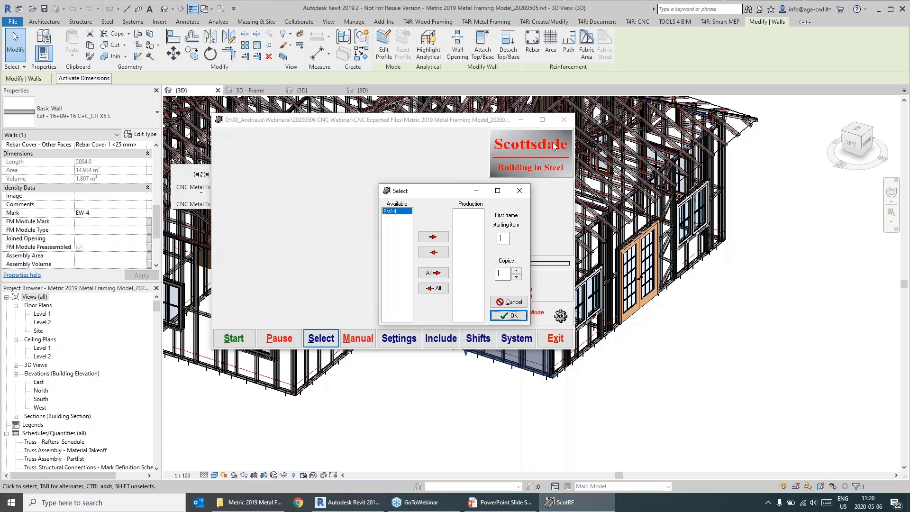
- Add frame EW-4 to the ScotRF production list with 1 copy, run the roll-forming simulation and pause it partway
left_click(433, 237)
left_click_drag(448, 191, 383, 165)
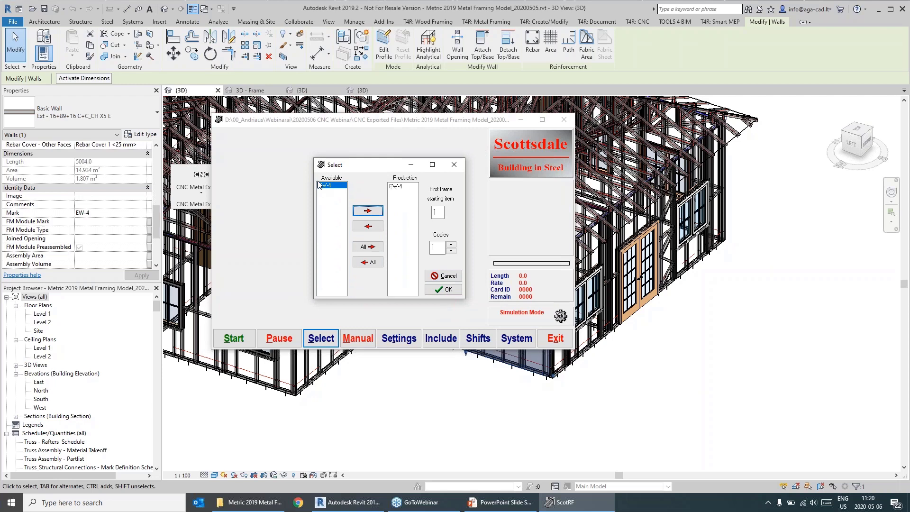
left_click(444, 290)
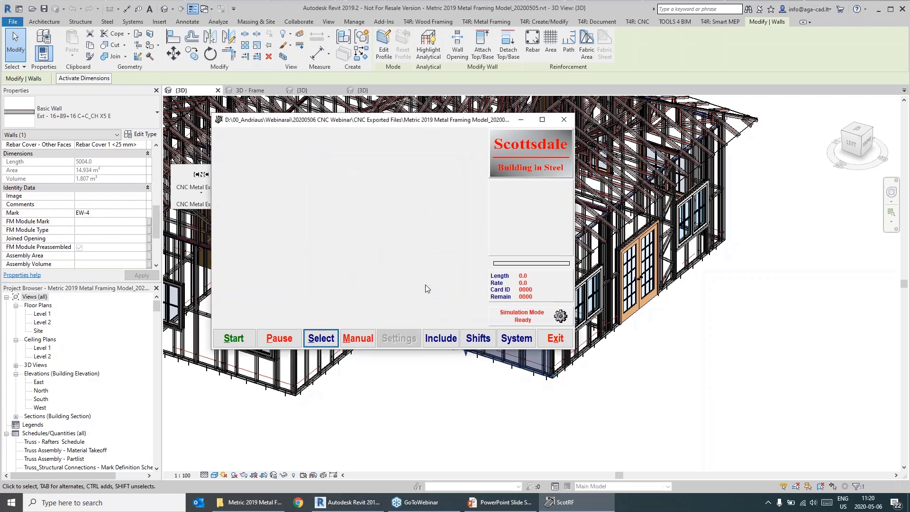
left_click(234, 339)
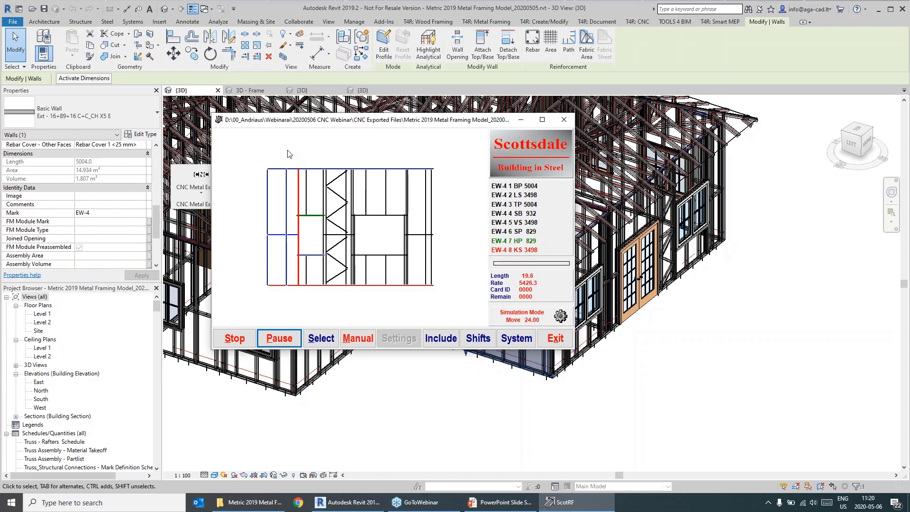
left_click(278, 340)
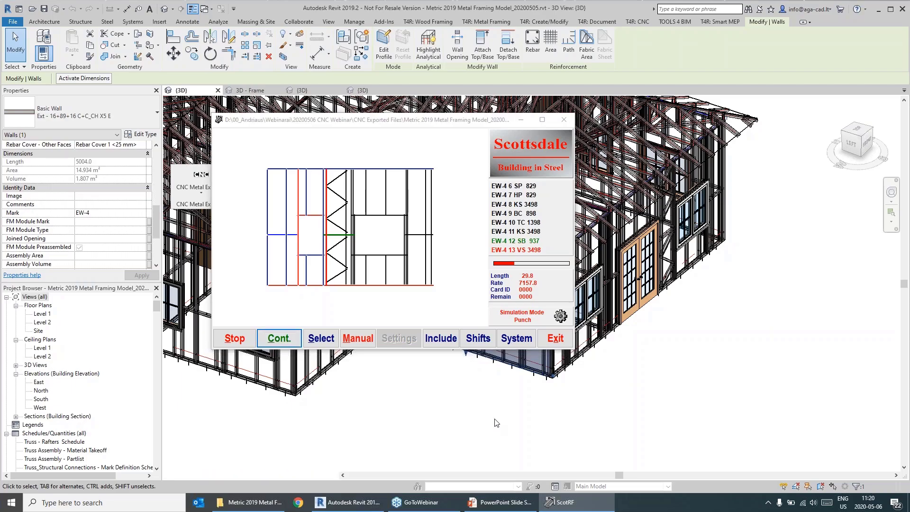
- Return to Revit's 3D view of the whole house and float the WEINMANN WUP Metal exporter beneath the CNC Metal Exporter
left_click(494, 417)
scroll(448, 310, "down", 5)
middle_click_drag(448, 310, 576, 389, "shift")
left_click_drag(204, 203, 209, 139)
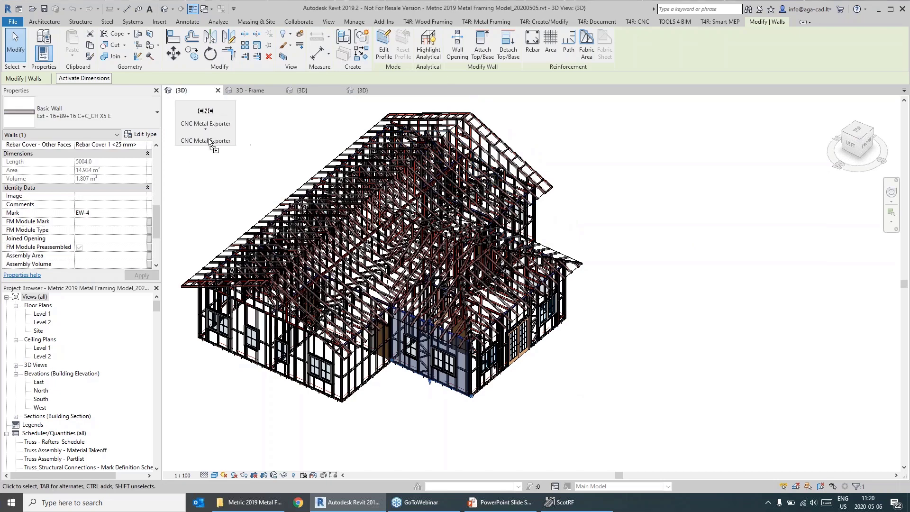
left_click(638, 22)
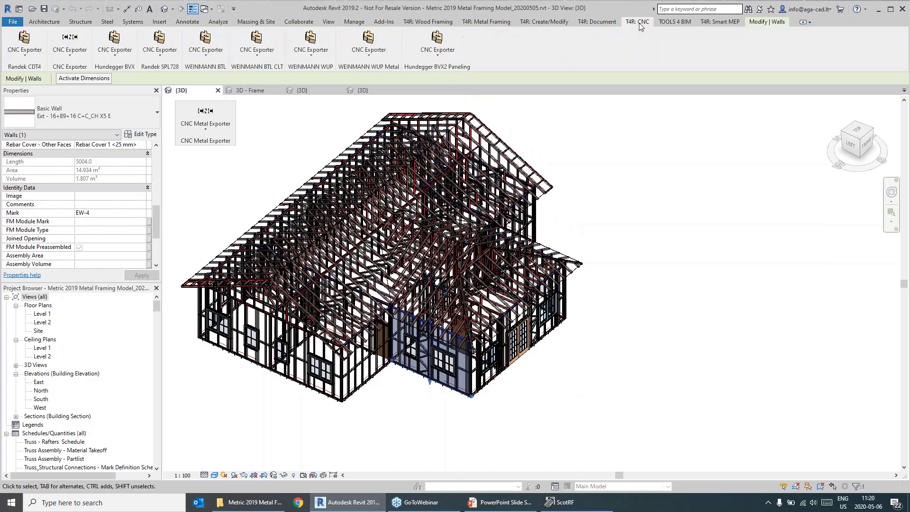
left_click_drag(366, 71, 206, 199)
left_click(255, 170)
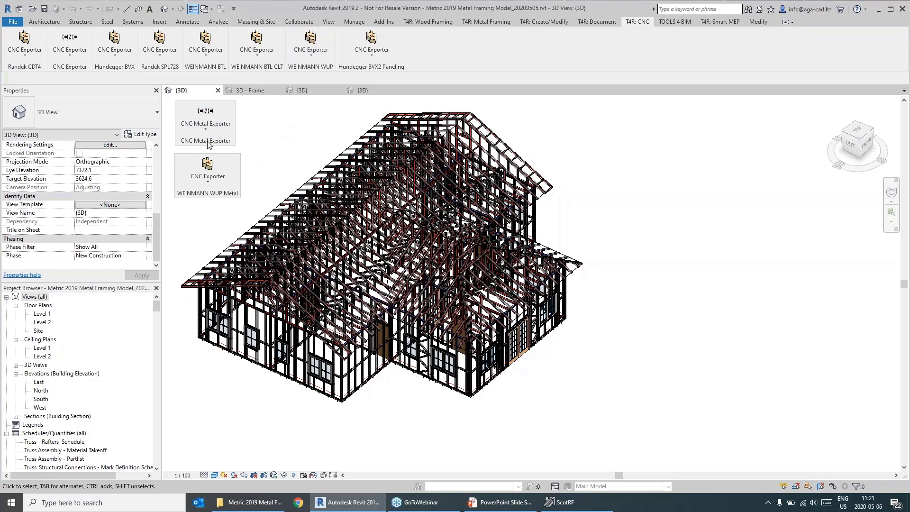
- Dock the floating CNC Metal Exporter and WEINMANN WUP Metal exporter back among the T4R: CNC tools and switch to the PowerPoint slide show
left_click_drag(194, 144, 437, 66)
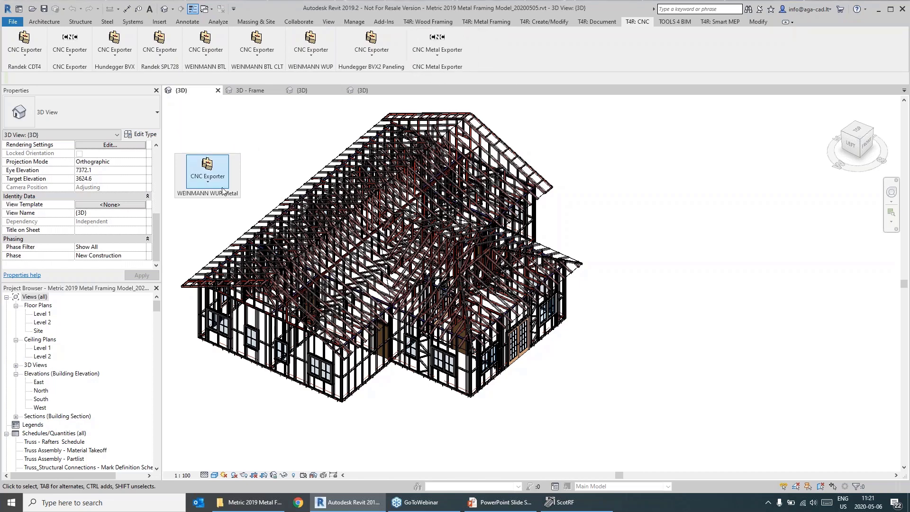
left_click_drag(223, 189, 545, 52)
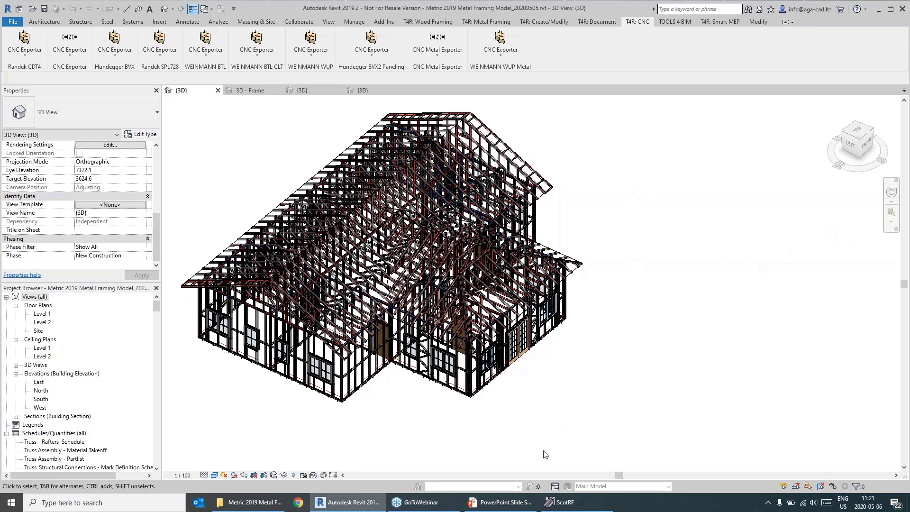
left_click(501, 502)
left_click(599, 315)
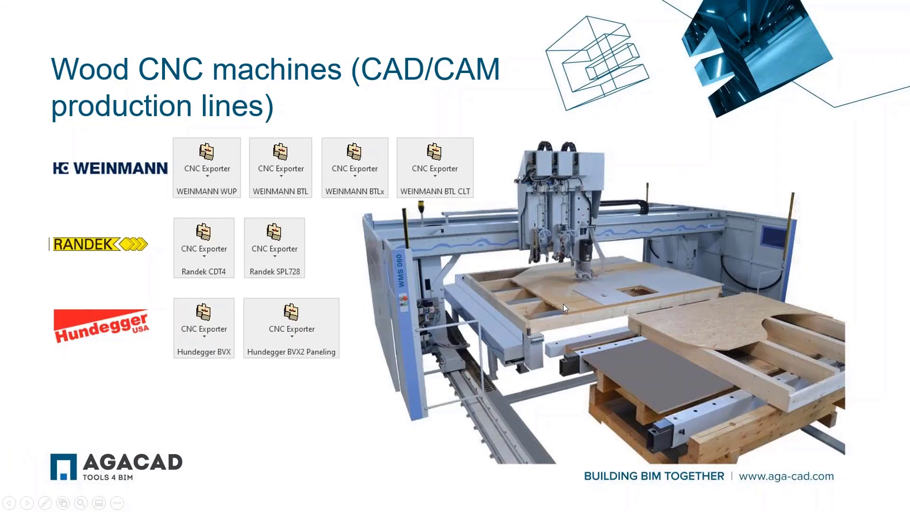
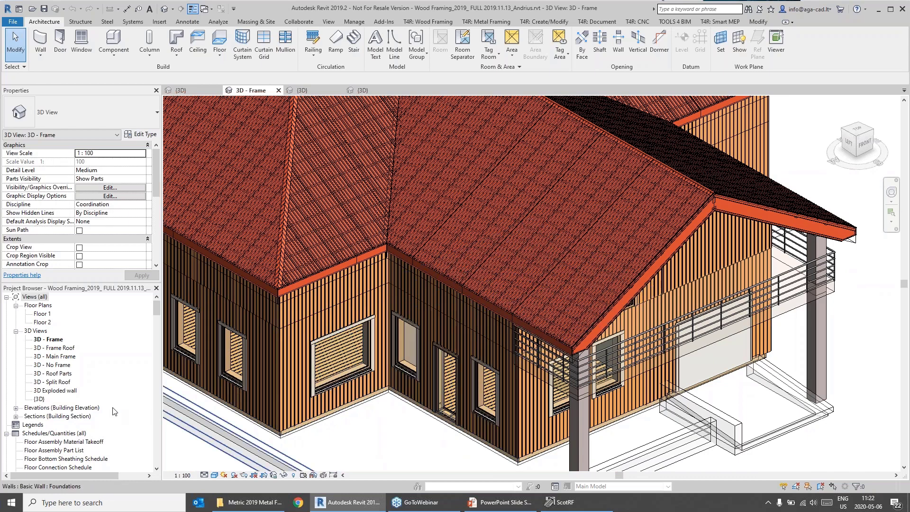
- Open the default {3D} view of the wood-framed house and select the exploded wall assembly W-1 to examine its layers
double_click(37, 402)
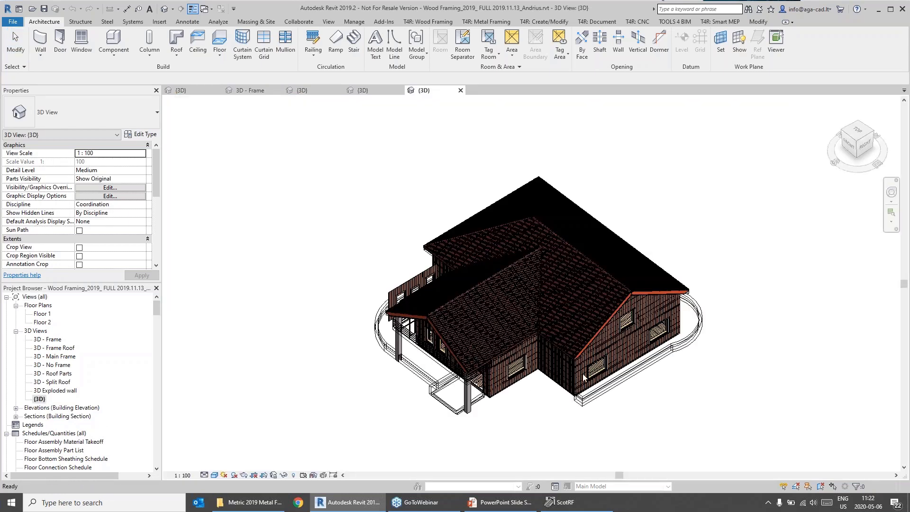
middle_click_drag(394, 353, 589, 340, "shift")
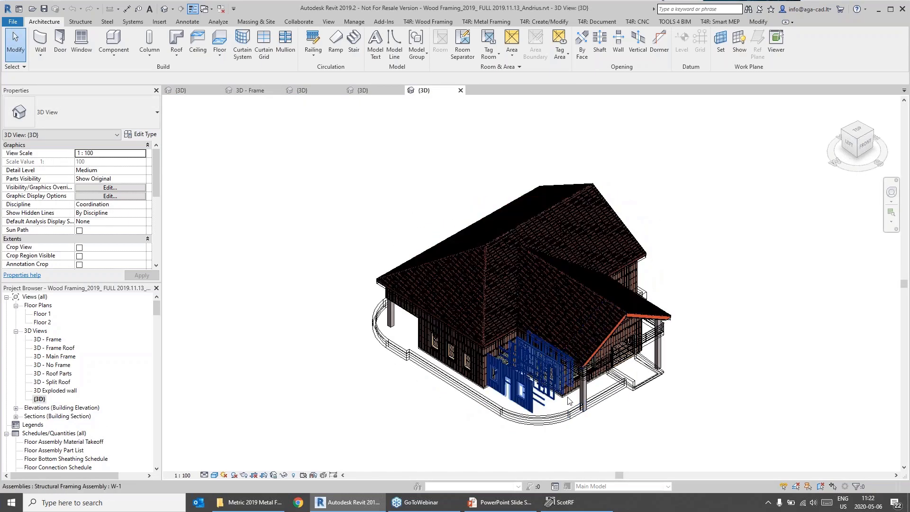
scroll(582, 404, "up", 7)
middle_click_drag(653, 413, 621, 402, "shift")
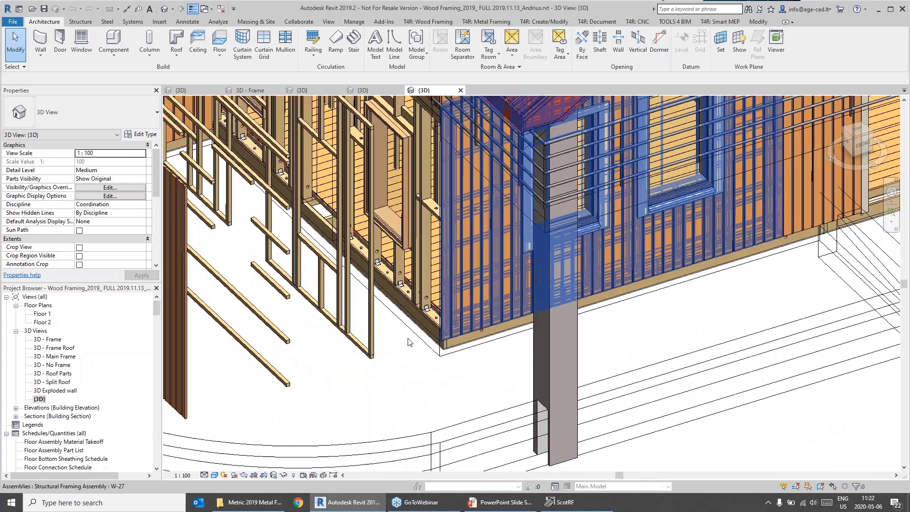
left_click(377, 339)
scroll(377, 339, "down", 5)
middle_click_drag(441, 387, 551, 418, "shift")
scroll(427, 289, "up", 5)
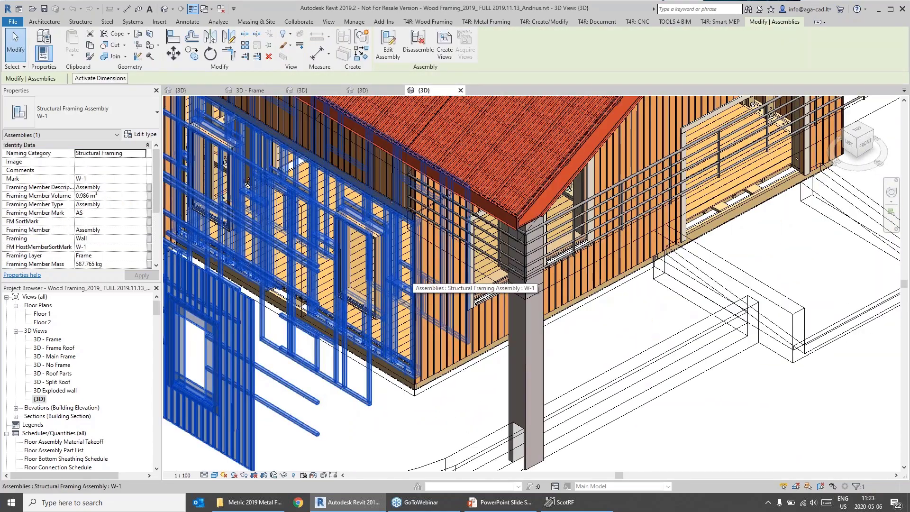
scroll(433, 297, "down", 5)
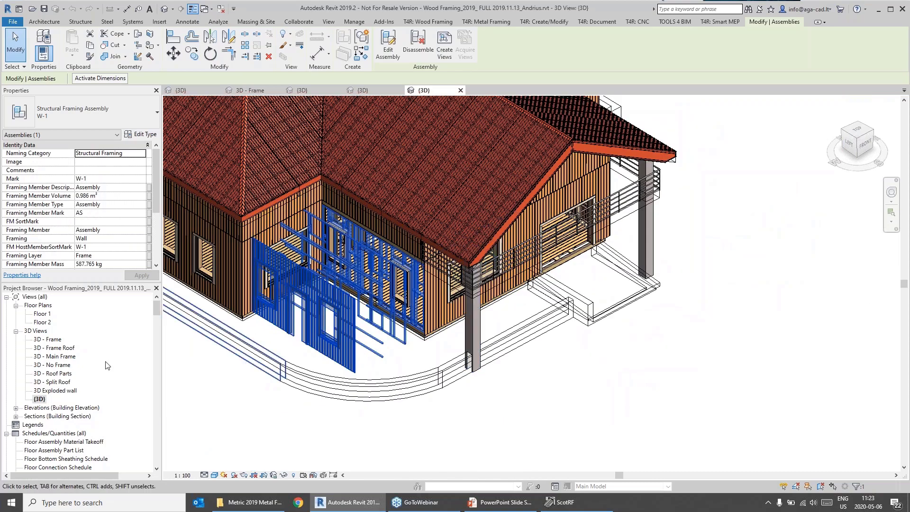
middle_click_drag(493, 209, 623, 312)
middle_click_drag(532, 222, 681, 311)
- Float the Randek SPL728 and Randek CDT4 exporters from the T4R: CNC tools over the 3D view, one beneath the other
left_click(638, 22)
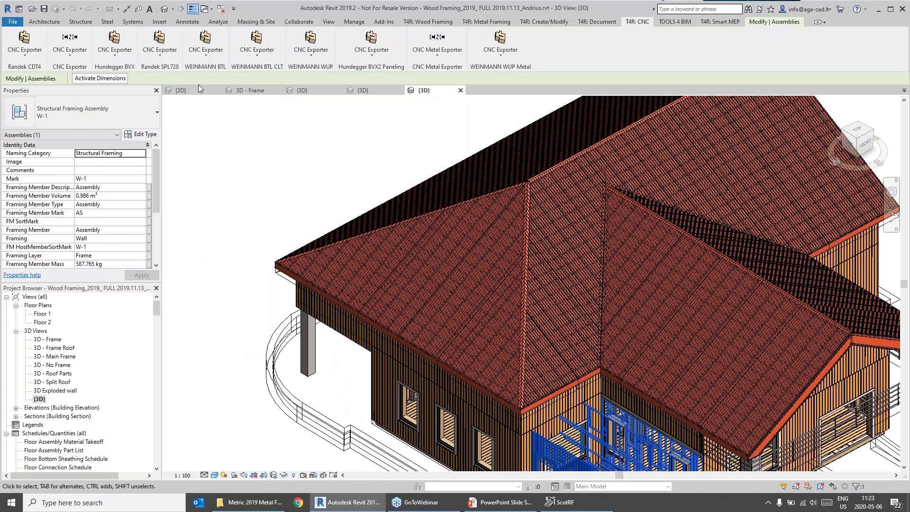
left_click_drag(165, 68, 203, 153)
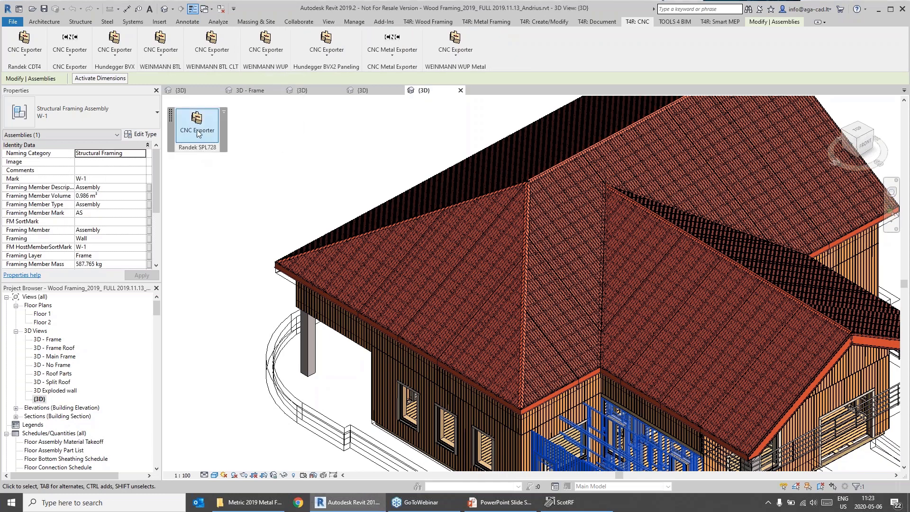
left_click_drag(15, 69, 199, 190)
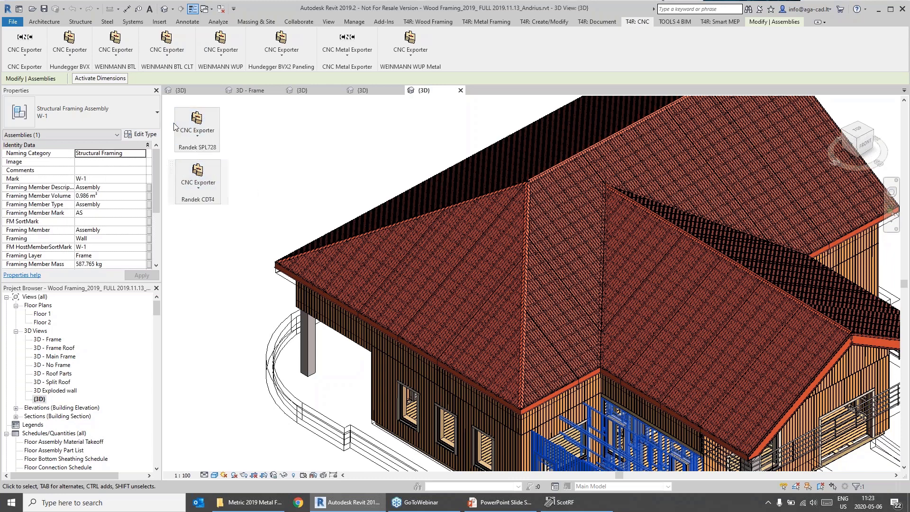
- Float the WEINMANN BTL, Hundegger BVX, Hundegger BVX2 Paneling, WEINMANN WUP and WEINMANN BTL CLT exporters beside the Randek ones
left_click_drag(123, 67, 253, 145)
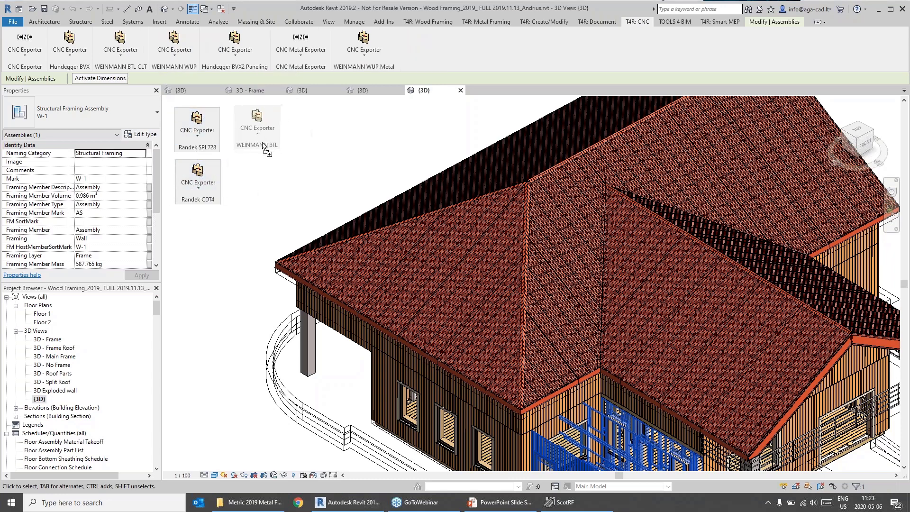
left_click_drag(93, 70, 311, 146)
left_click_drag(203, 69, 402, 150)
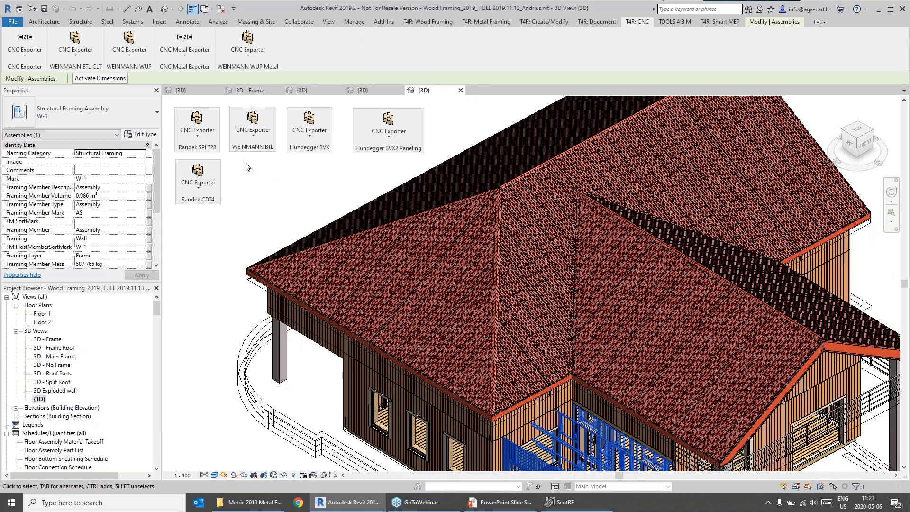
left_click_drag(129, 68, 257, 192)
left_click_drag(87, 74, 389, 194)
middle_click_drag(348, 184, 322, 177)
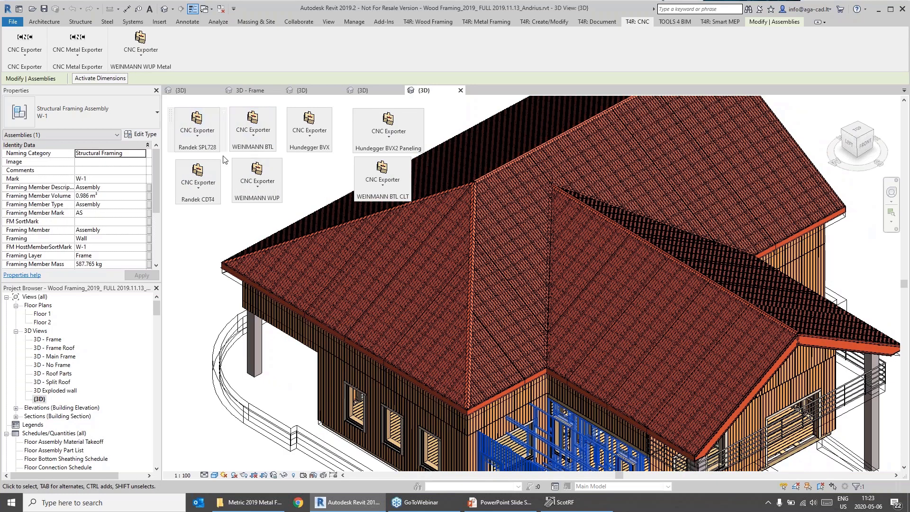
- Open the 3D - Main Frame view, orient it to show the house's wall and roof framing from outside, and clear the selection
left_click(61, 357)
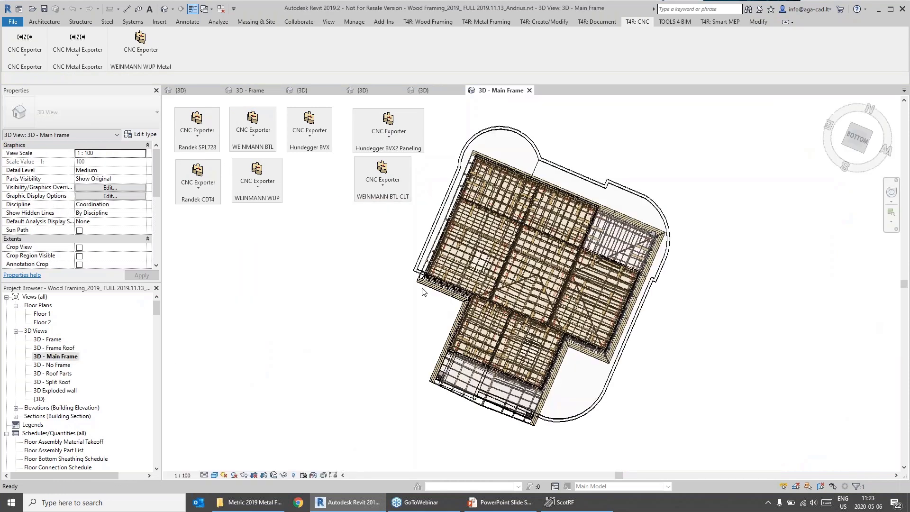
left_click(446, 310)
middle_click_drag(429, 347, 609, 365, "shift")
scroll(507, 281, "up", 4)
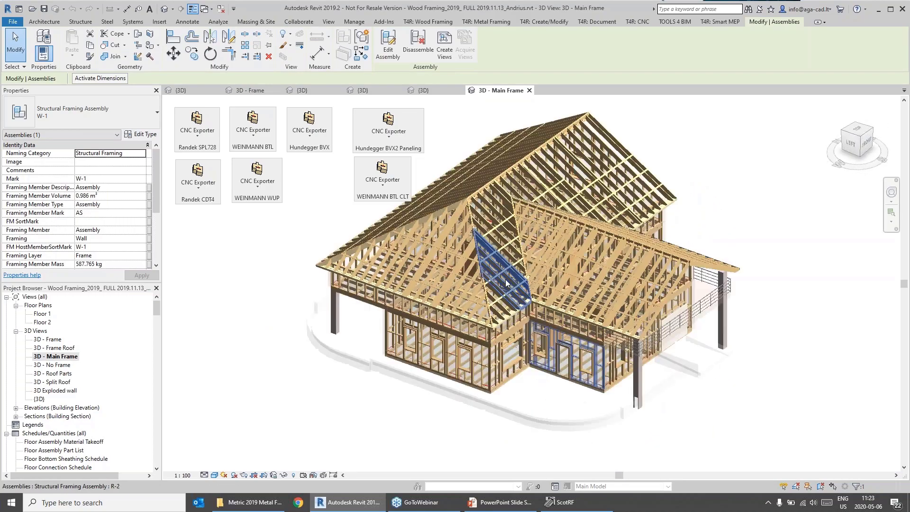
left_click(247, 365)
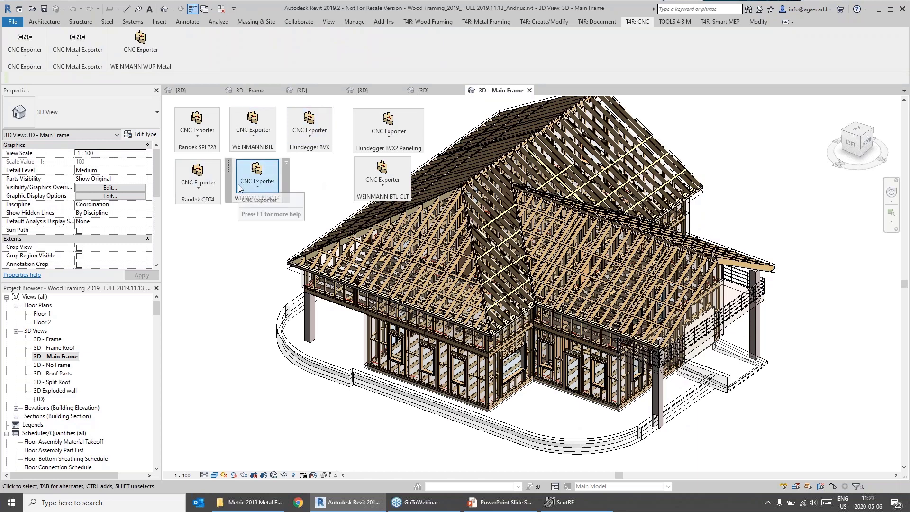
- Export the wall frame with three windows through the Randek SPL728 exporter using Export Configuration for Webinar
left_click(185, 132)
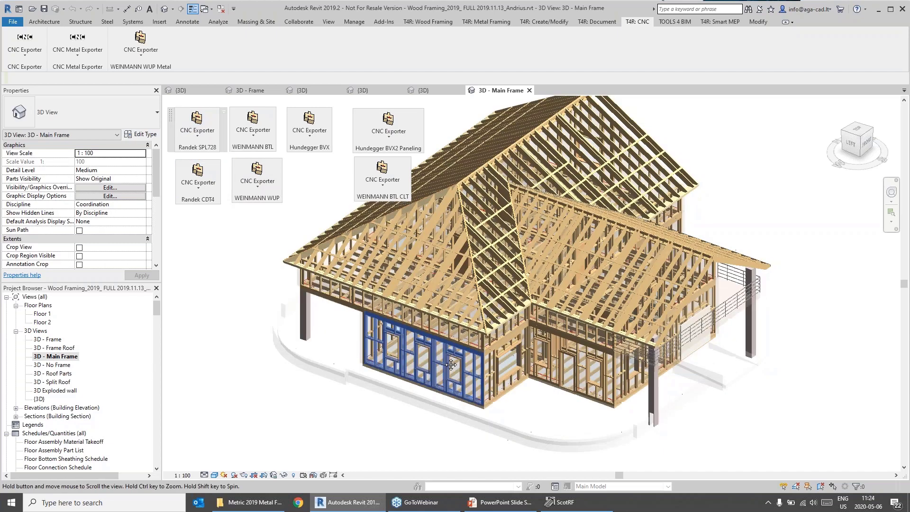
left_click(213, 146)
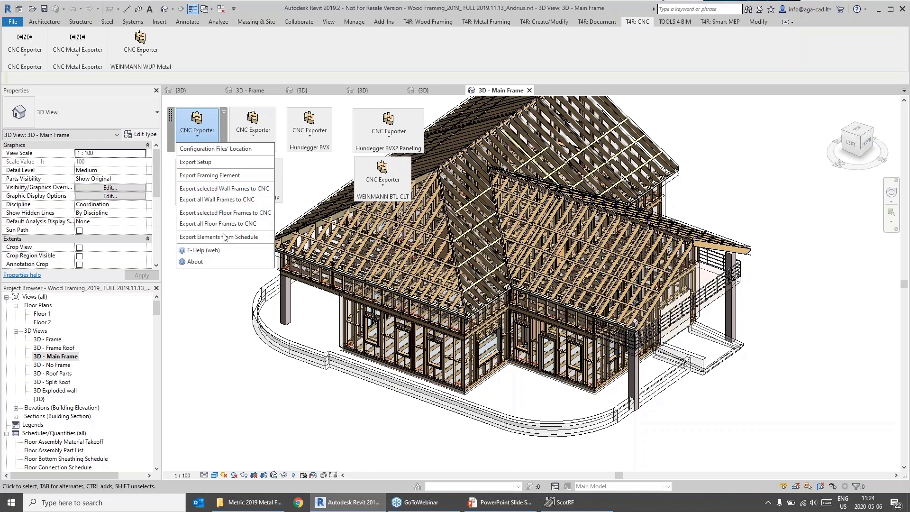
left_click(218, 188)
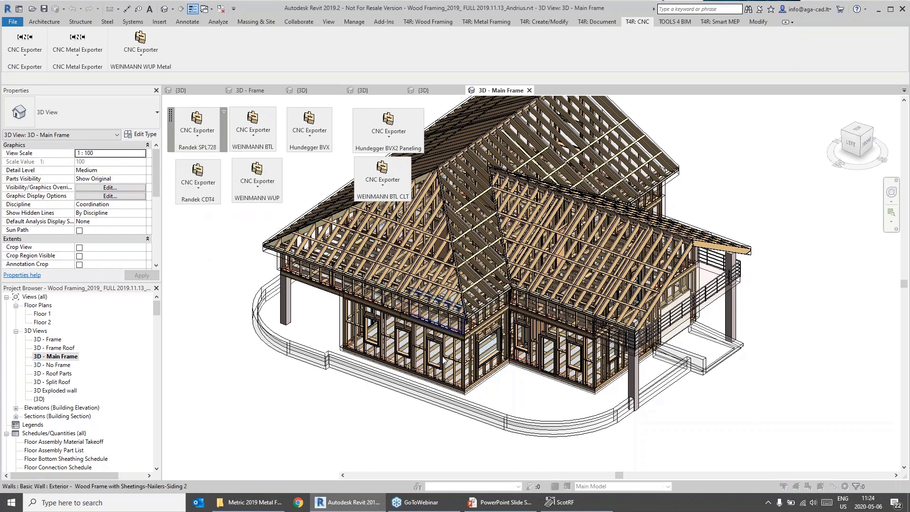
left_click(421, 366)
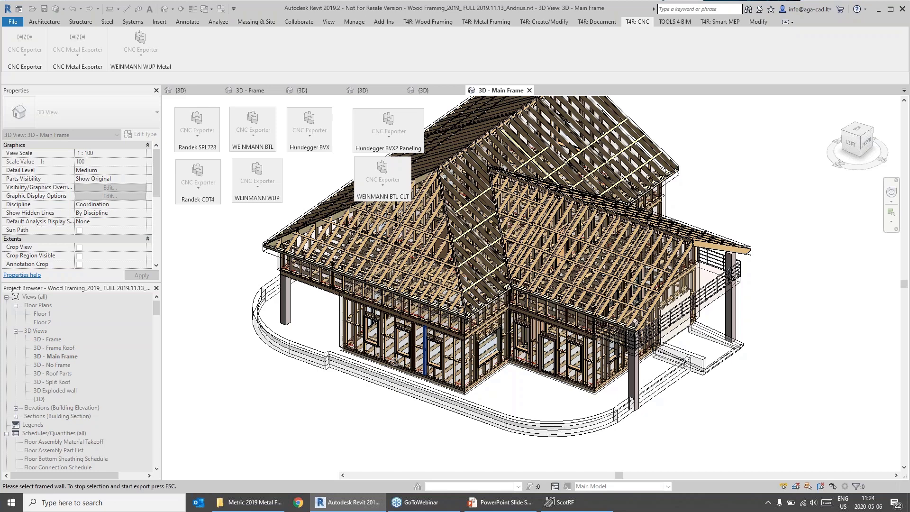
key("Escape")
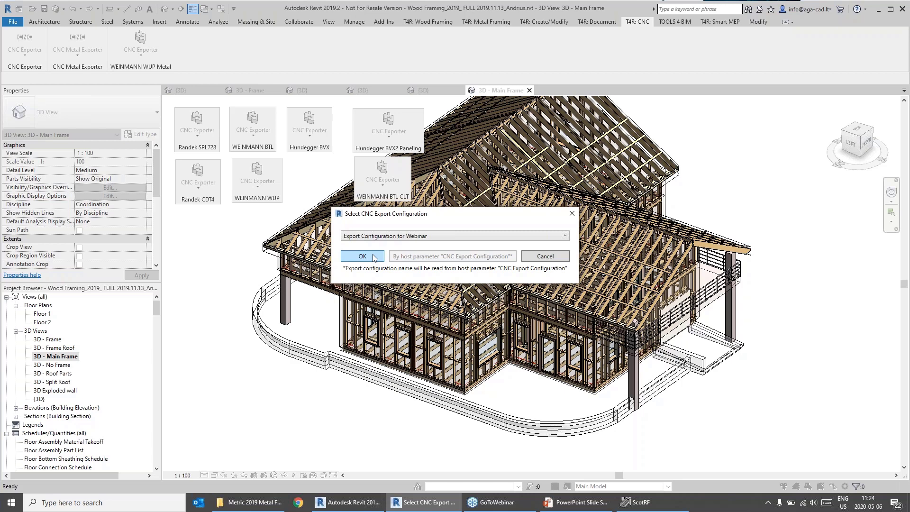
left_click(373, 256)
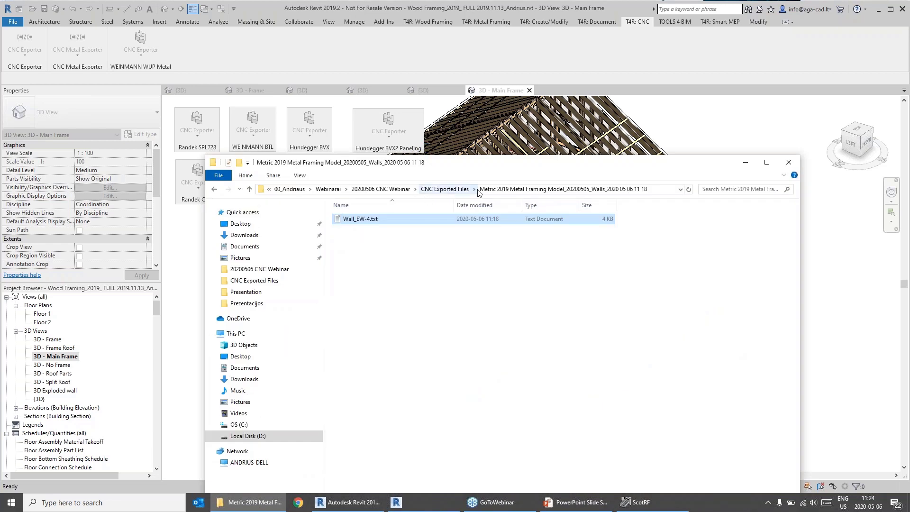
- Go up to the CNC Exported Files folder, move its window clear of the exported files report, and close the report
left_click(445, 190)
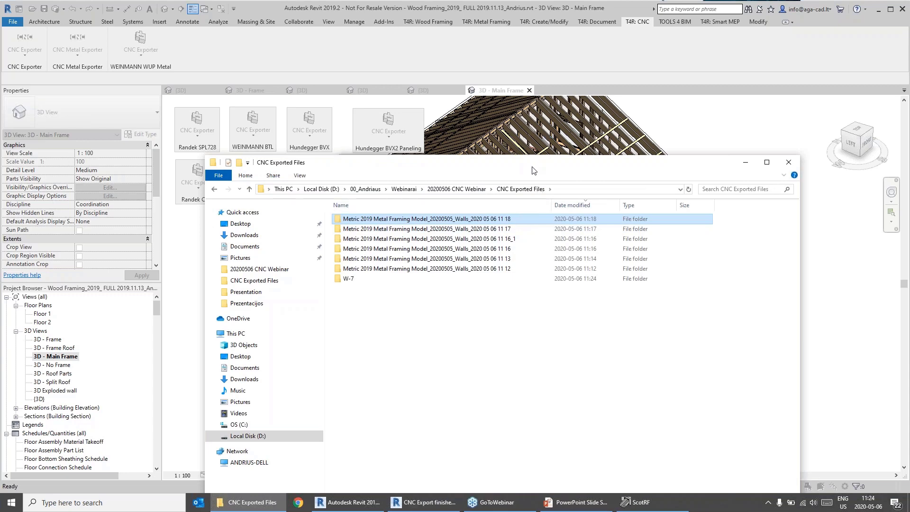
left_click_drag(535, 158, 538, 361)
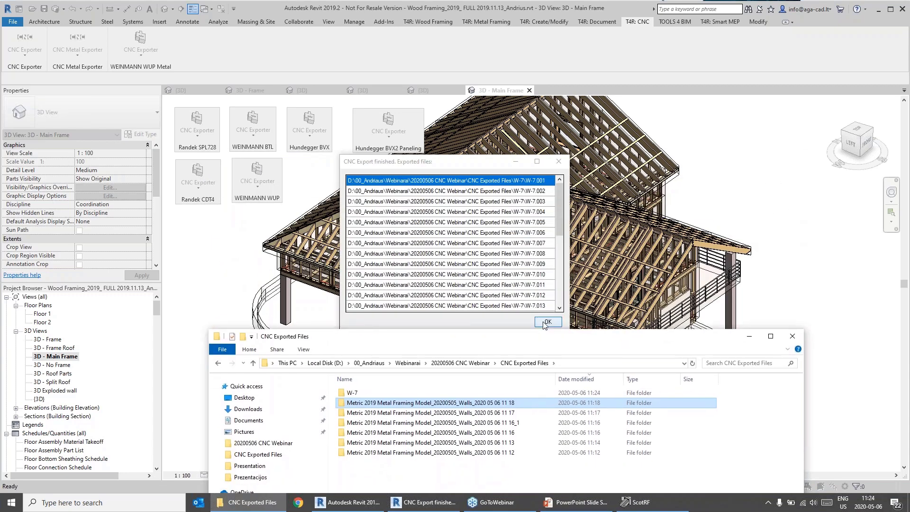
left_click(549, 322)
- Select the exported wall assembly in the model to check its Mark, and open the matching W-7 folder in CNC Exported Files
left_click(368, 359)
left_click(364, 398)
left_click(359, 311)
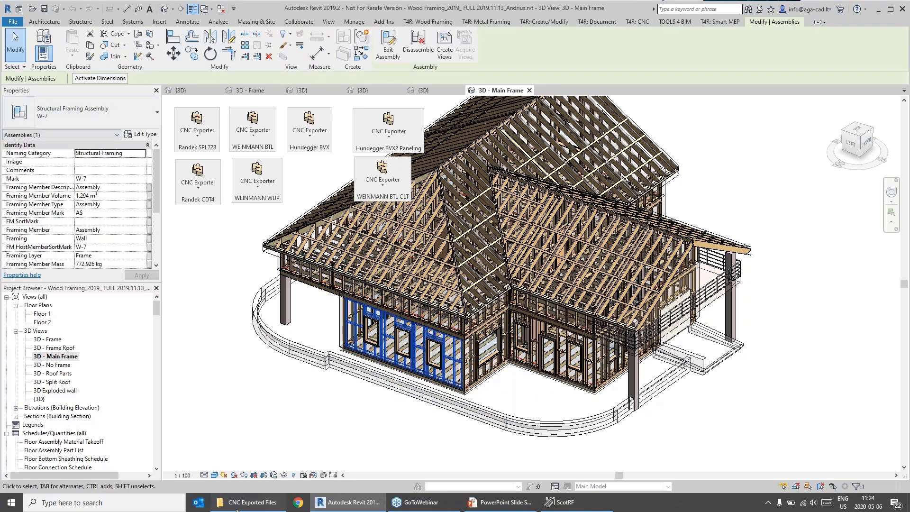
left_click(247, 502)
left_click_drag(453, 330, 483, 167)
double_click(382, 231)
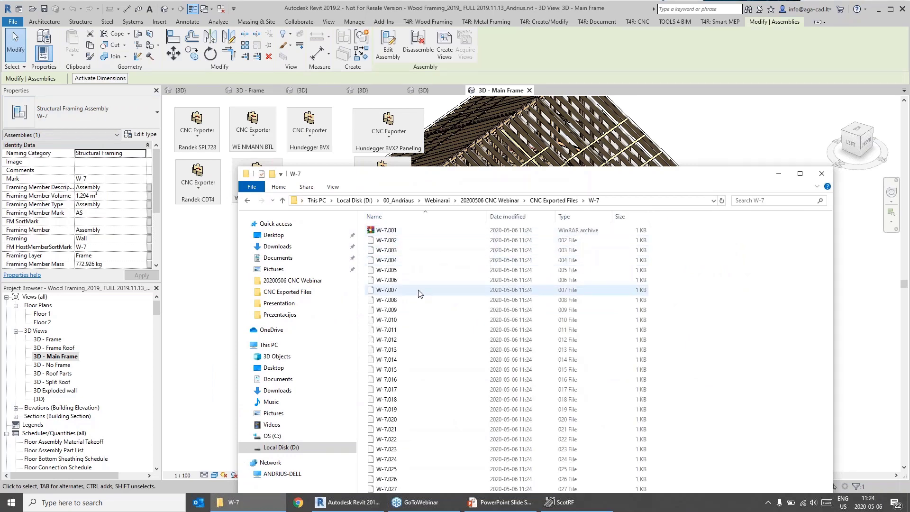
- Open file W-7.003 in Notepad++, examine its header and the piece's length, width and height, and close it
right_click(390, 251)
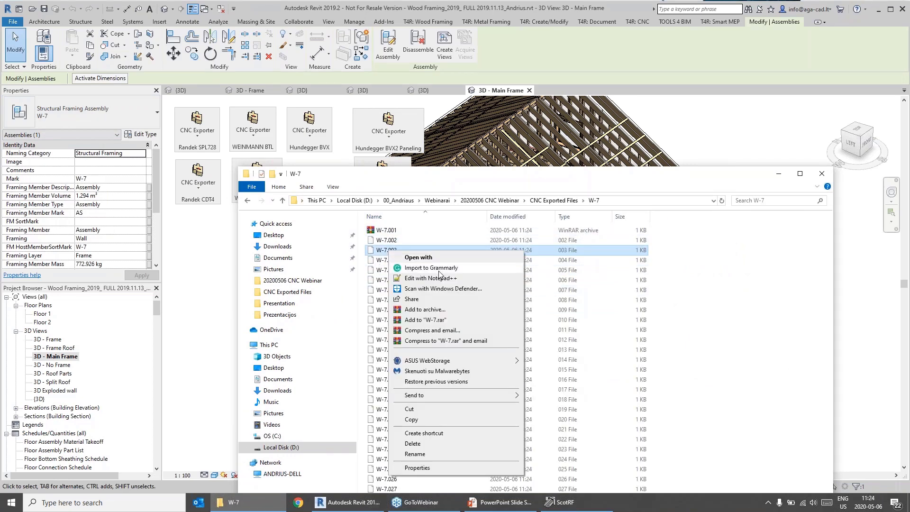
left_click(434, 279)
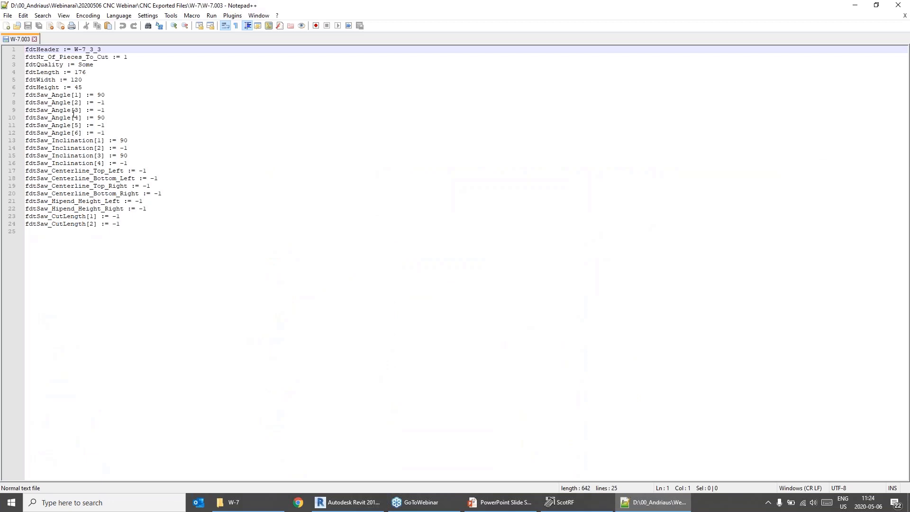
left_click_drag(101, 49, 74, 80)
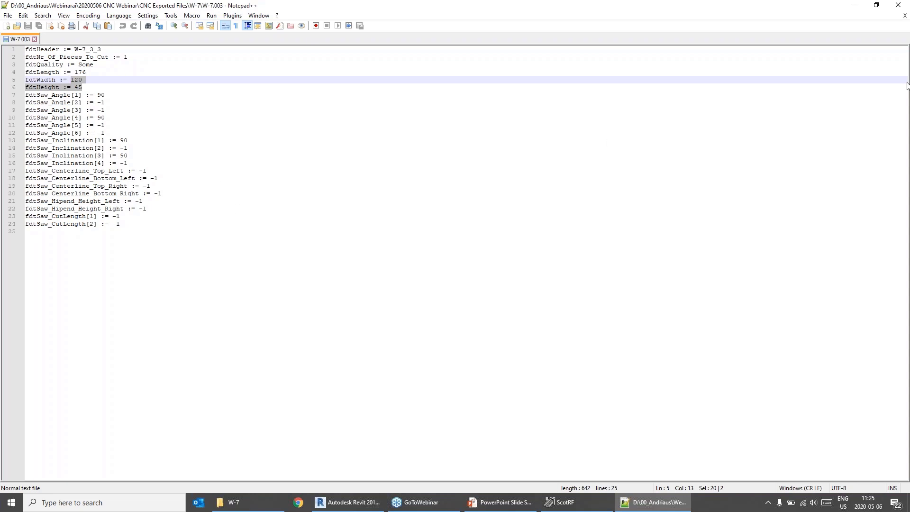
left_click(899, 6)
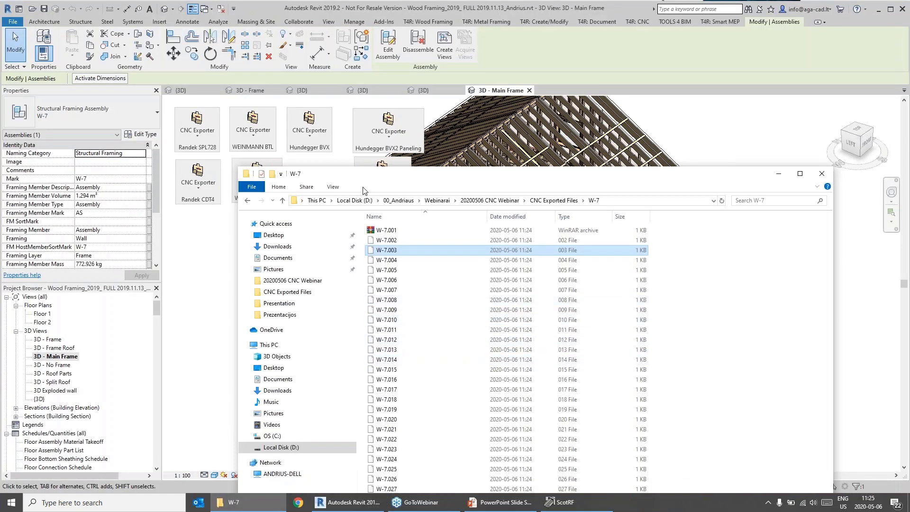
- Return to the Revit framing model and review the Common Settings and Export Settings in the WEINMANN BTL exporter's Export Setup
left_click(204, 280)
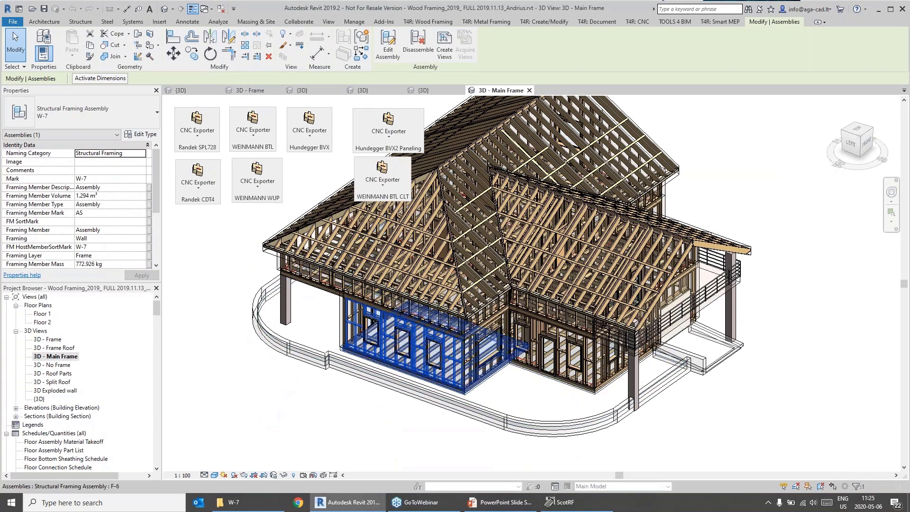
left_click(543, 401)
scroll(566, 351, "up", 4)
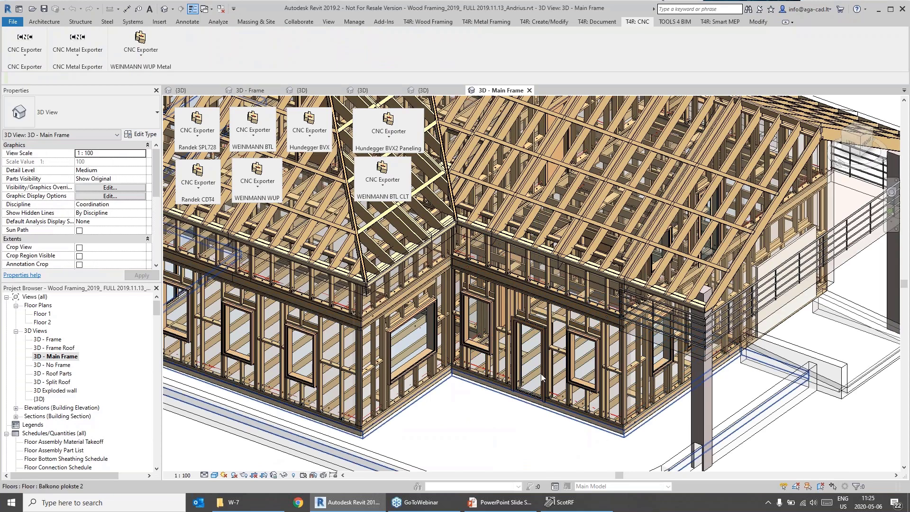
left_click(252, 135)
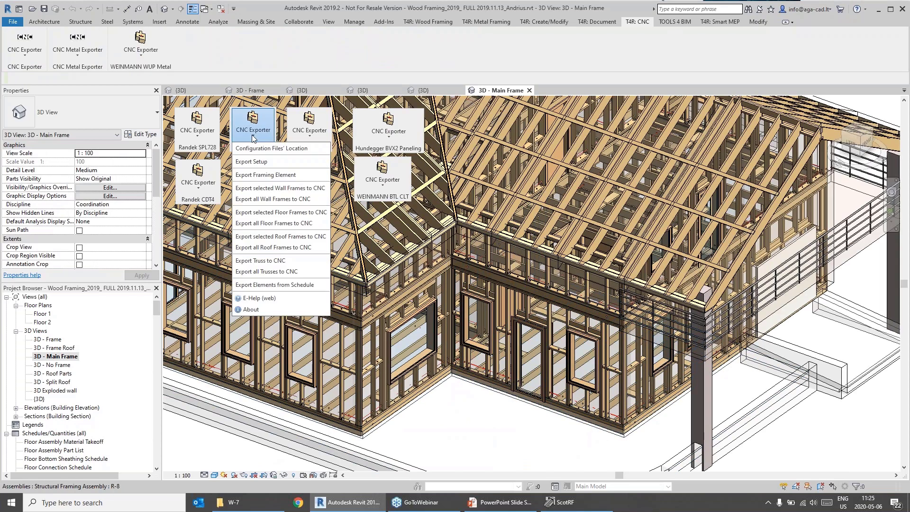
left_click(254, 164)
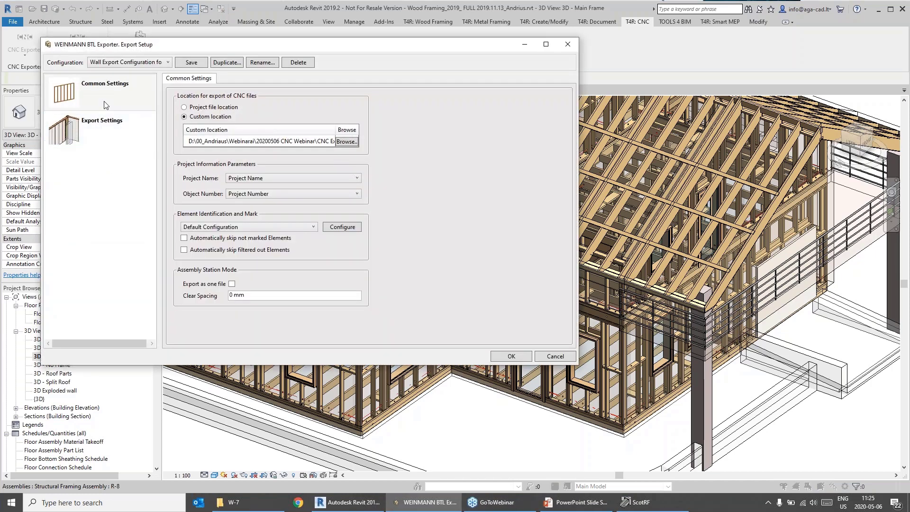
left_click(76, 126)
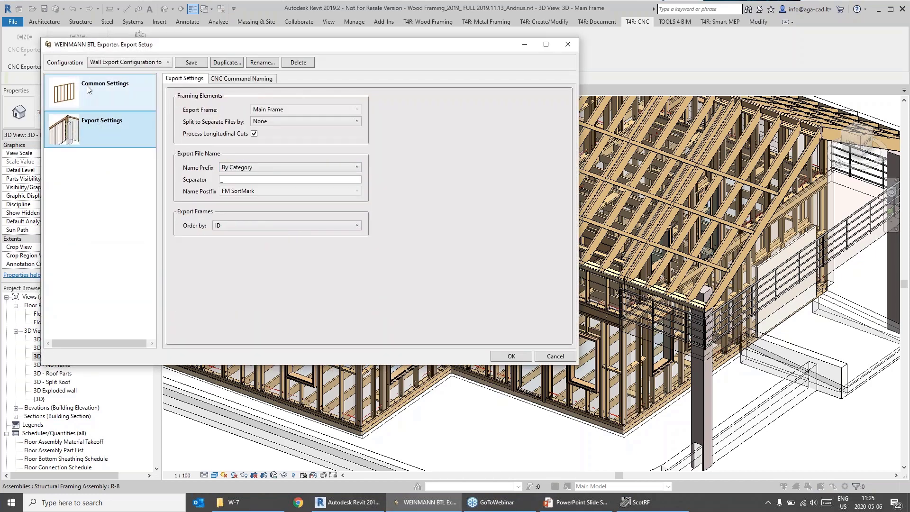
left_click(87, 85)
left_click(82, 125)
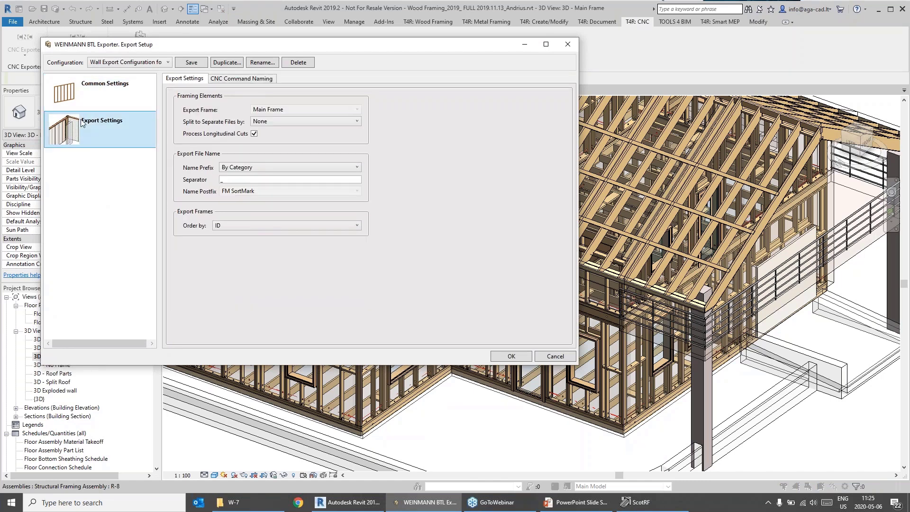
- Review the Plates/Rim Joists/Girders identification and Mark parameters in the Default Configuration's Advanced Setup, and close both setup dialogs
left_click(80, 105)
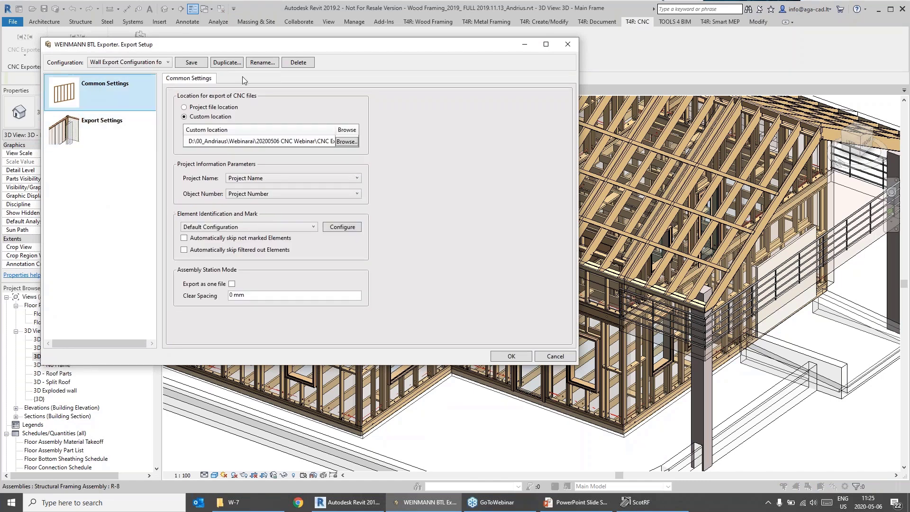
left_click(342, 227)
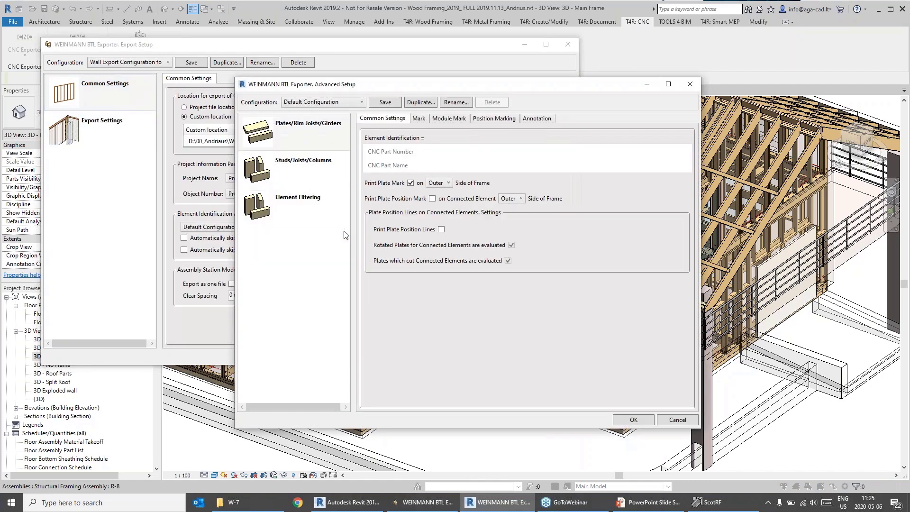
left_click(418, 120)
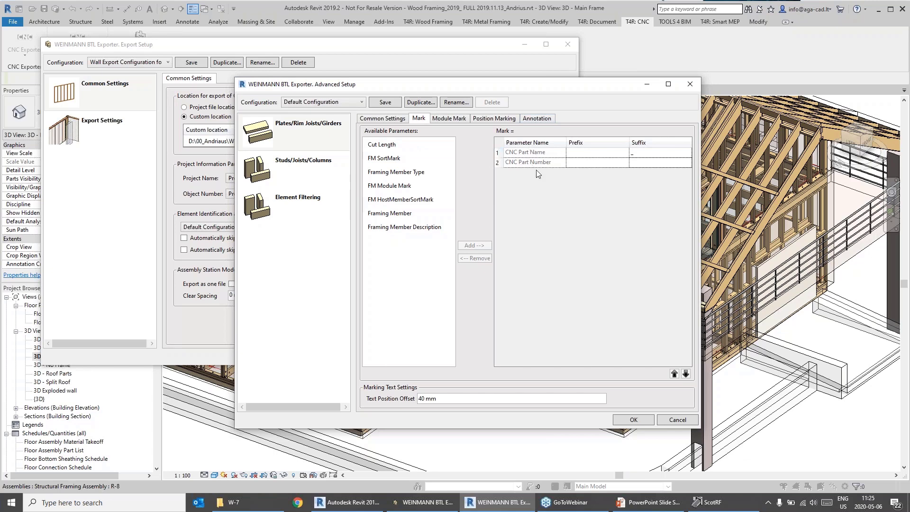
left_click(690, 85)
left_click(567, 45)
- Export the selected wall frame with the door opening through the WEINMANN BTL exporter, using Wall Export Configuration for Webinar
middle_click_drag(520, 294, 483, 283)
left_click(247, 130)
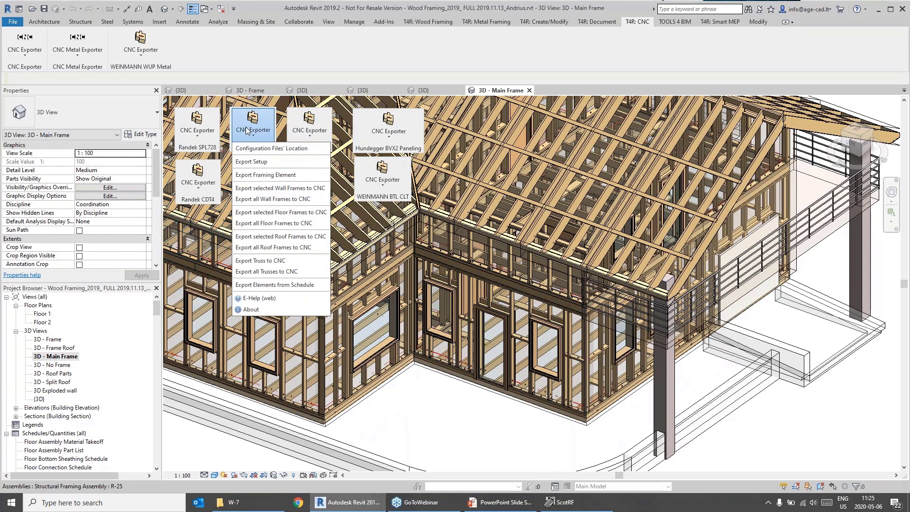
left_click(265, 188)
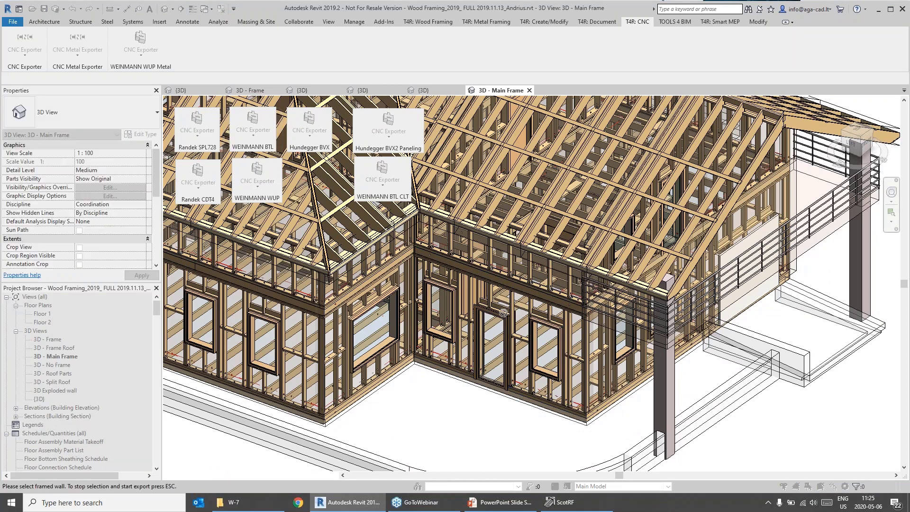
key("Escape")
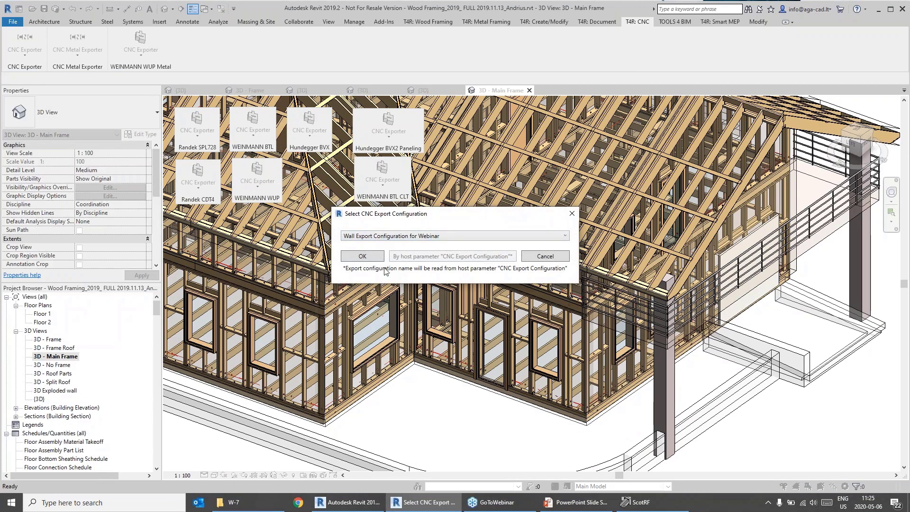
left_click(363, 256)
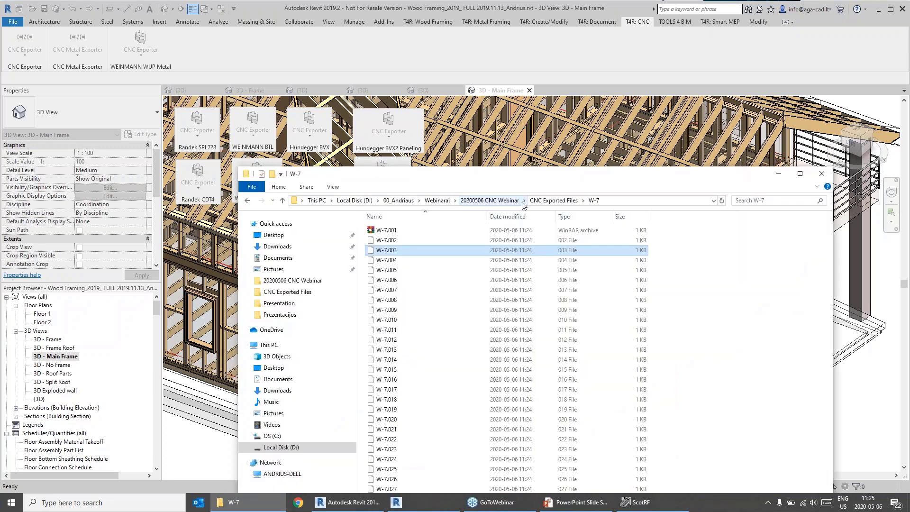
- Go up to the CNC Exported Files folder and open W-1.btl in Btl-viewer to view the whole wall frame
left_click(554, 200)
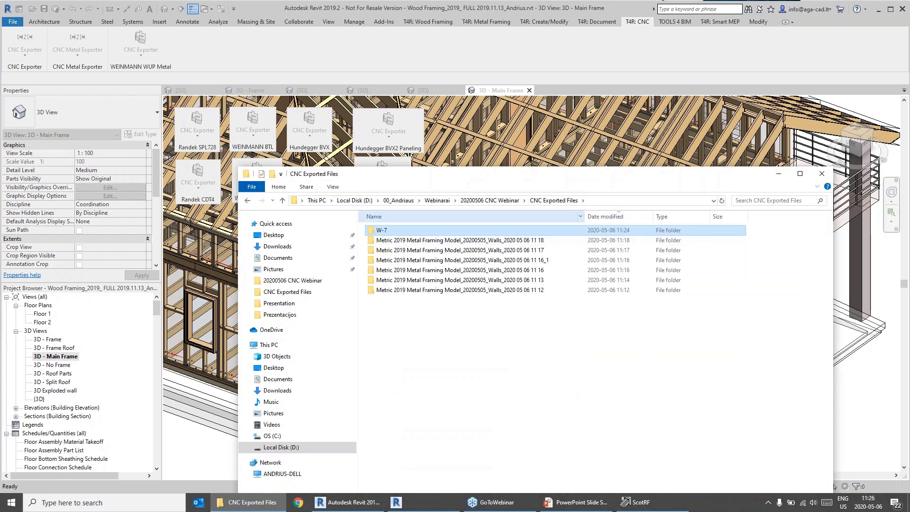
left_click_drag(441, 175, 444, 155)
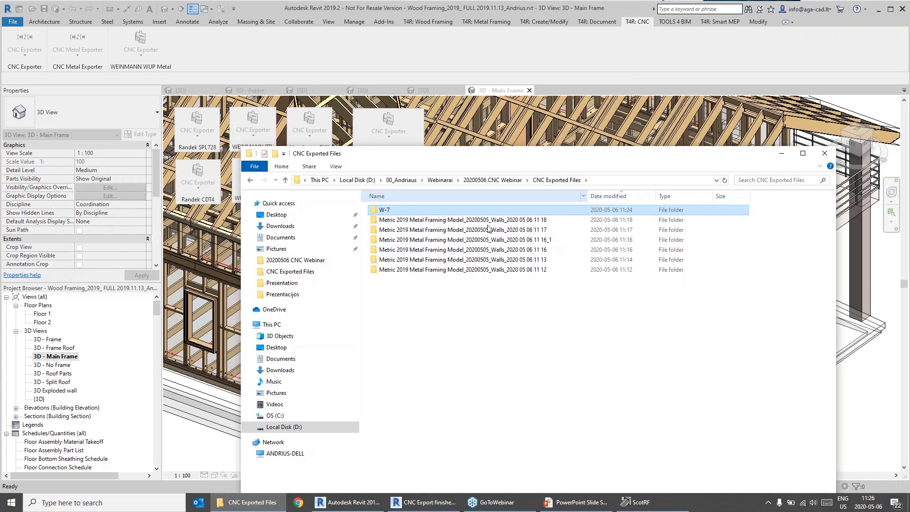
left_click(389, 211)
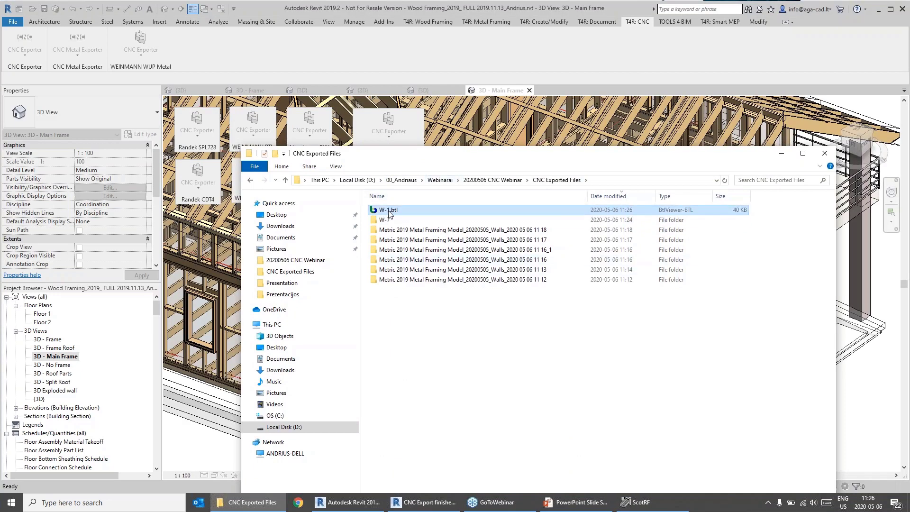
double_click(389, 211)
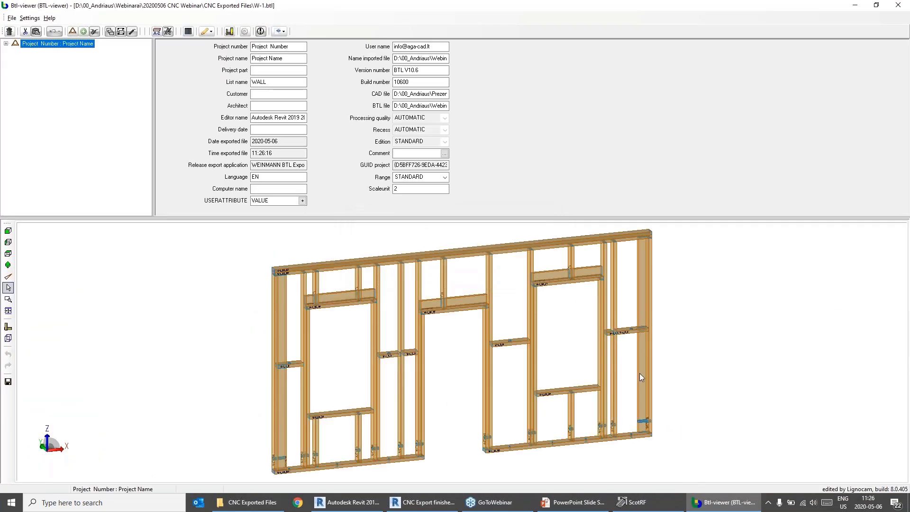
middle_click_drag(685, 367, 629, 372)
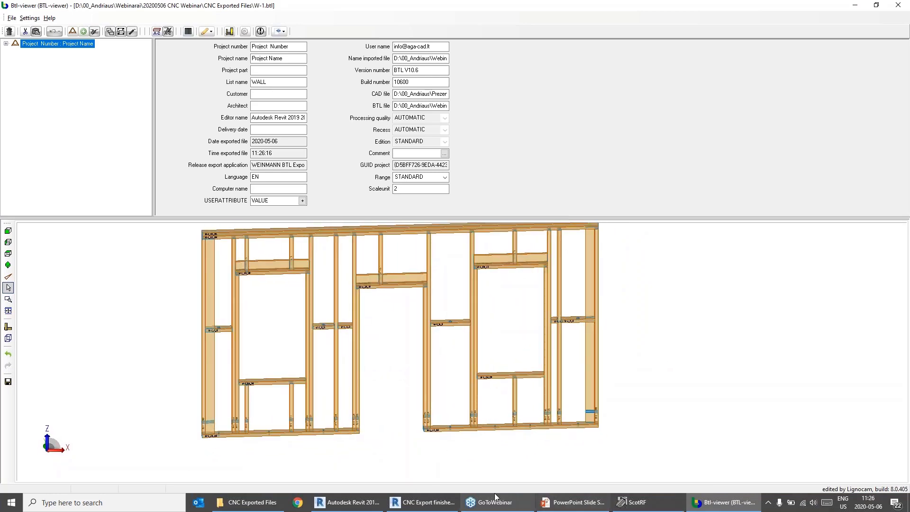
- Examine the printed marks on the W-1 frame members in Btl-viewer and isolate part 12, W-1_11, above the door opening
left_click(370, 504)
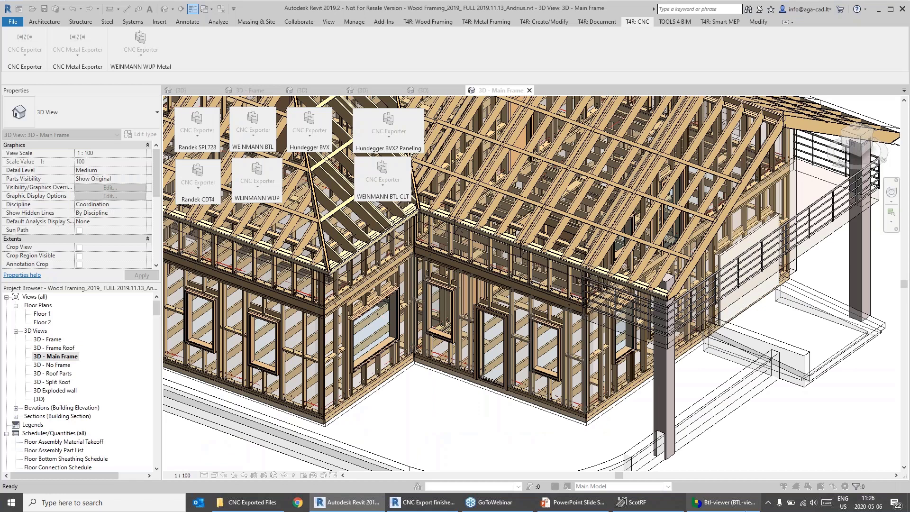
left_click(725, 502)
scroll(414, 290, "down", 2)
scroll(411, 272, "up", 6)
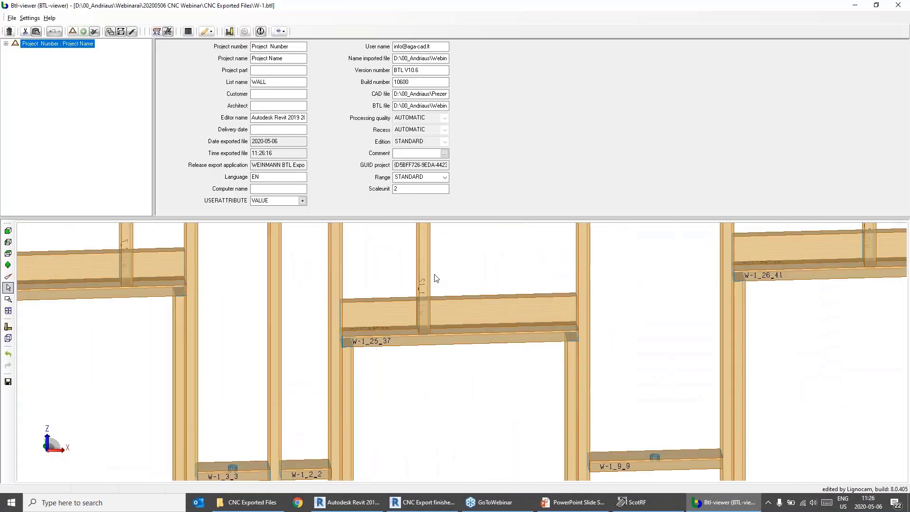
scroll(423, 265, "down", 4)
mouse_move(422, 266)
middle_mouse_down()
mouse_move(397, 294)
mouse_move(428, 265)
middle_mouse_up()
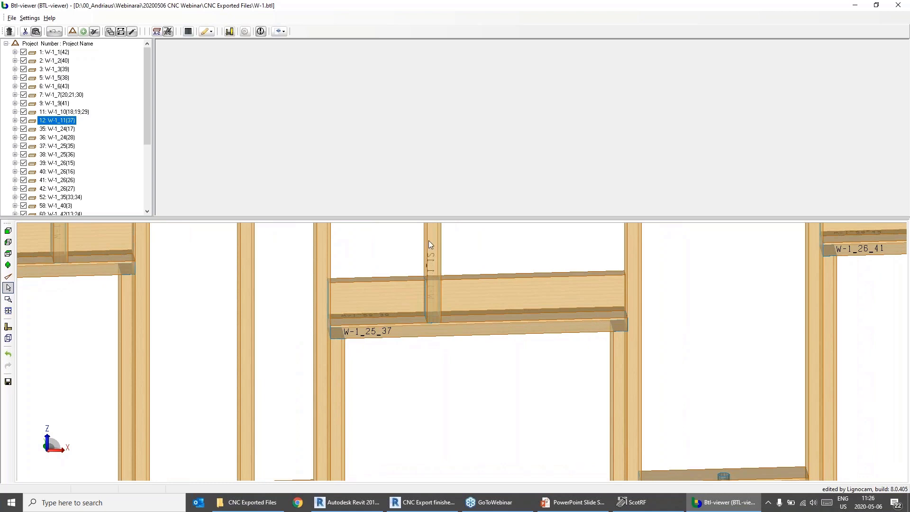
double_click(70, 122)
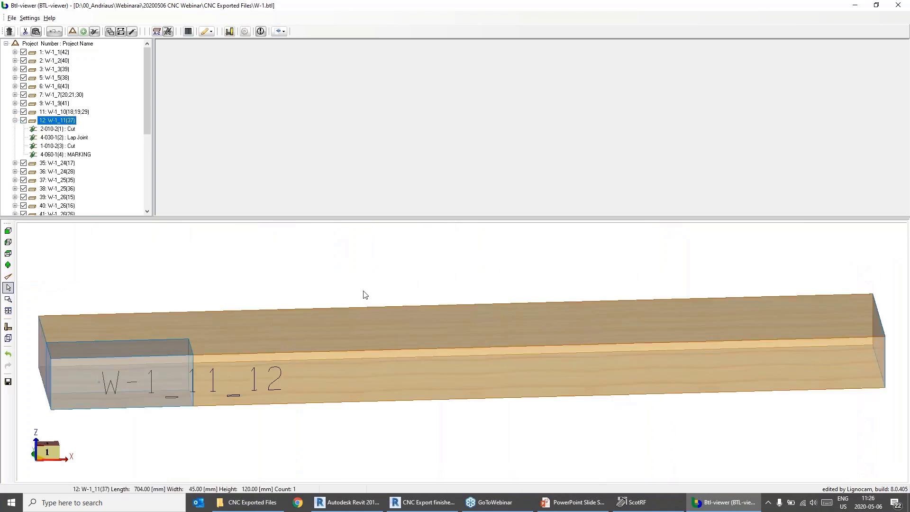
scroll(370, 294, "down", 2)
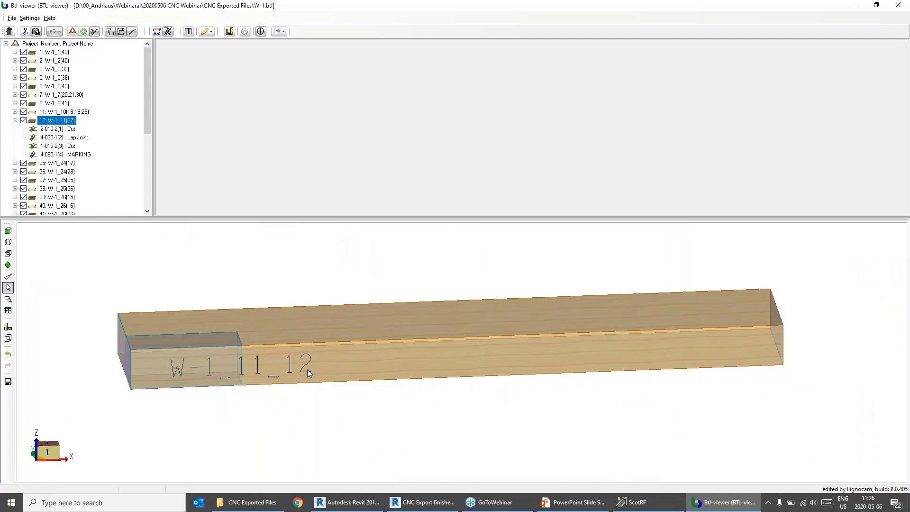
- Switch to Revit, close the exported files report, and select the short stud above the door to check its CNC Part Number and Name
left_click(349, 502)
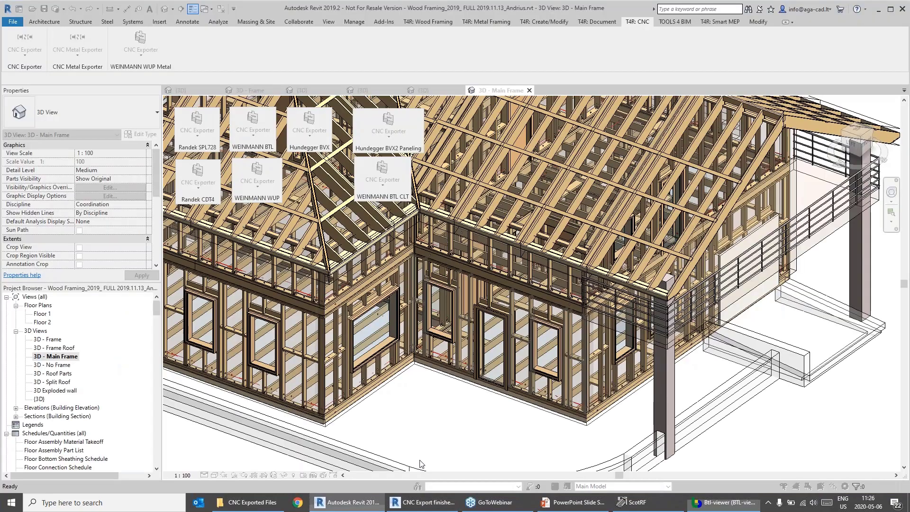
left_click(427, 502)
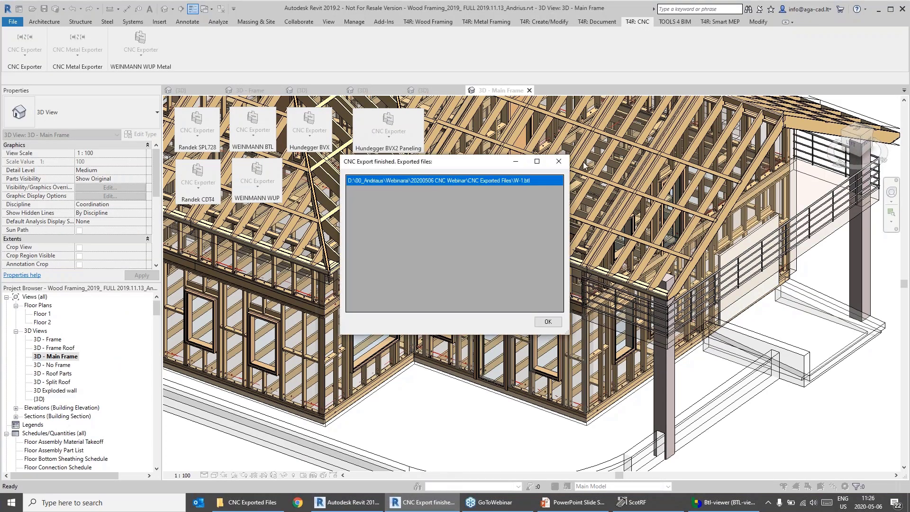
left_click(570, 156)
scroll(495, 276, "up", 5)
scroll(495, 276, "up", 3)
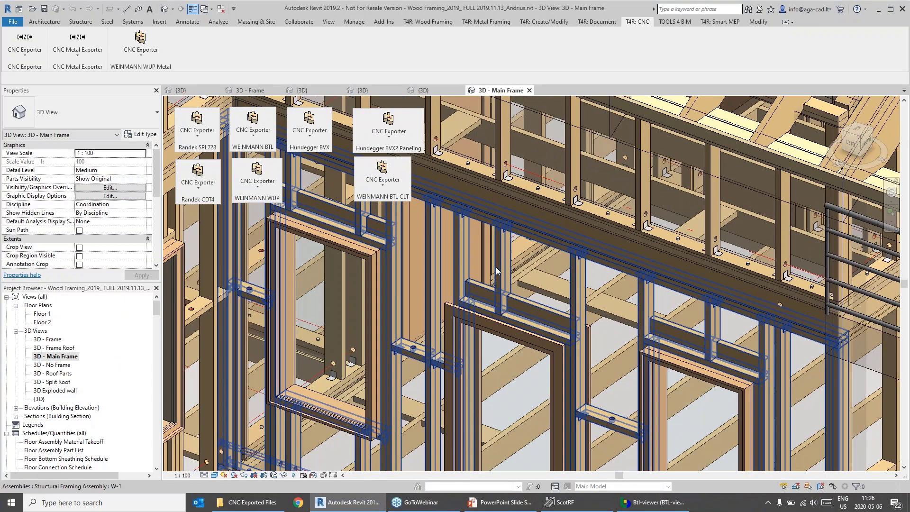
left_click(500, 275)
scroll(97, 207, "down", 5)
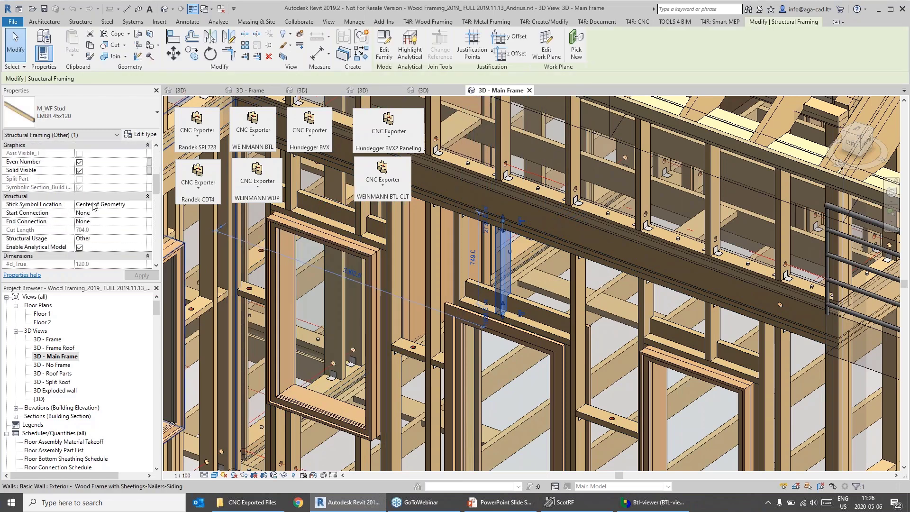
scroll(97, 207, "up", 2)
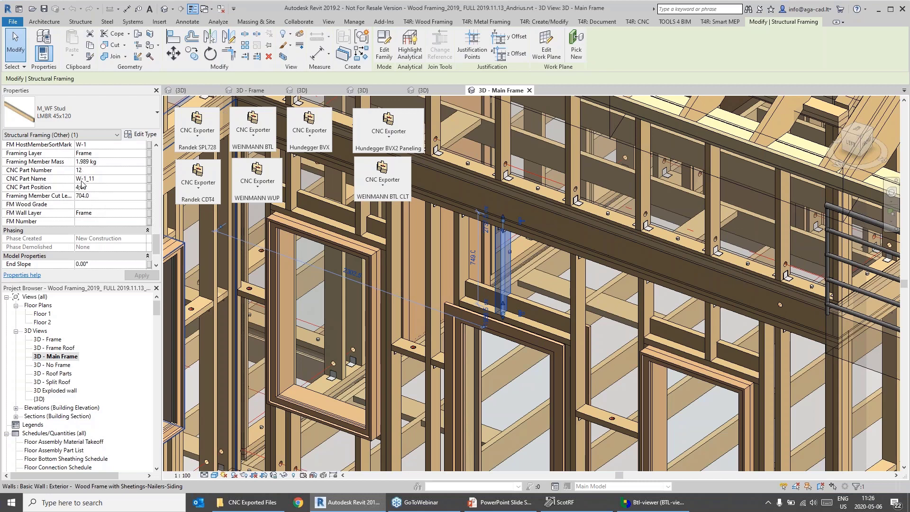
- Return to Btl-viewer and examine the two Cut operations of part W-1_11 from different angles
left_click(653, 503)
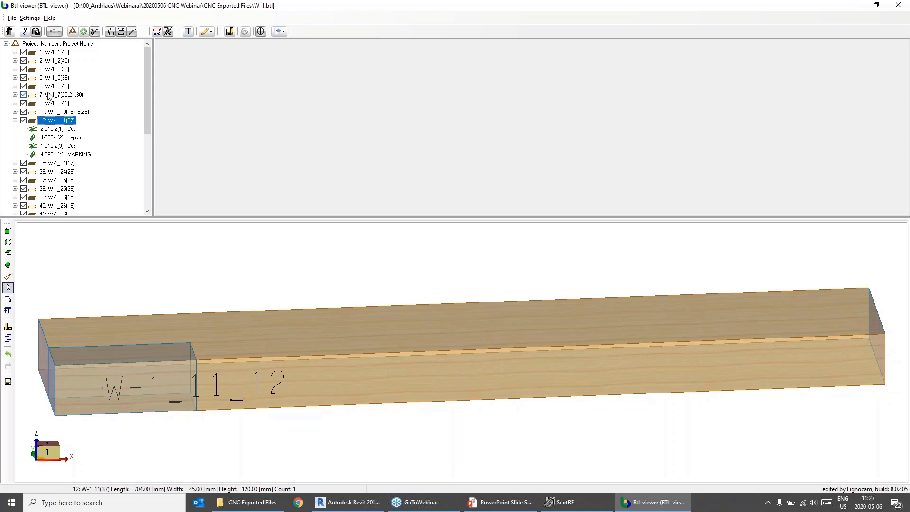
left_click(70, 130)
scroll(406, 355, "down", 3)
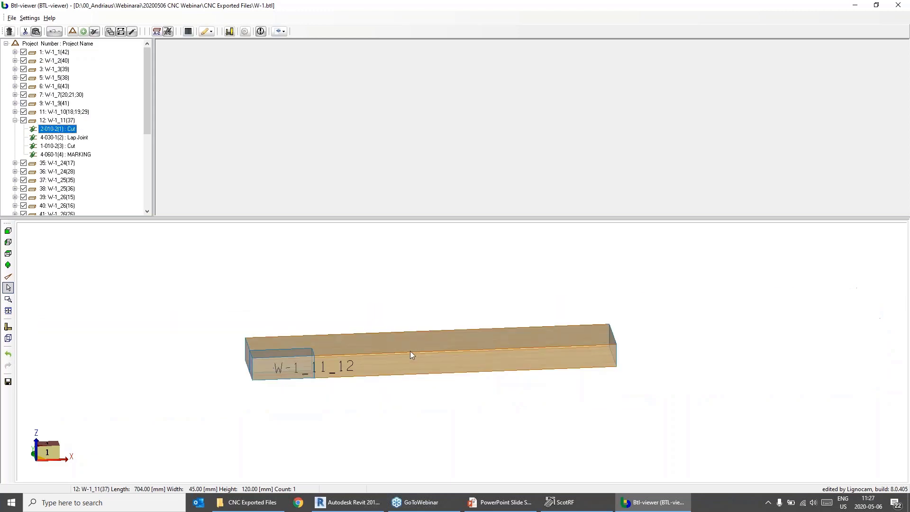
left_click(68, 147)
left_click(70, 130)
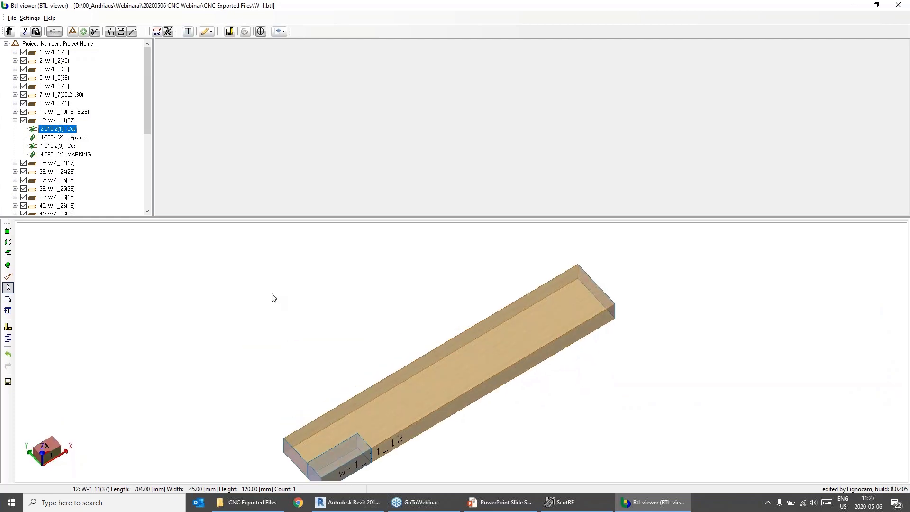
- Look through the operations listed under member W-1_11 and member W-1_9 in the W-1.btl project tree
left_click(58, 122)
left_click(57, 129)
left_click(56, 137)
double_click(53, 103)
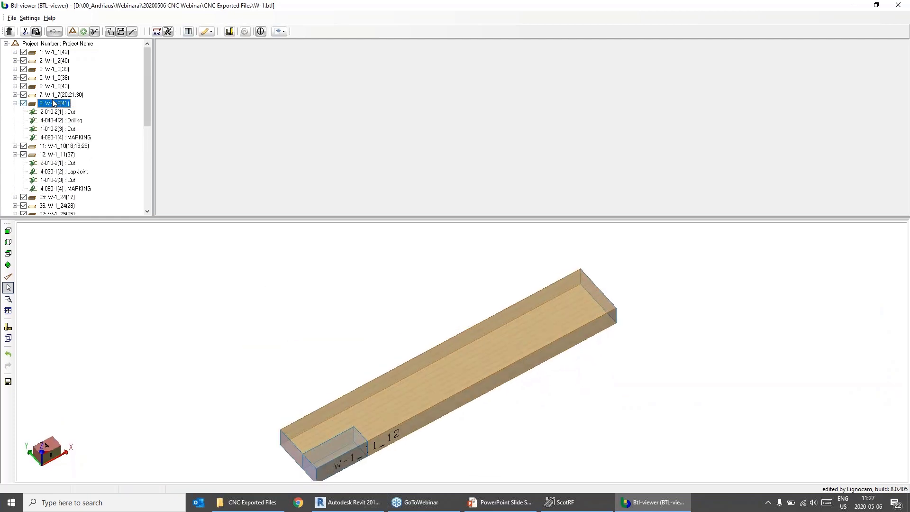
double_click(47, 107)
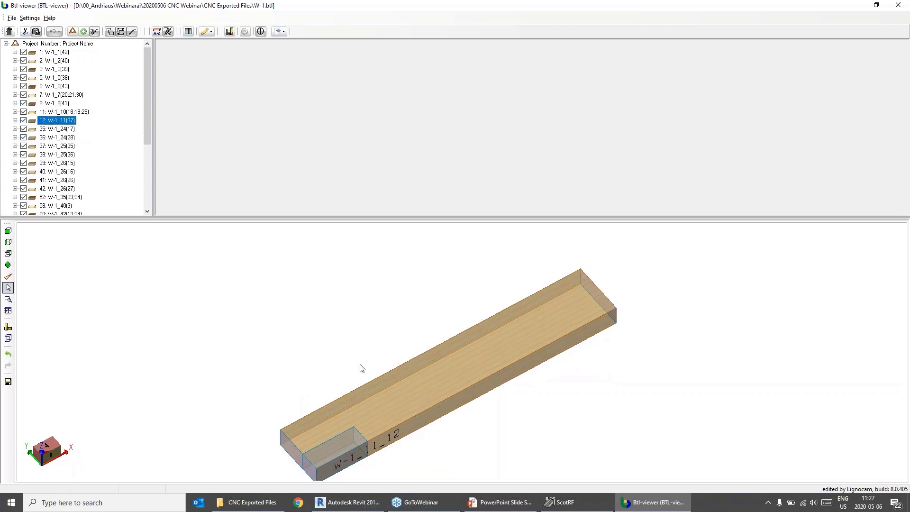
- Collapse and re-expand the project tree, list the operations of member W-1_1, and reselect member W-1_11 in the model
scroll(346, 349, "down", 1)
scroll(346, 348, "up", 1)
double_click(55, 44)
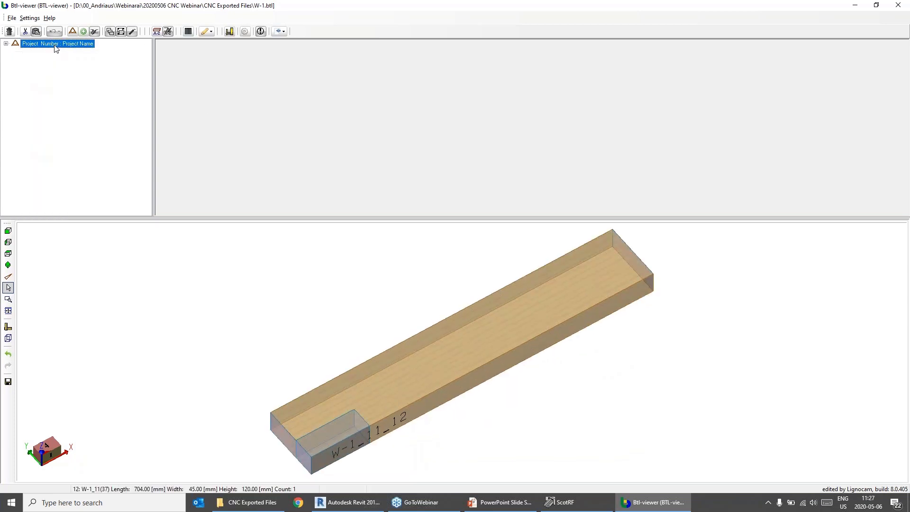
double_click(54, 44)
double_click(52, 52)
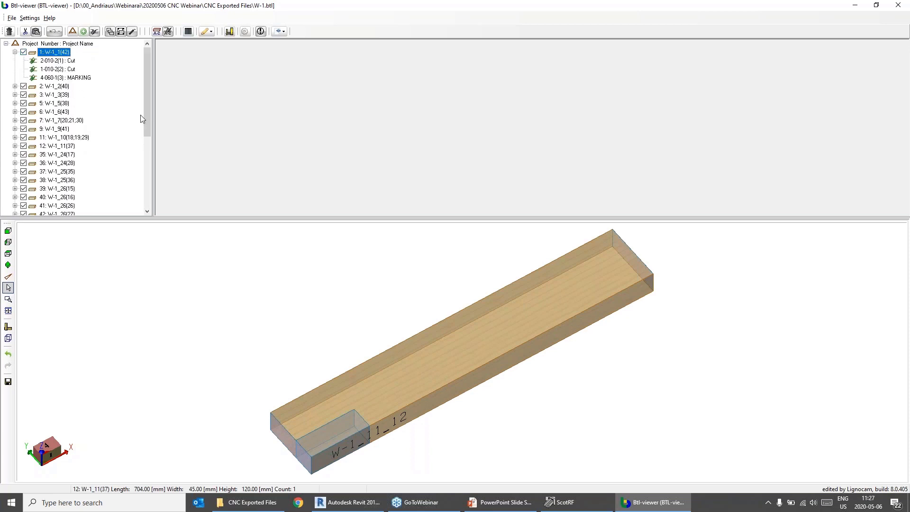
left_click(396, 349)
scroll(396, 349, "up", 1)
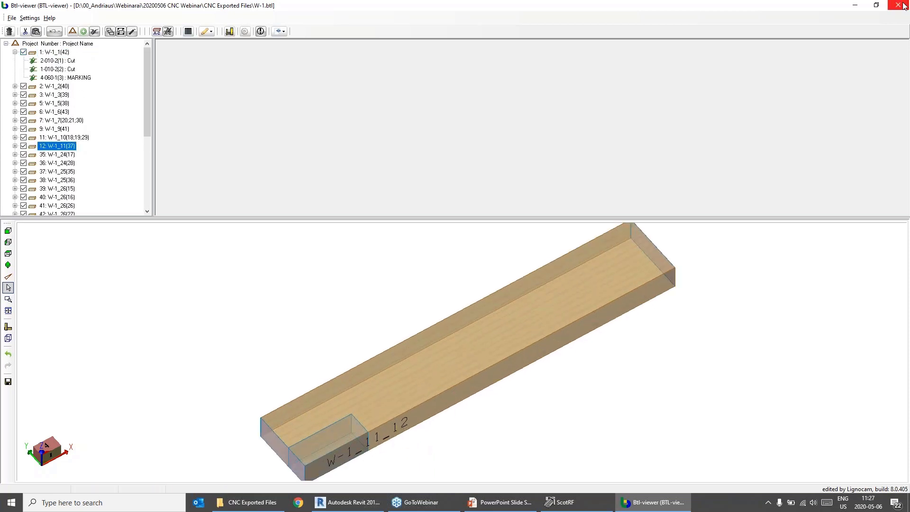
- Close the viewer, reopen W-1.btl from the CNC Exported Files folder, and isolate the short stud W-1_11
left_click(899, 6)
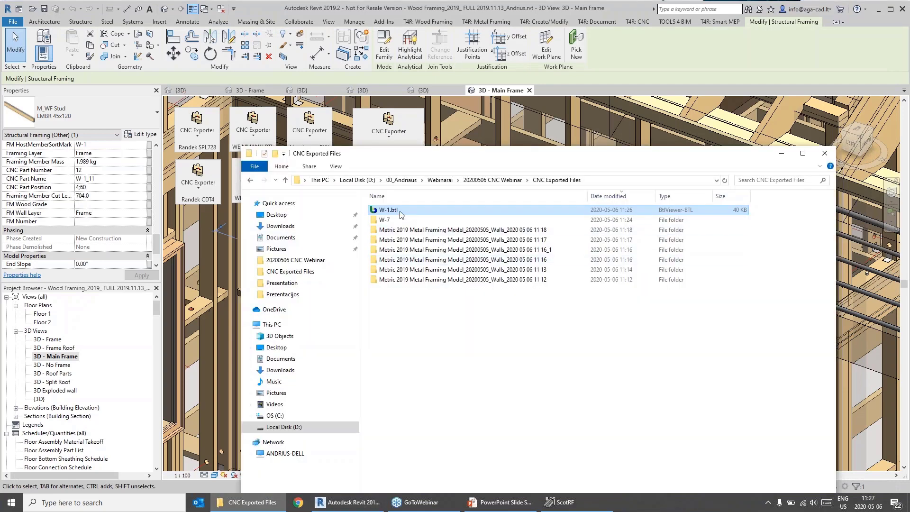
double_click(400, 210)
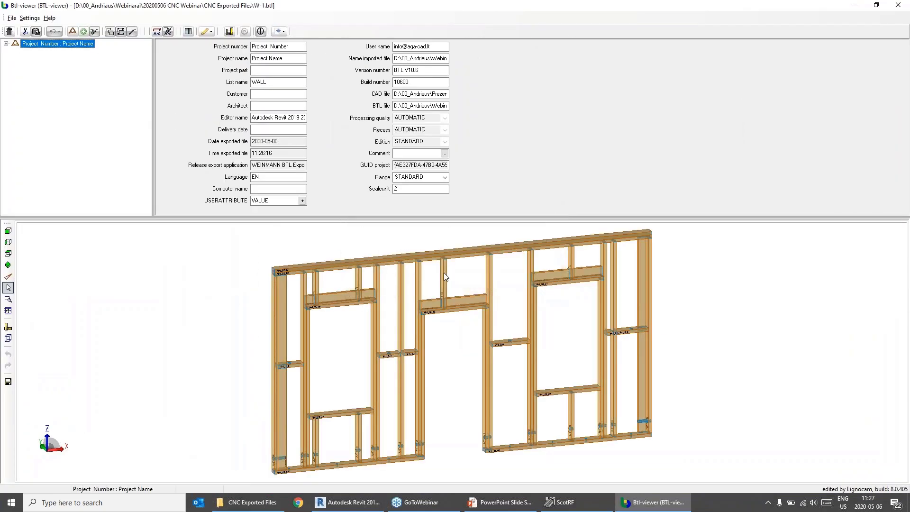
double_click(445, 271)
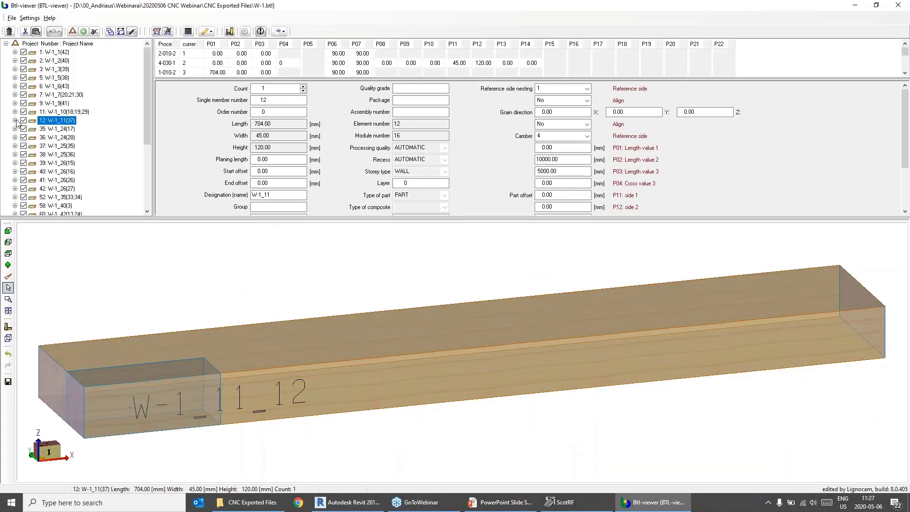
- List the operations of member W-1_11 and examine its element-begin cut and lap joint parameters
left_click(15, 120)
left_click(52, 129)
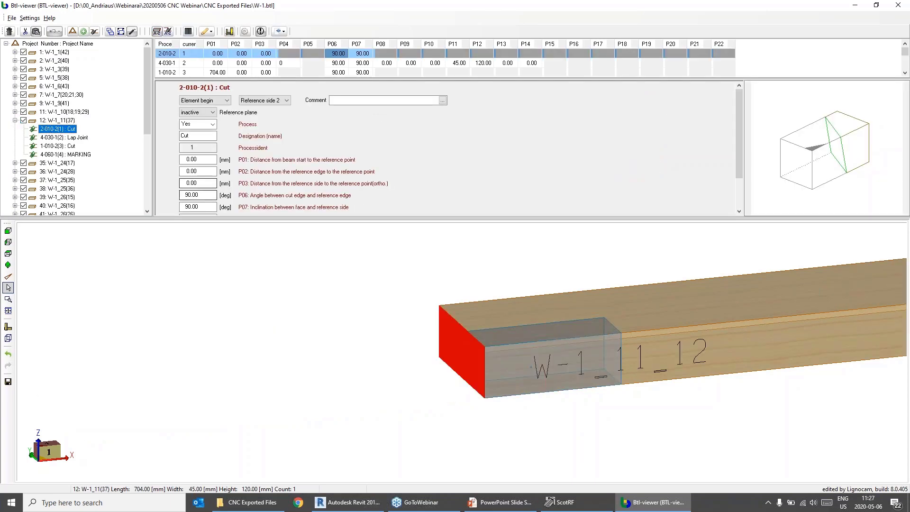
scroll(488, 366, "down", 5)
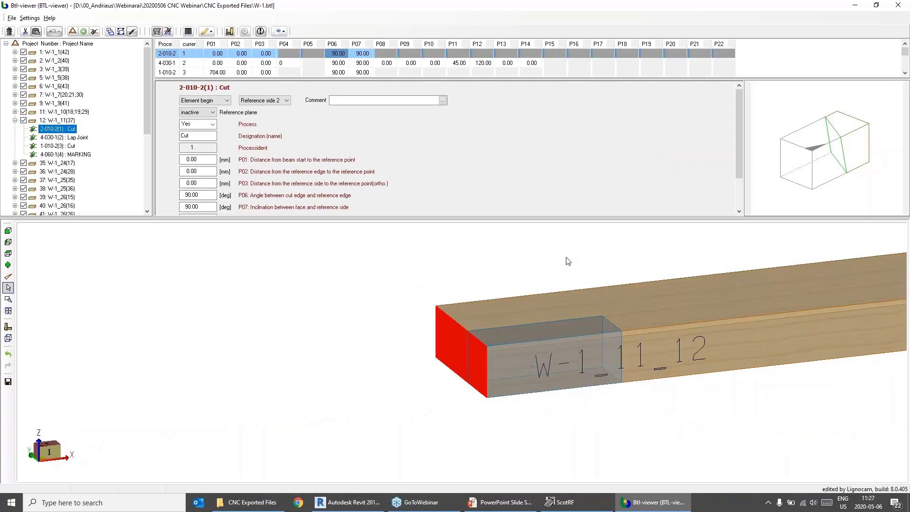
left_click(70, 147)
left_click(66, 138)
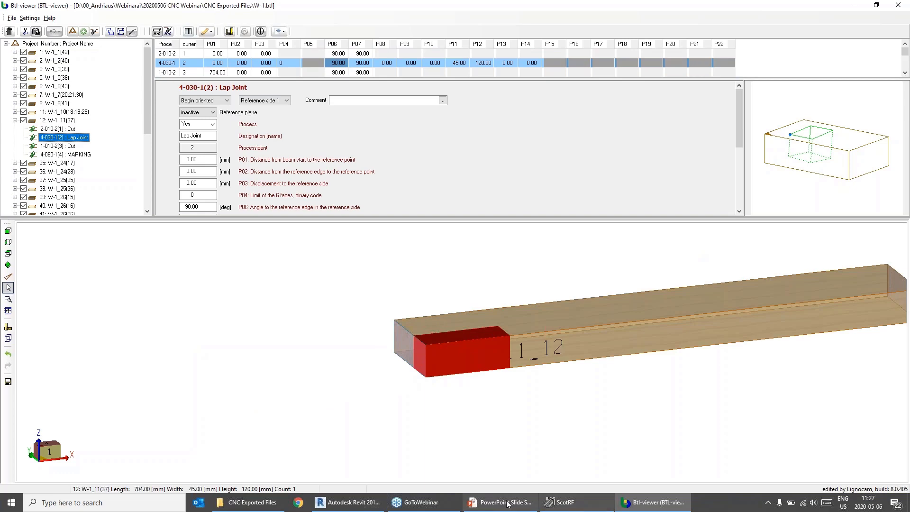
- Compare the lap joint with the selected stud in Revit, and examine the member's marking operation back in BTL-viewer
left_click(348, 502)
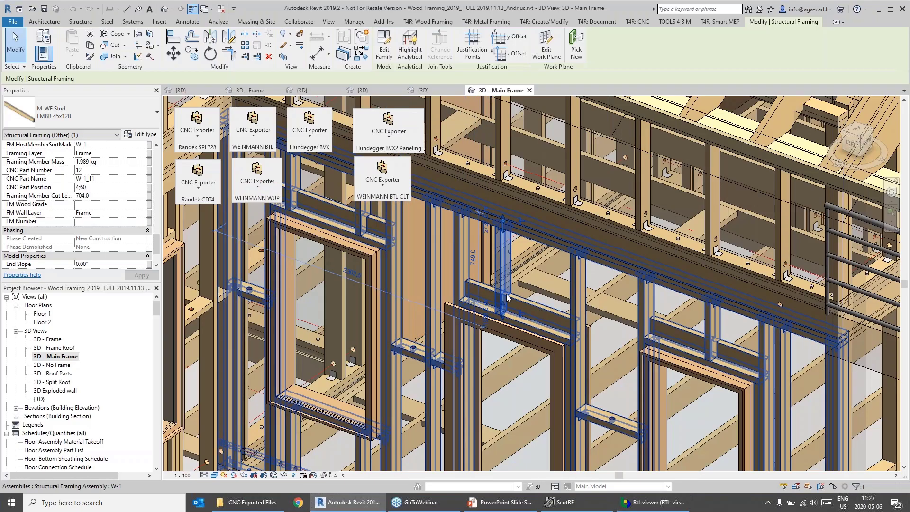
left_click(656, 498)
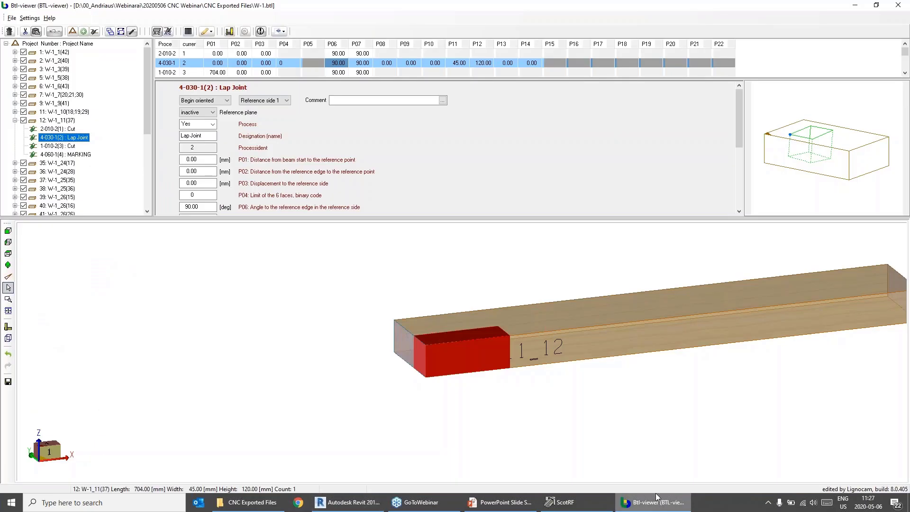
left_click(65, 154)
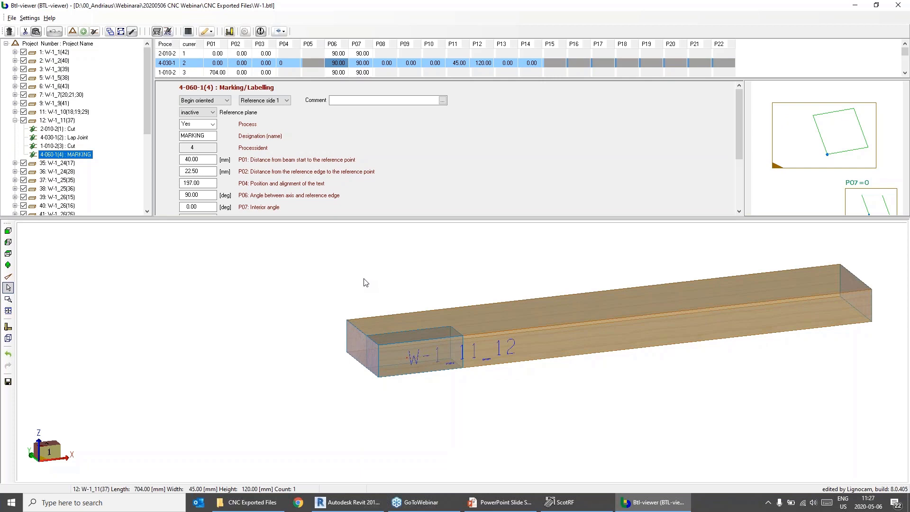
middle_click_drag(444, 292, 232, 289)
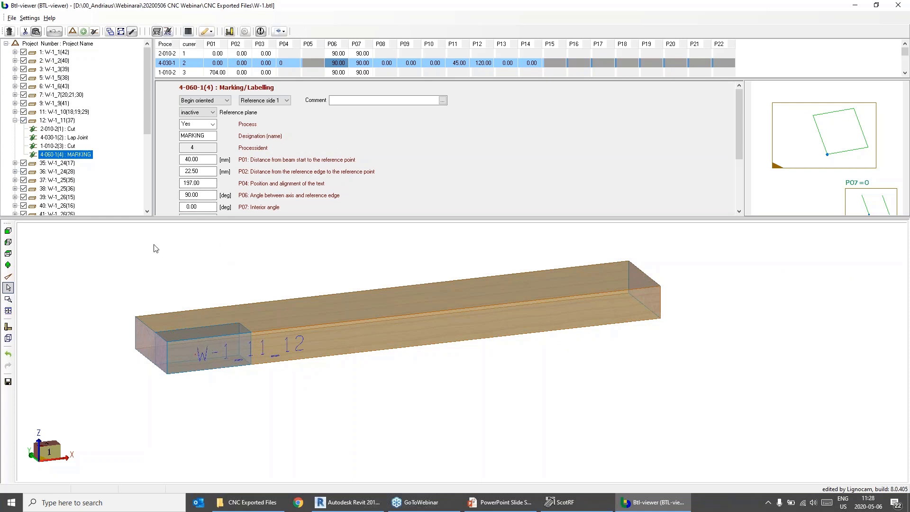
- Deselect the stud in Revit, close BTL-viewer, and switch to the 3D view of the Metric 2019 Revits Demo Masive model
left_click(855, 5)
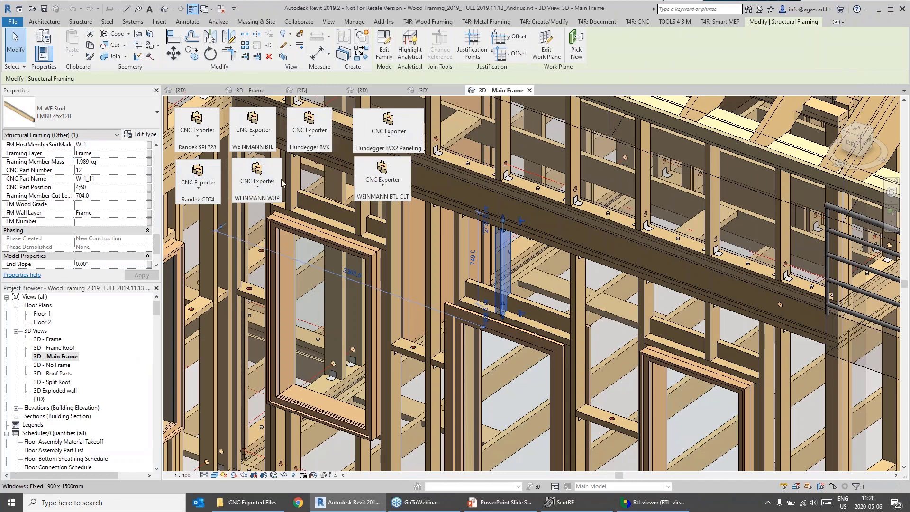
left_click(528, 397)
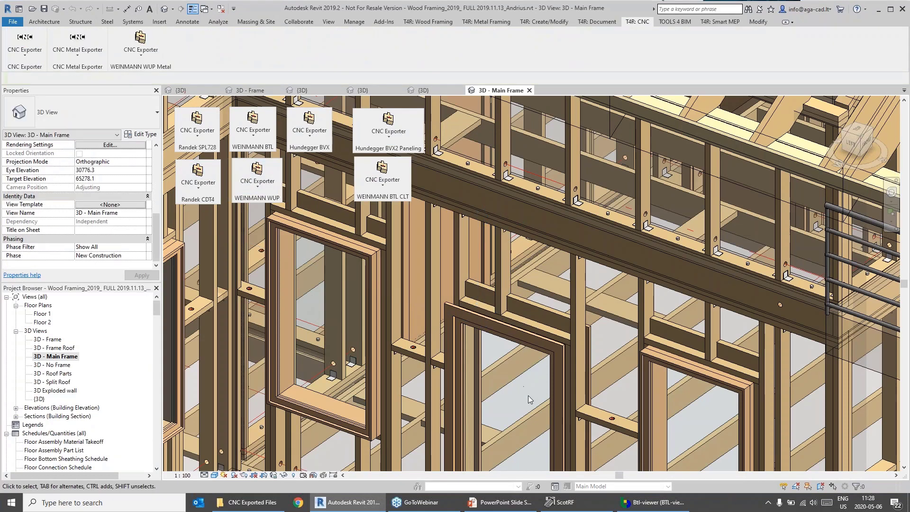
left_click(655, 503)
left_click(899, 6)
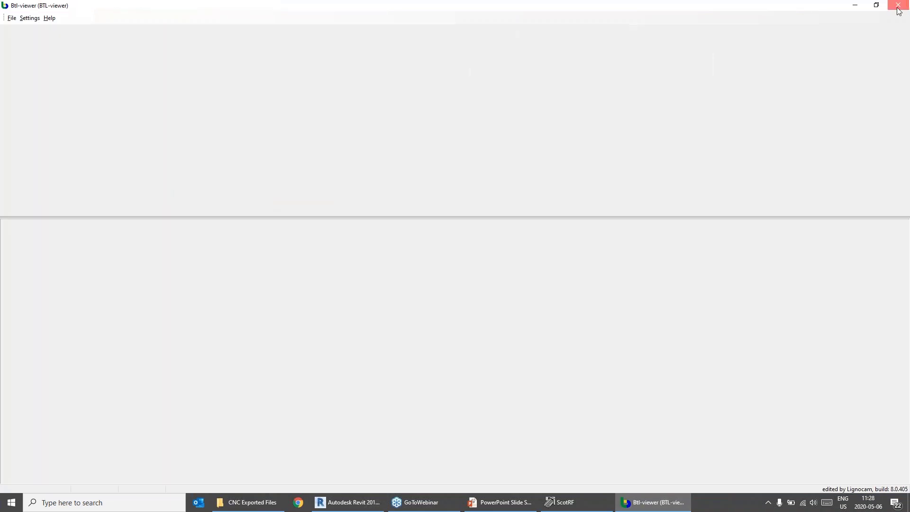
left_click(315, 90)
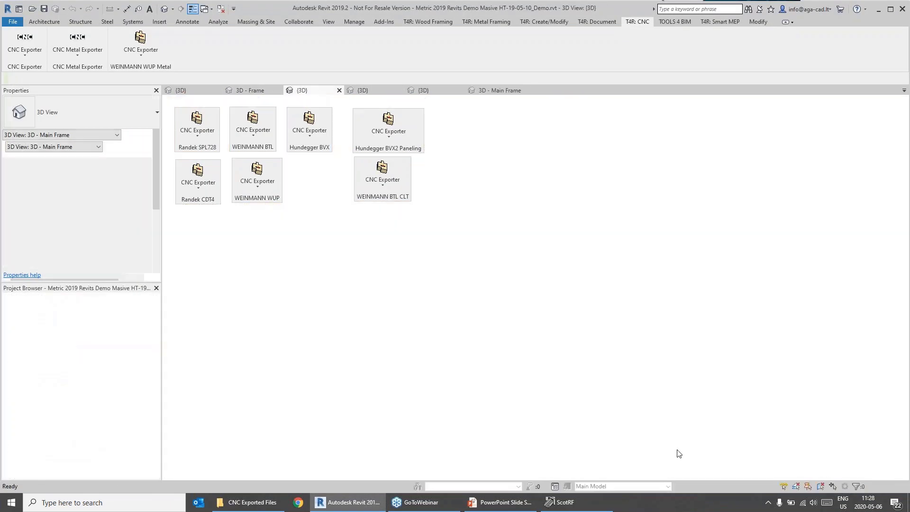
- Examine the corner brace connections between the posts and beams of the timber frame
middle_click_drag(522, 318, 621, 314, "shift")
scroll(620, 314, "up", 10)
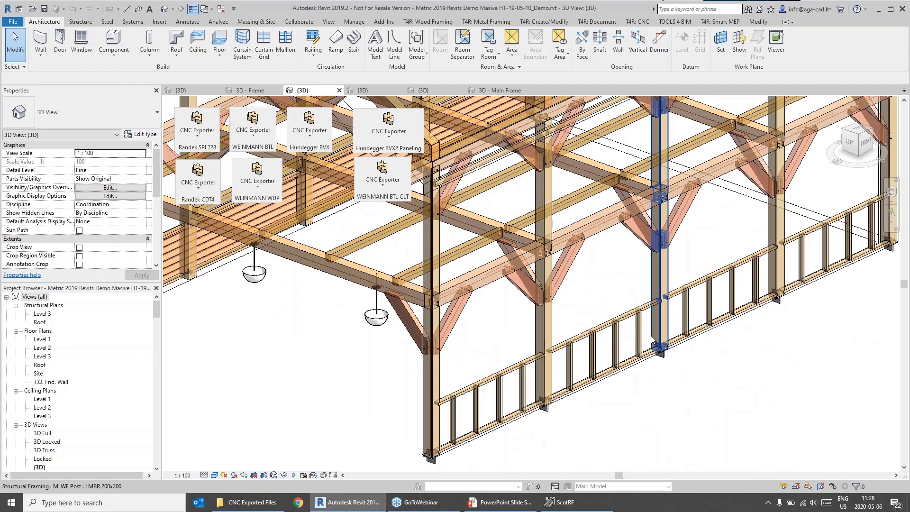
scroll(656, 342, "up", 5)
scroll(662, 436, "down", 3)
middle_click_drag(610, 235, 591, 254)
scroll(591, 255, "up", 3)
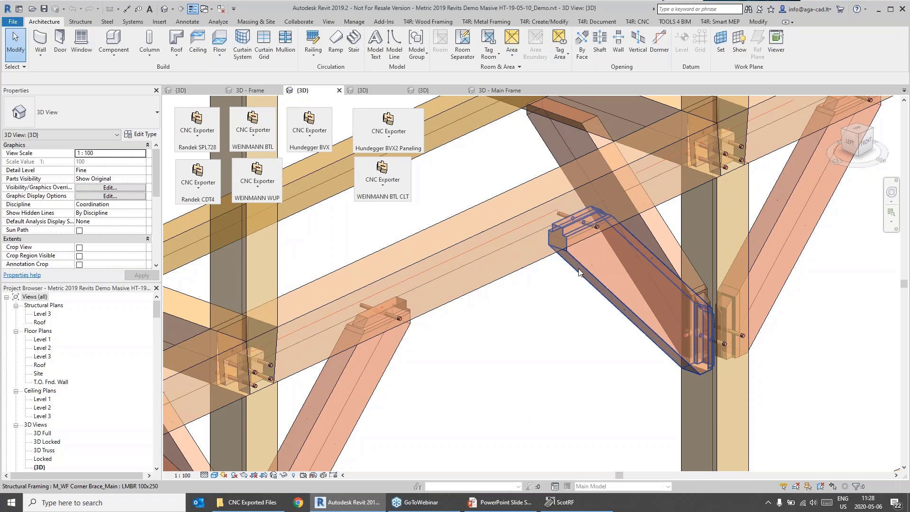
- Export the queen post truss to CNC with the WEINMANN BTL exporter, using the Wall Export Configuration for Webinar
scroll(605, 240, "down", 8)
scroll(588, 254, "down", 6)
middle_click_drag(593, 341, 491, 278)
scroll(483, 284, "up", 4)
middle_click_drag(611, 261, 311, 245)
scroll(545, 287, "up", 4)
middle_click_drag(572, 320, 403, 214, "shift")
left_click(253, 134)
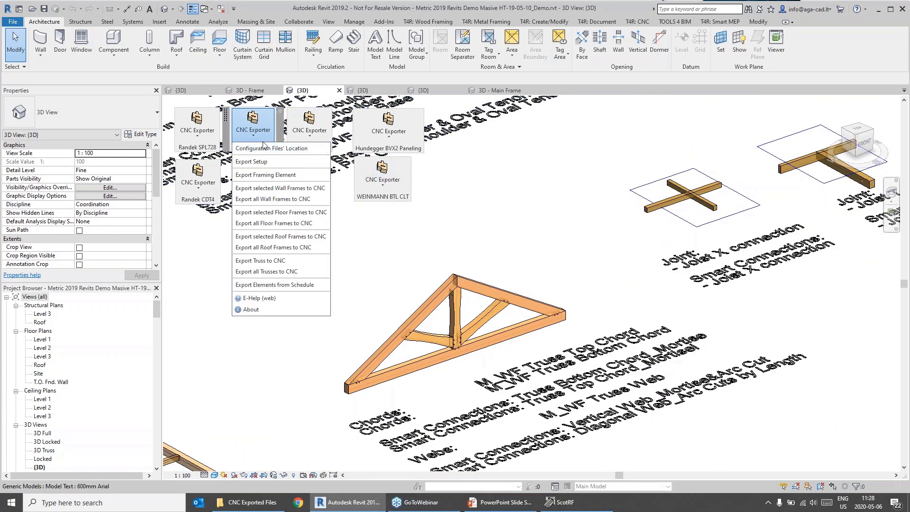
left_click(250, 261)
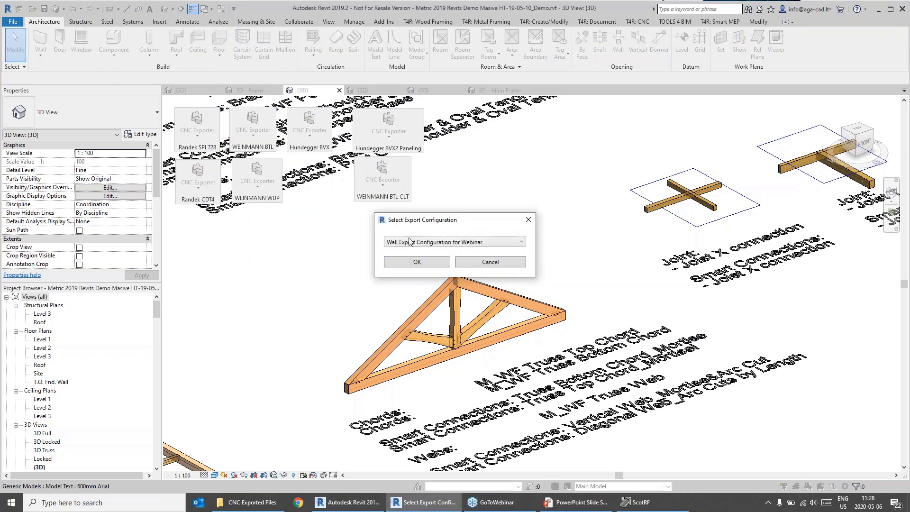
left_click_drag(429, 220, 315, 218)
left_click(313, 262)
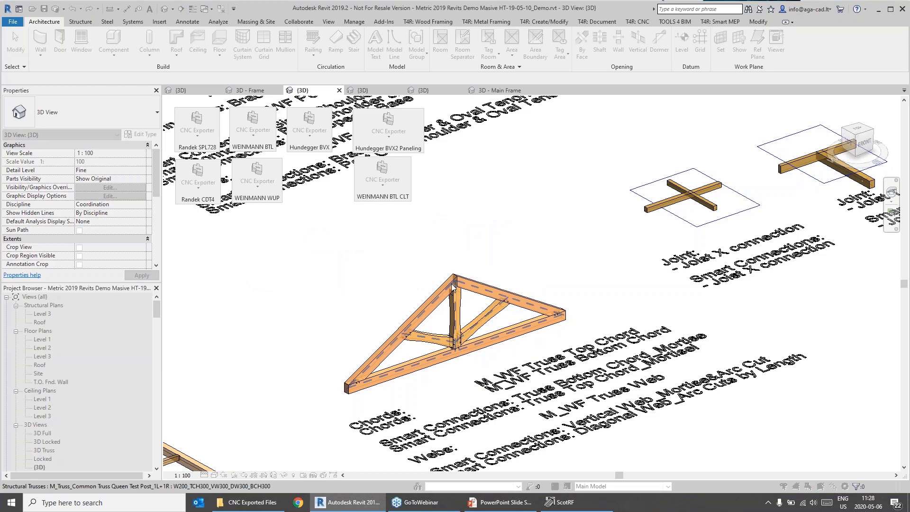
left_click(251, 503)
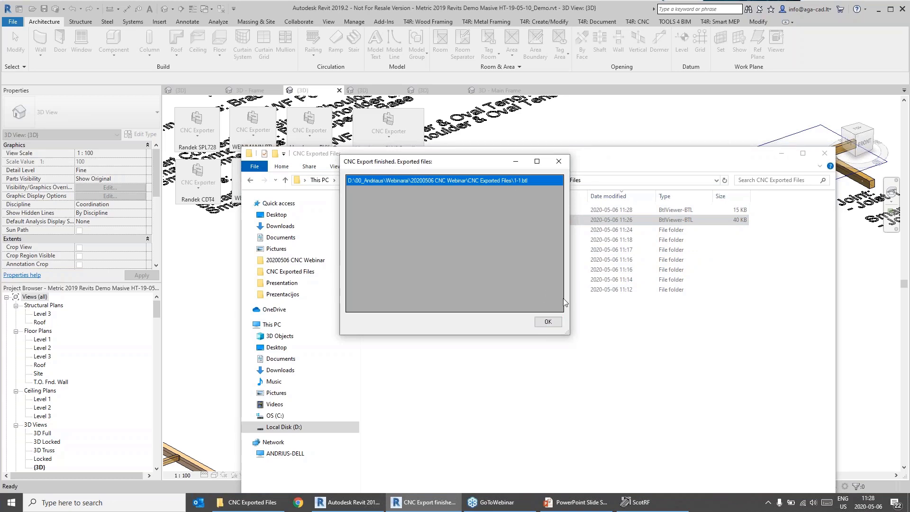
left_click(548, 322)
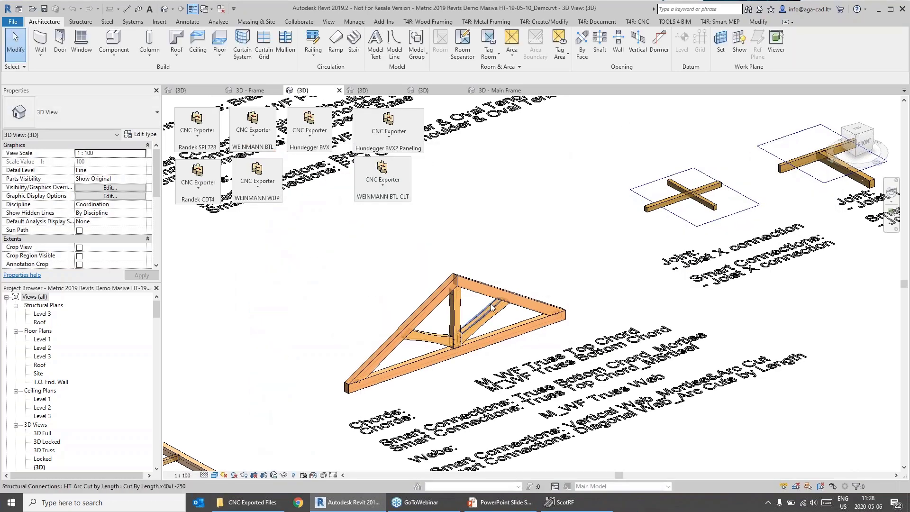
- Check the truss's FM SortMark in its properties and open the exported 1-1.btl file in BTL-viewer
scroll(112, 223, "down", 12)
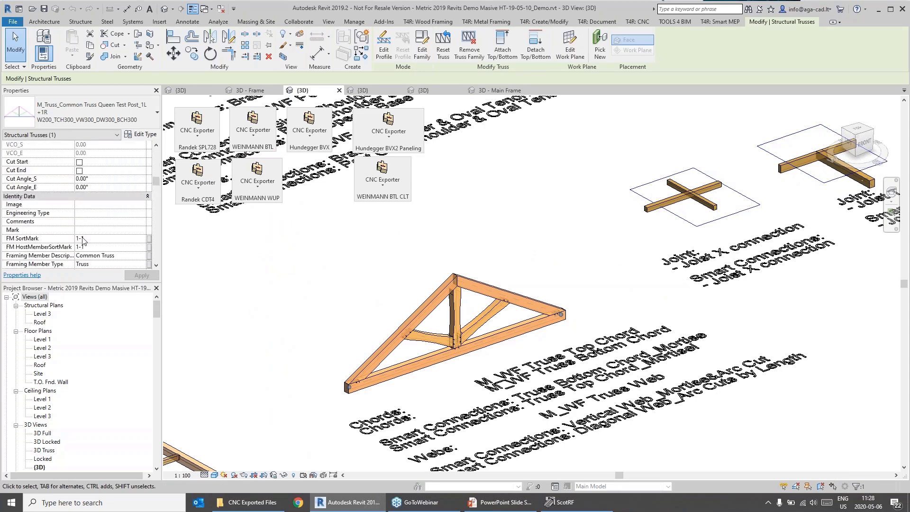
left_click(246, 505)
left_click(402, 214)
double_click(402, 213)
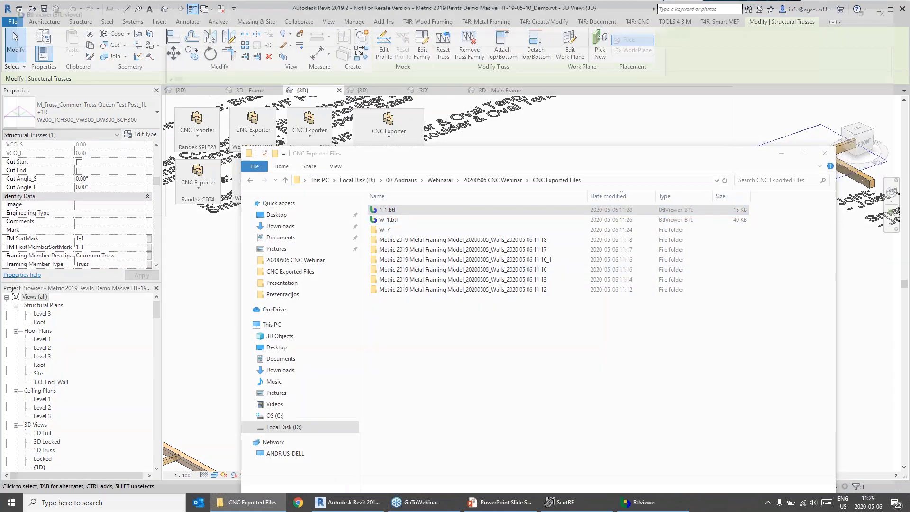
- Examine the whole exported truss, and isolate its vertical web, member 1-1_1, to inspect it from above
scroll(508, 311, "down", 2)
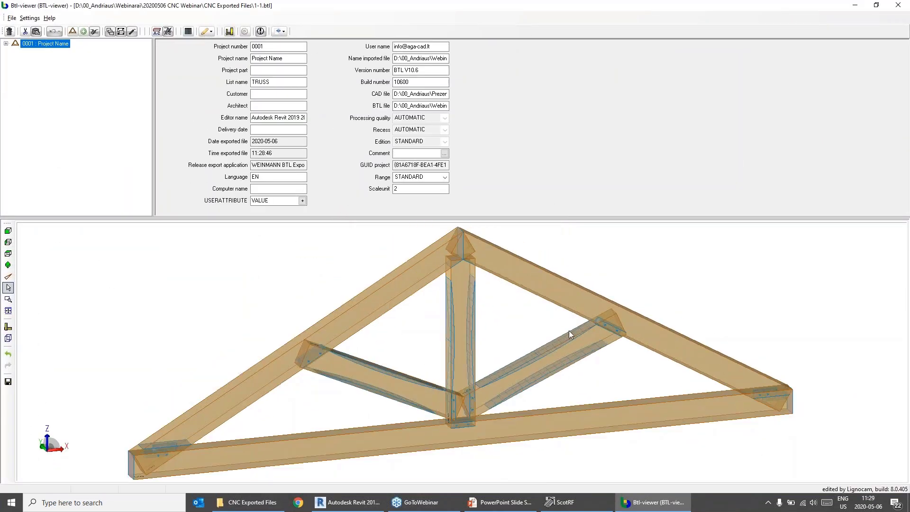
scroll(442, 413, "up", 3)
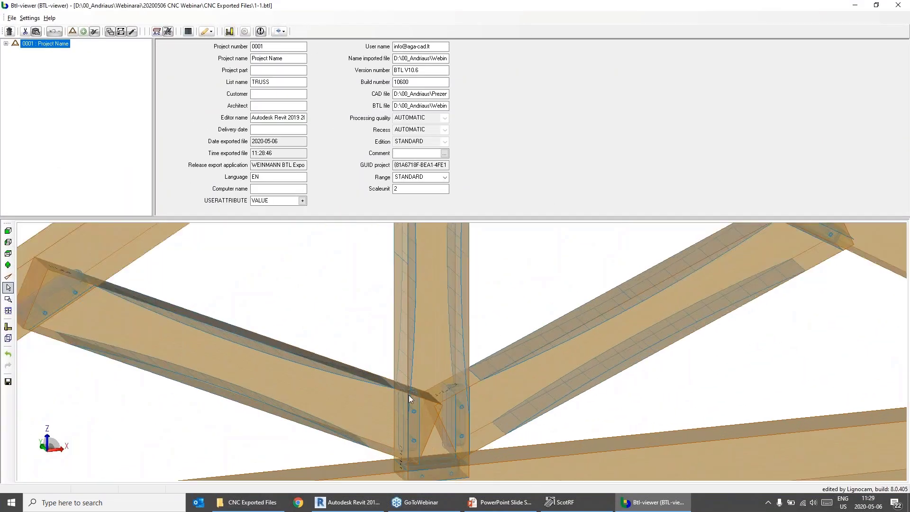
double_click(430, 331)
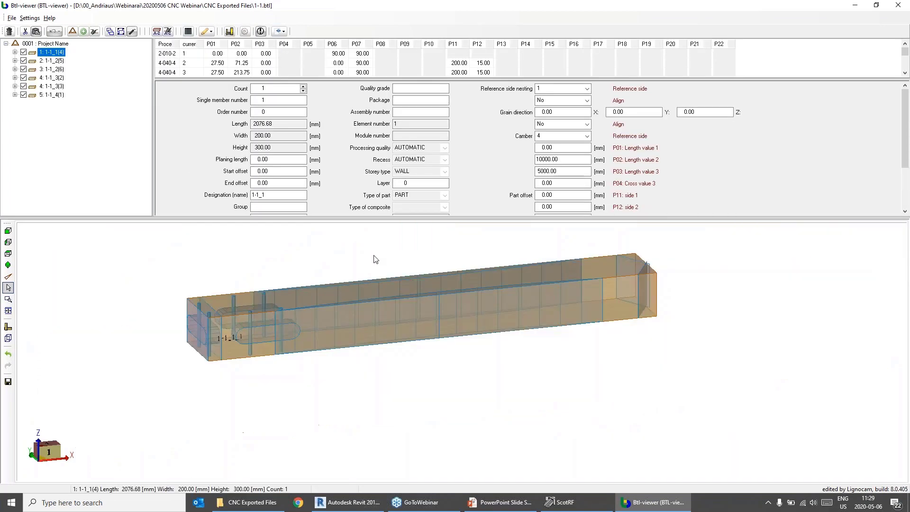
middle_click_drag(450, 255, 448, 306)
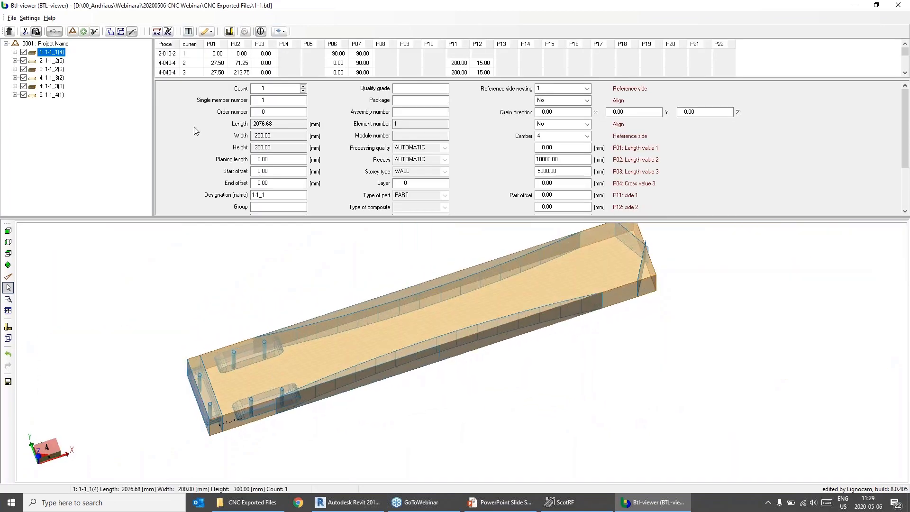
- Expand member 1-1_1's operations and examine its cut, drillings, tenon, mortise and round arch processing
left_click(15, 52)
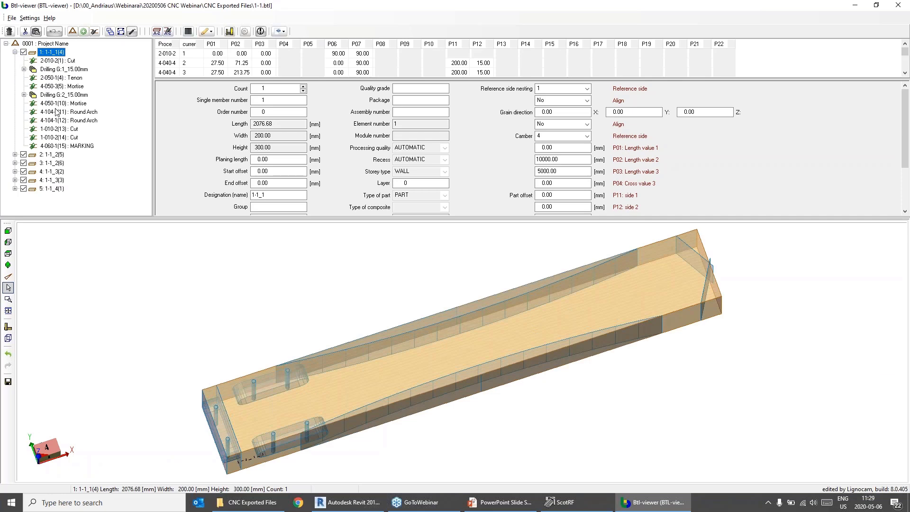
left_click(68, 60)
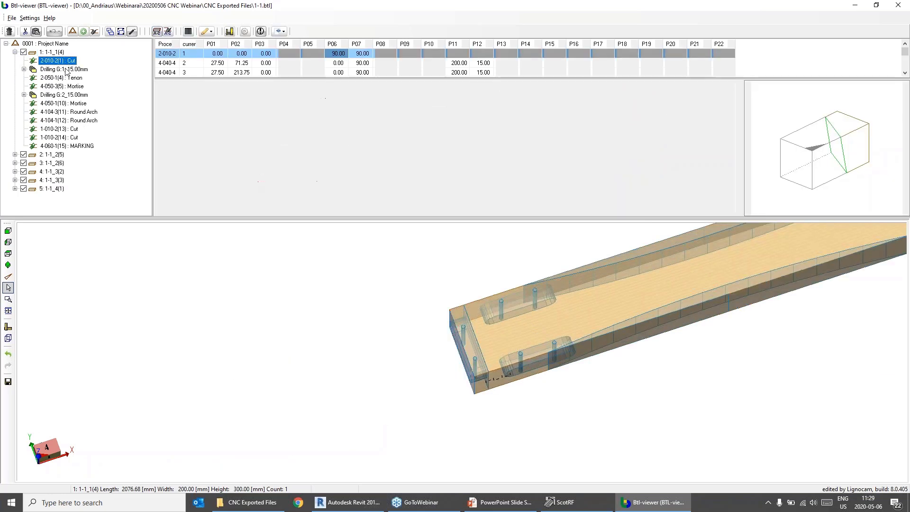
left_click(66, 69)
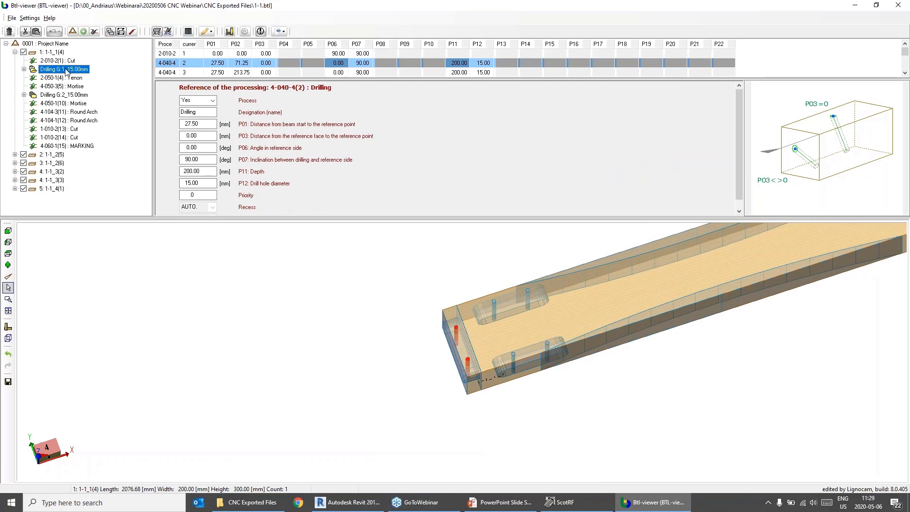
left_click(70, 78)
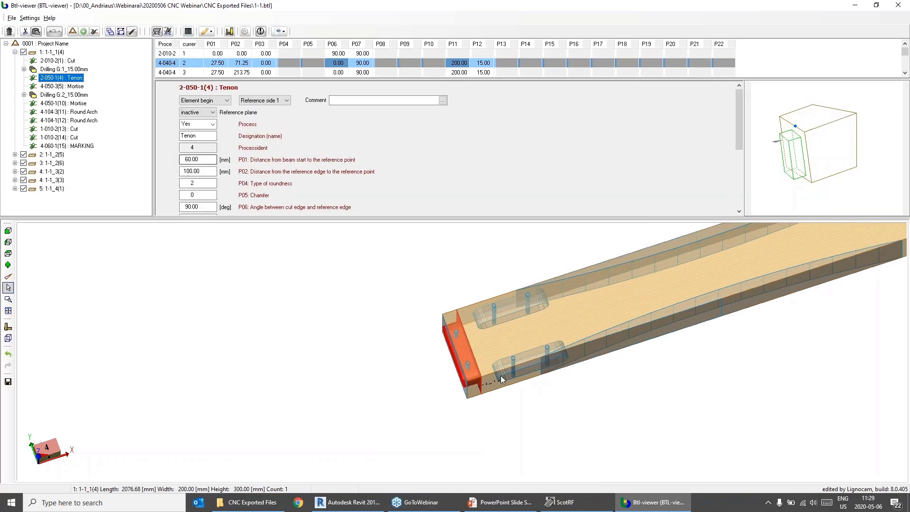
left_click(80, 88)
middle_click_drag(601, 430, 623, 421)
middle_click_drag(660, 352, 439, 361)
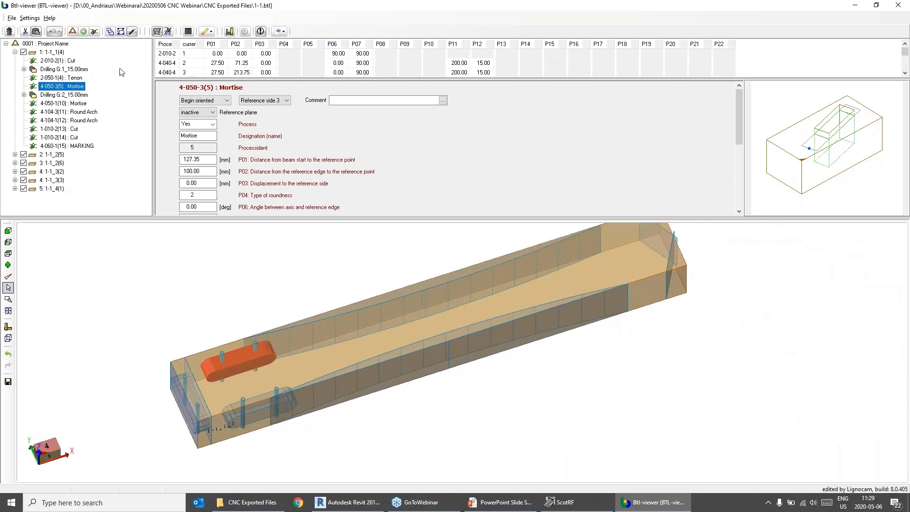
left_click(62, 129)
left_click(84, 114)
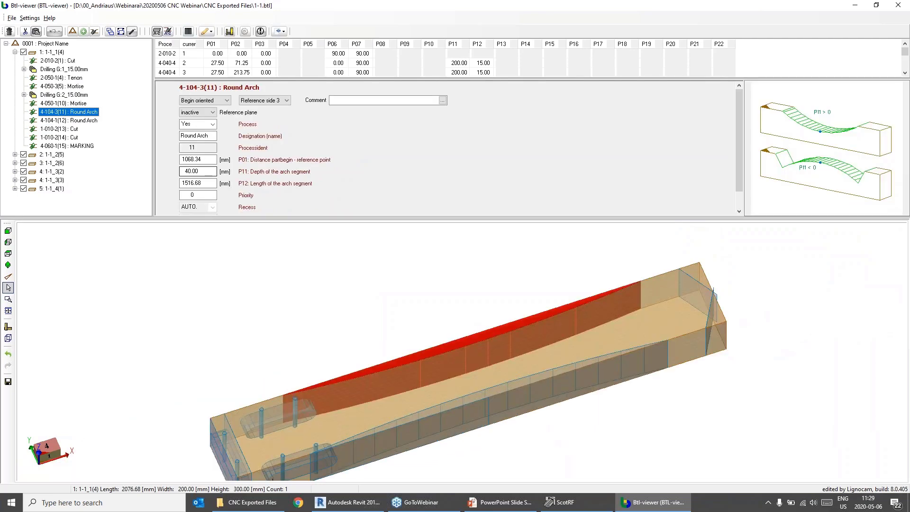
- Check the properties of the arc cut on the truss's vertical web in Revit and compare them with the Round Arch parameters in BTL-viewer
left_click(351, 494)
scroll(447, 314, "up", 4)
left_click(447, 314)
mouse_move(527, 284)
middle_mouse_down("shift")
mouse_move(435, 287)
mouse_move(514, 288)
middle_mouse_up("shift")
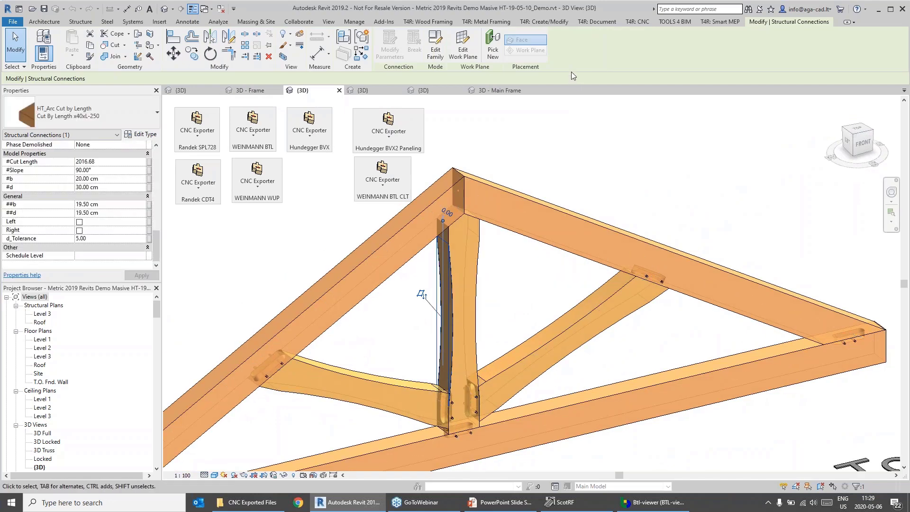
middle_click_drag(521, 303, 514, 305, "shift")
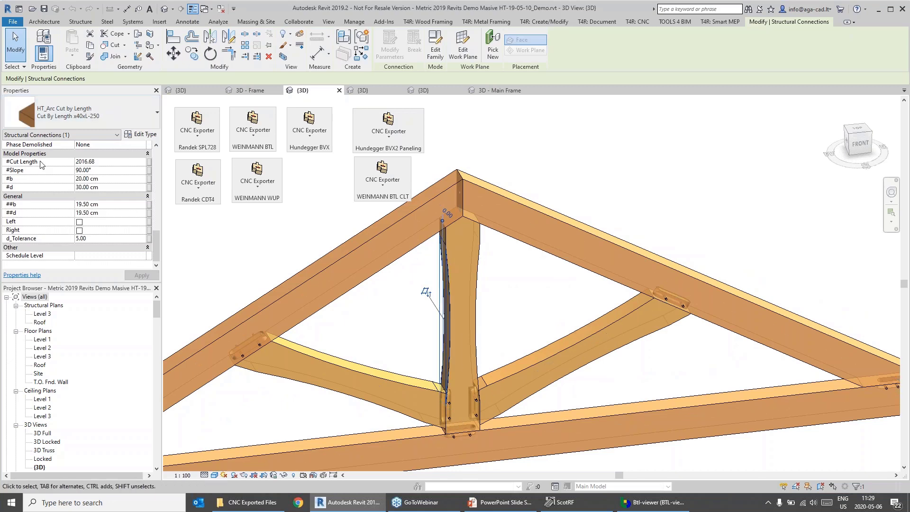
left_click(141, 136)
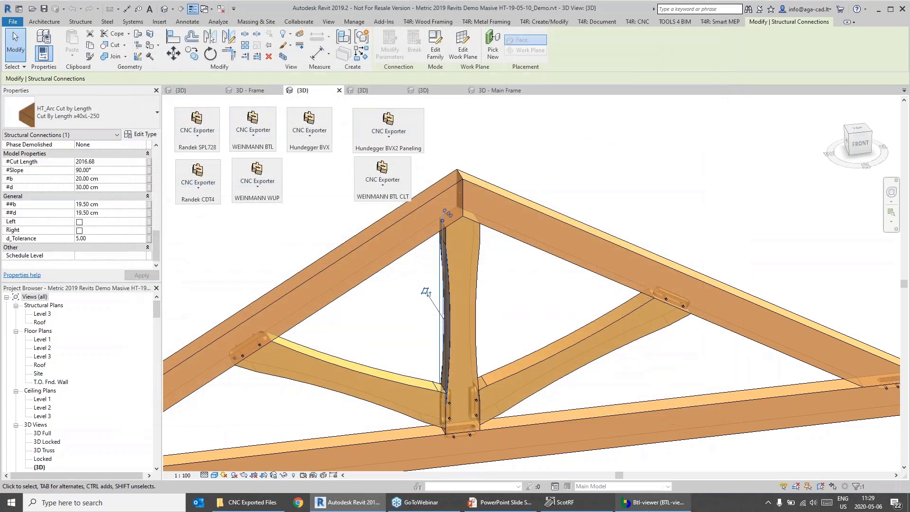
left_click(654, 503)
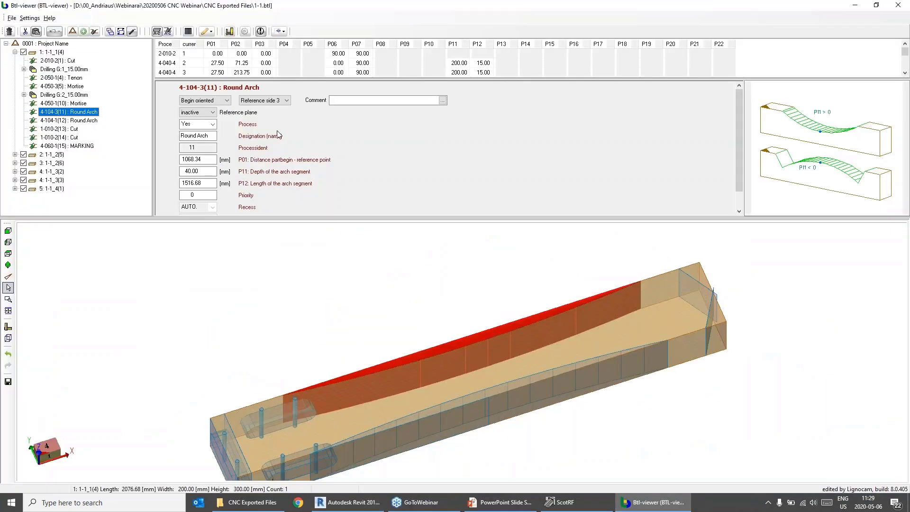
scroll(230, 119, "down", 1)
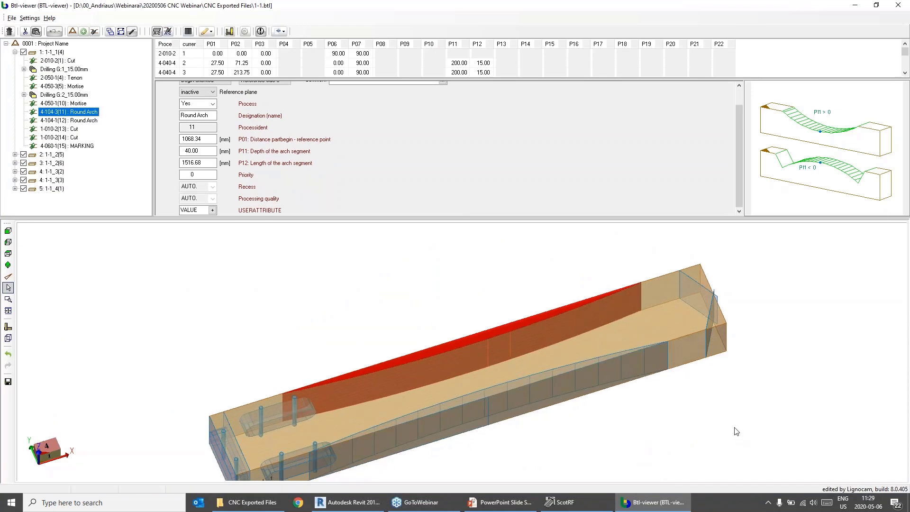
left_click(279, 501)
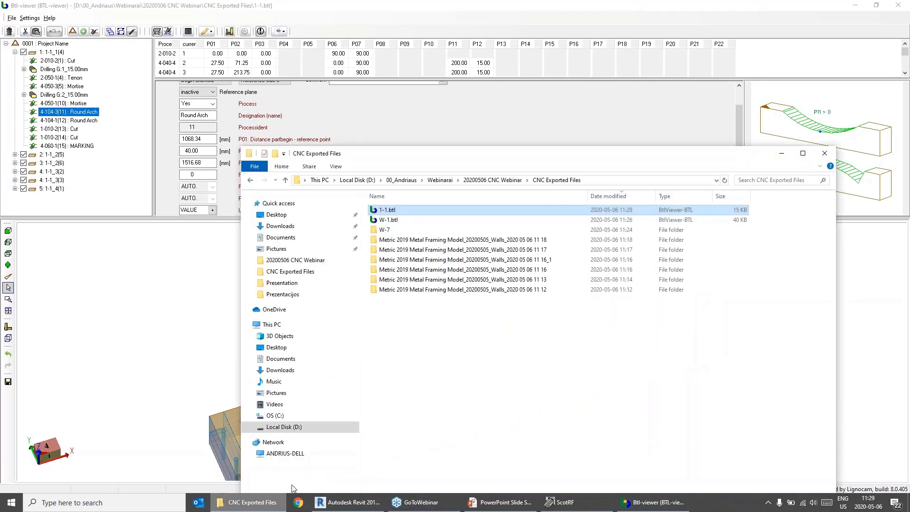
left_click(164, 345)
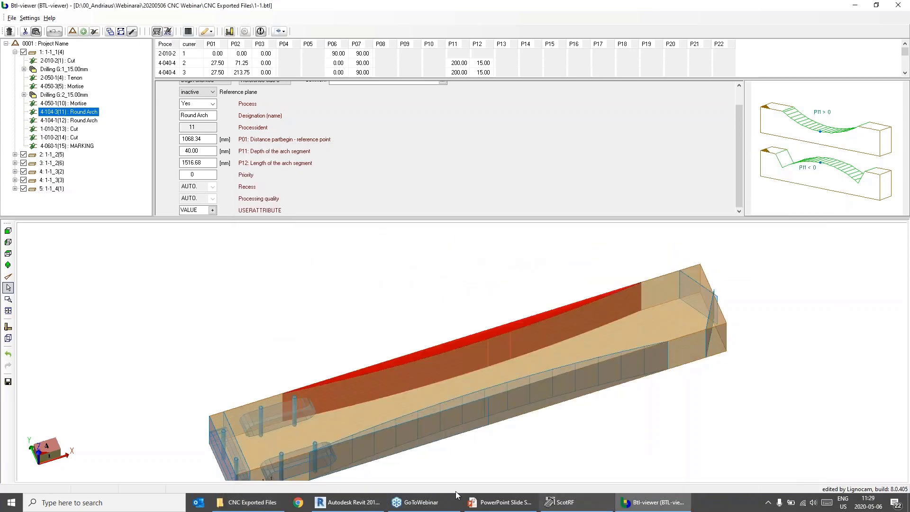
- Switch to Revit and export the middle timber wall frame with the Hundegger BVX exporter, using the Heavy Timber Export for webinar configuration
left_click(348, 502)
scroll(510, 334, "down", 5)
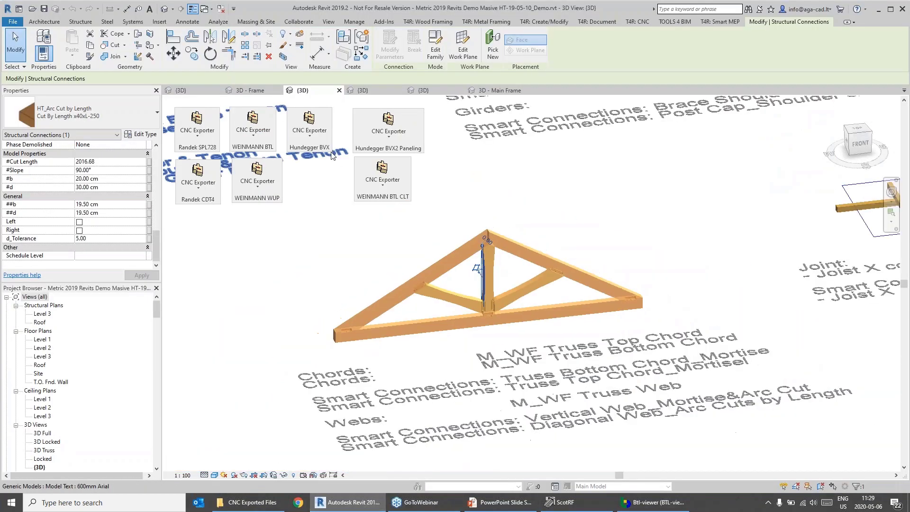
middle_click_drag(556, 196, 563, 303)
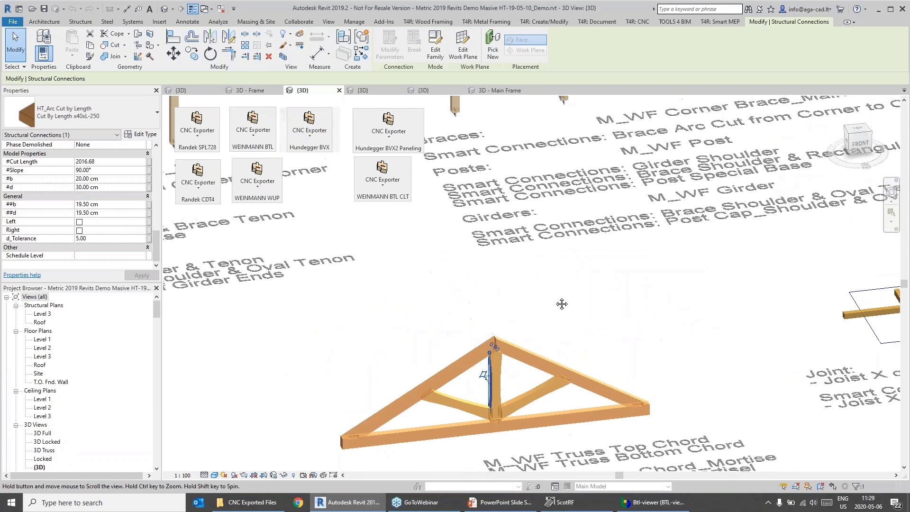
scroll(493, 271, "down", 5)
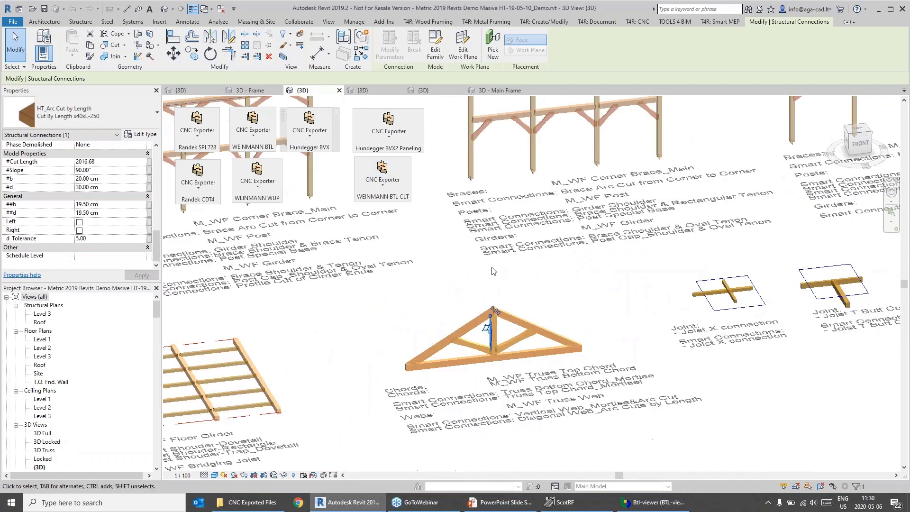
middle_click_drag(482, 247, 535, 351)
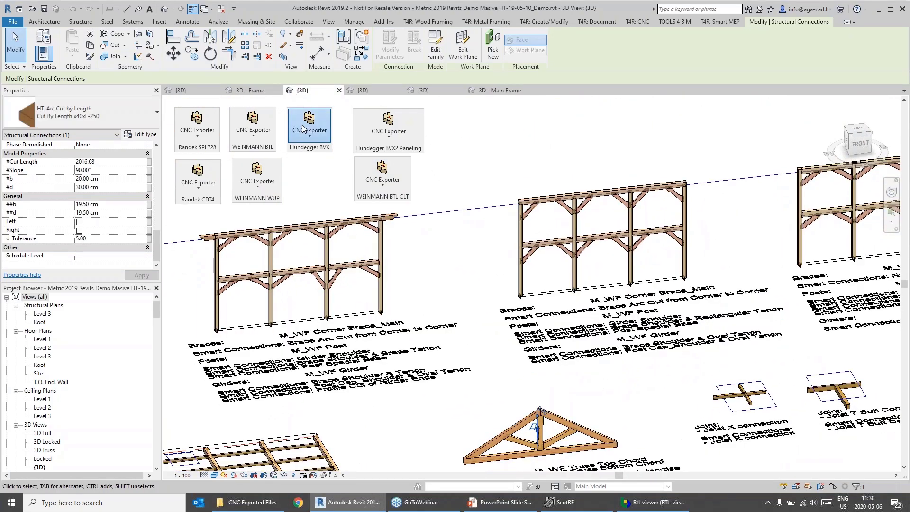
left_click(309, 130)
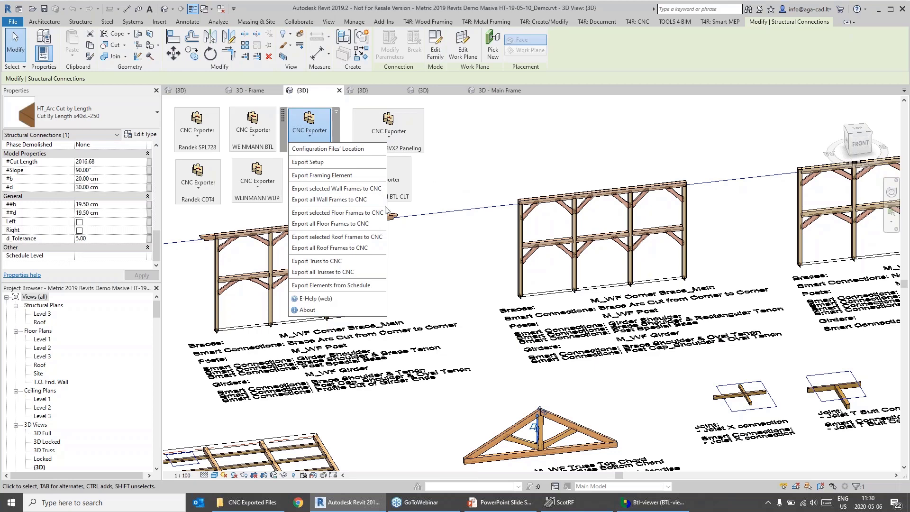
left_click(359, 189)
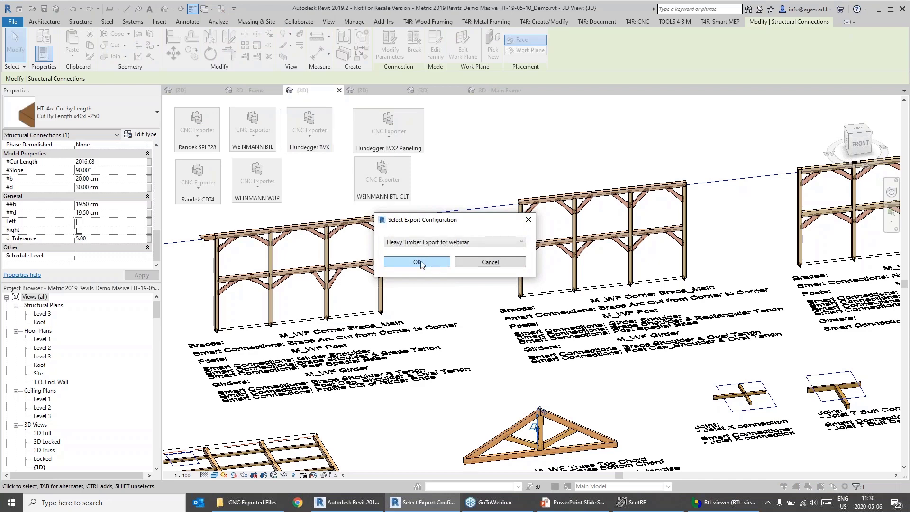
left_click(417, 262)
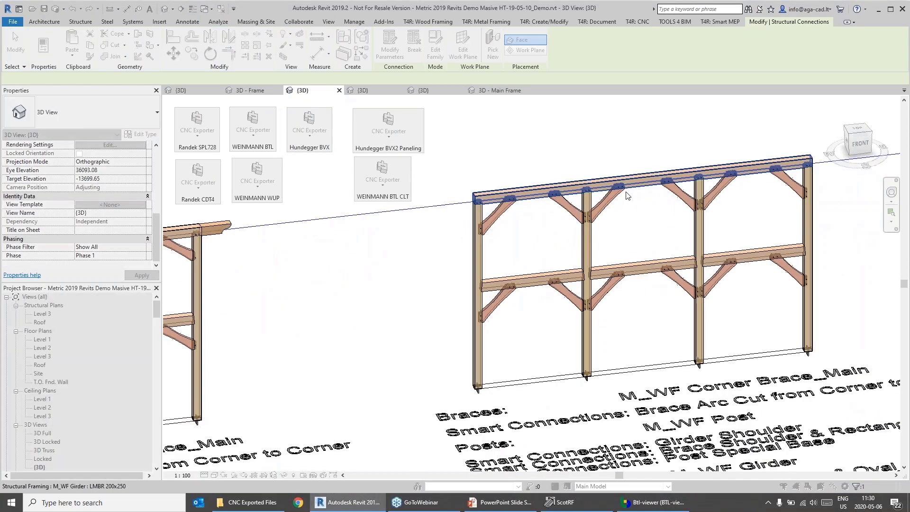
left_click(644, 192)
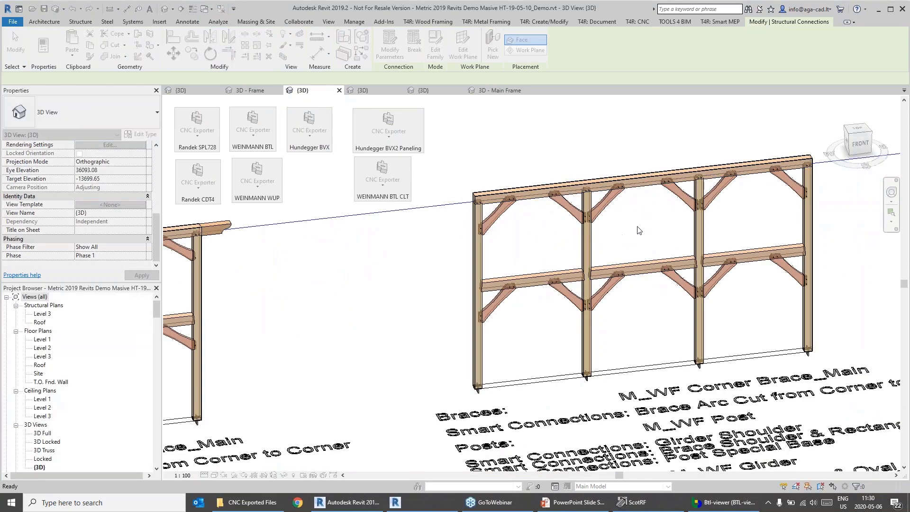
- Stop the running punch simulation in ScotRF, exit that program and return to Revit
left_click(249, 501)
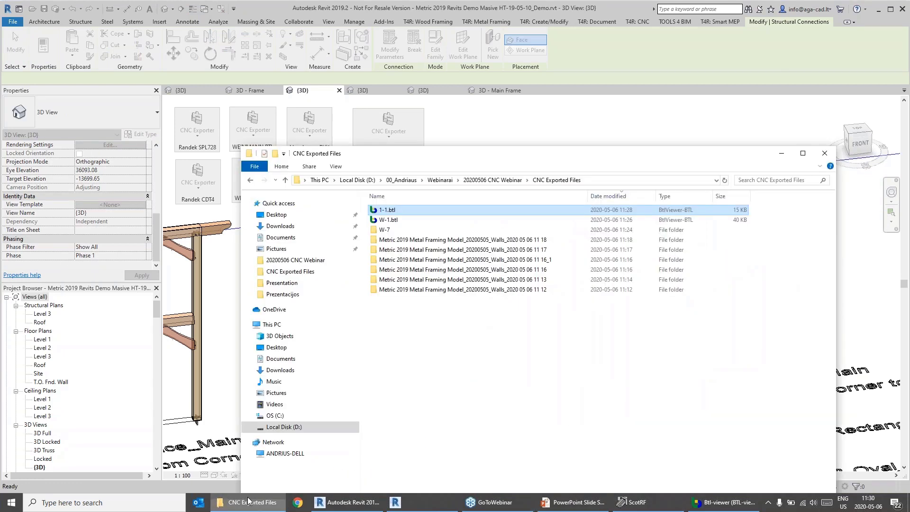
double_click(405, 220)
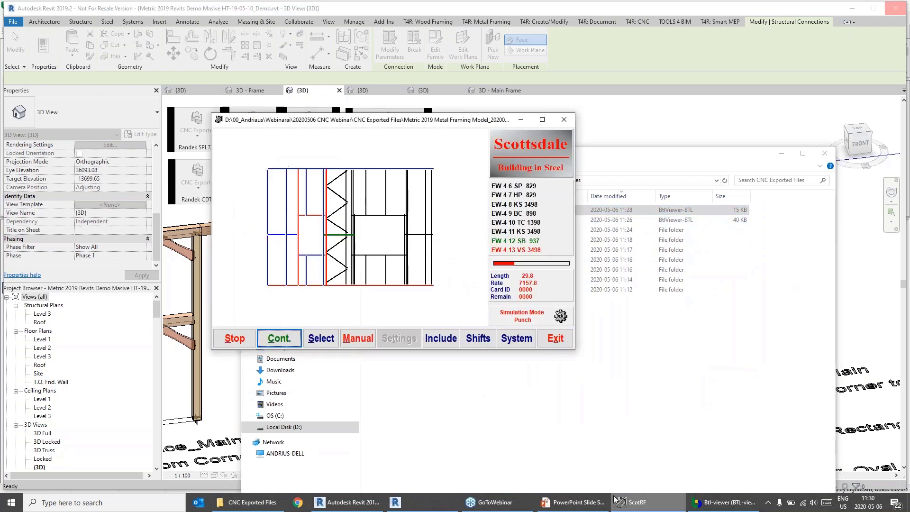
left_click(264, 335)
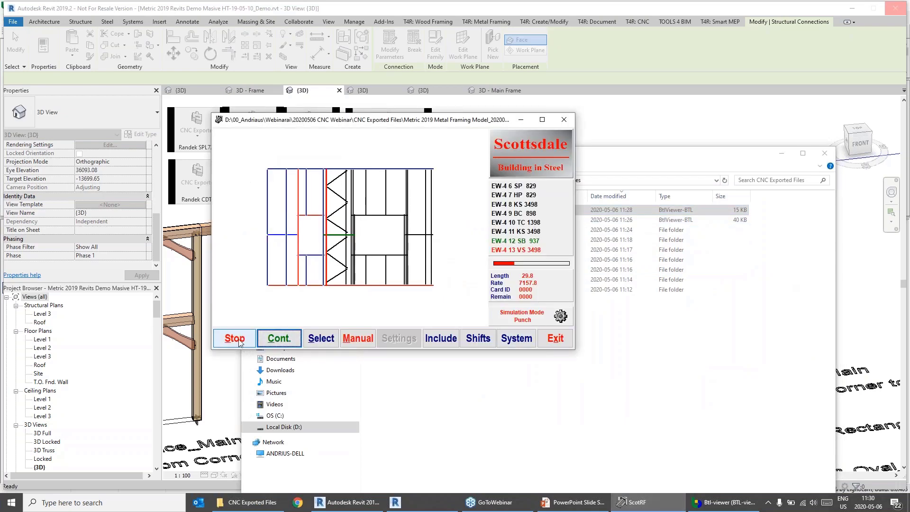
left_click(556, 338)
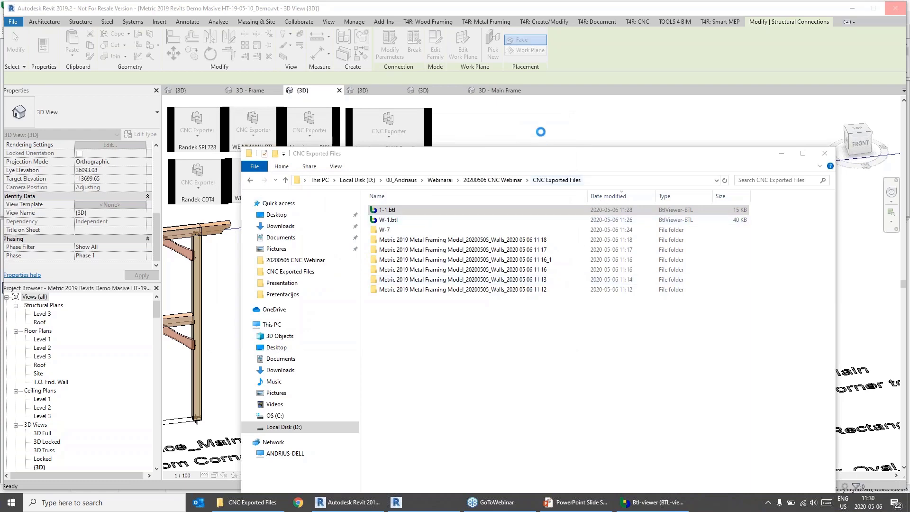
left_click(628, 143)
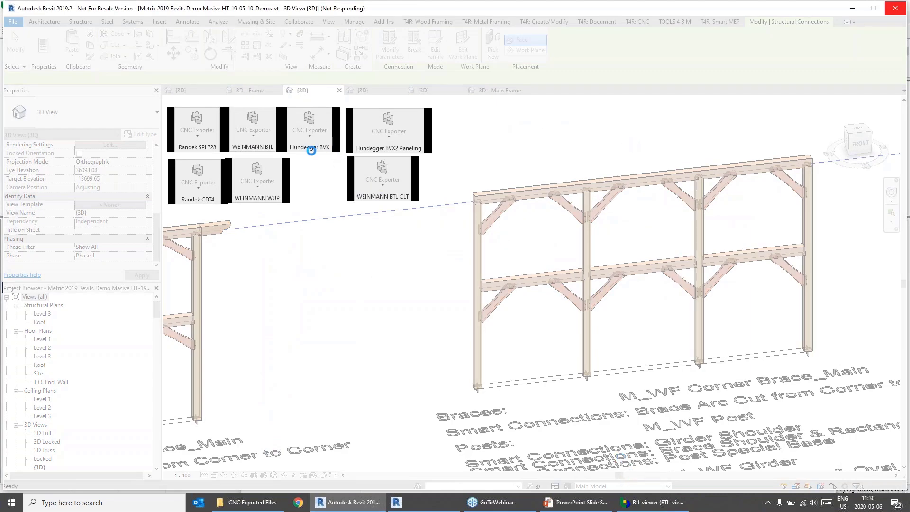
- Open the exported 7616857.bvx from the CNC Exported Files folder in Hundegger SC 1, overwriting the existing job
left_click(252, 502)
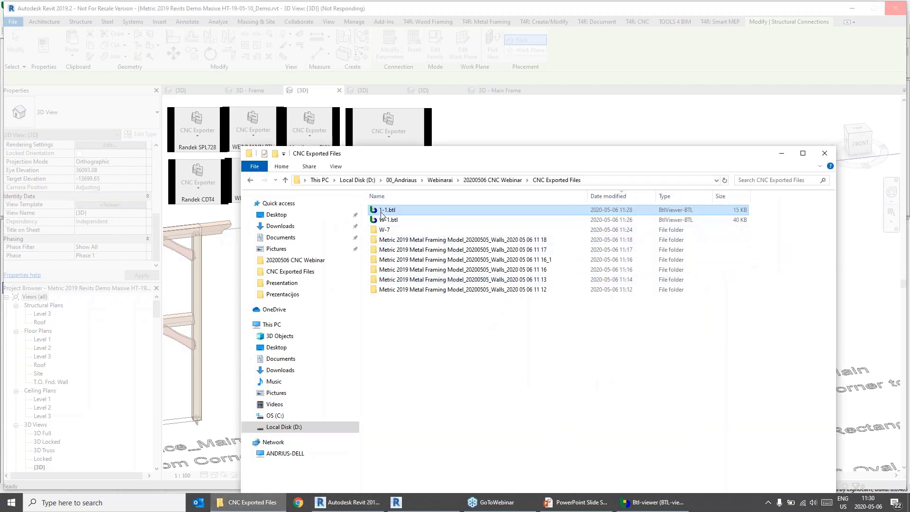
left_click(476, 290)
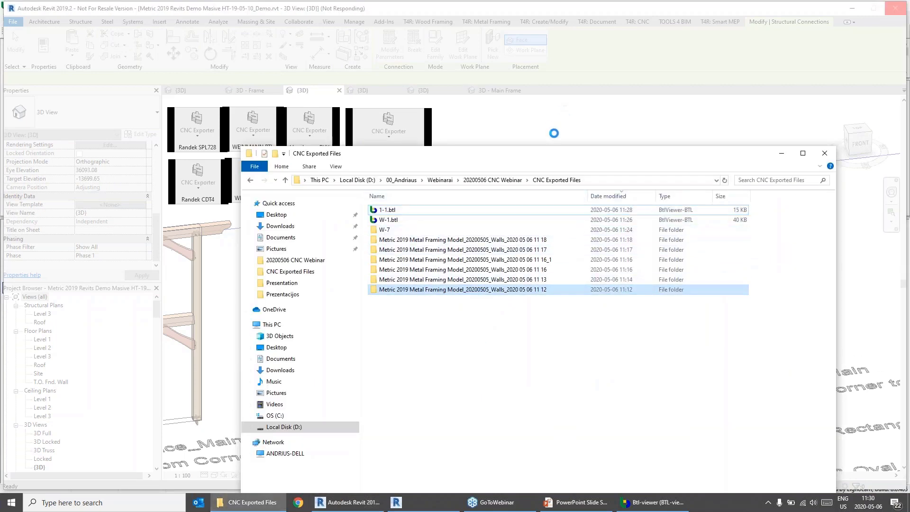
left_click_drag(560, 153, 512, 222)
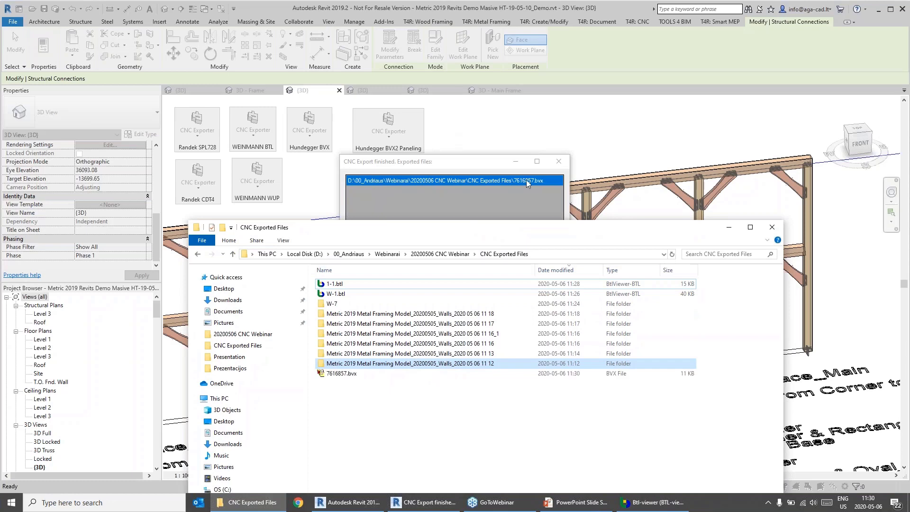
left_click(340, 285)
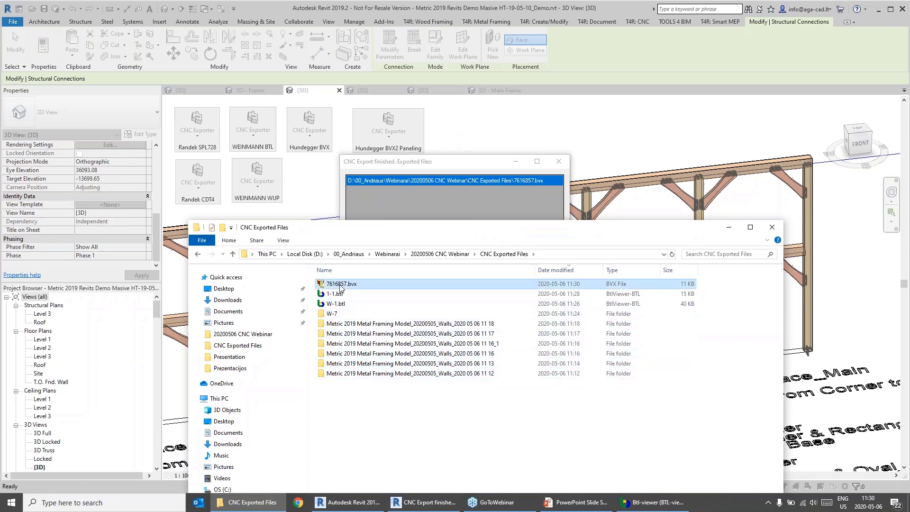
double_click(335, 285)
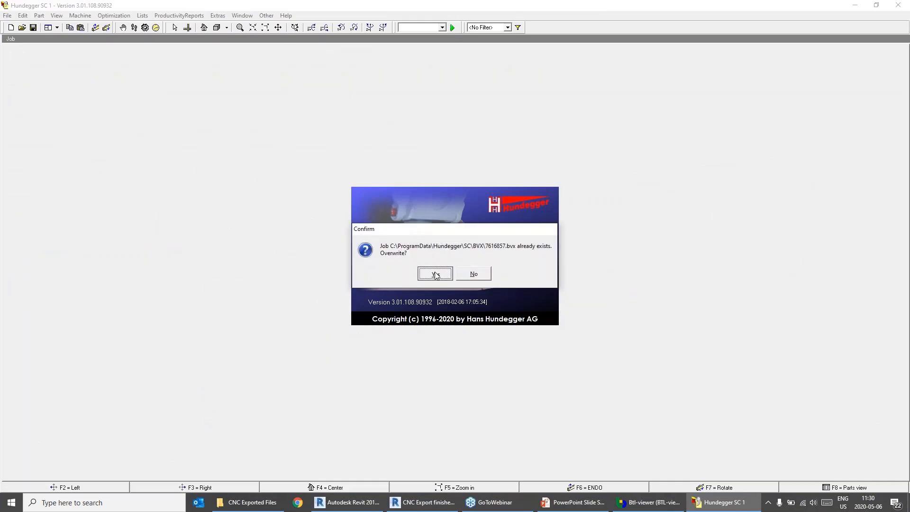
left_click(435, 272)
left_click(455, 272)
- Expand part _23 in the job and examine its Housing operation and the joints along the whole girder
left_click(9, 86)
left_click(43, 94)
double_click(38, 94)
scroll(544, 375, "down", 5)
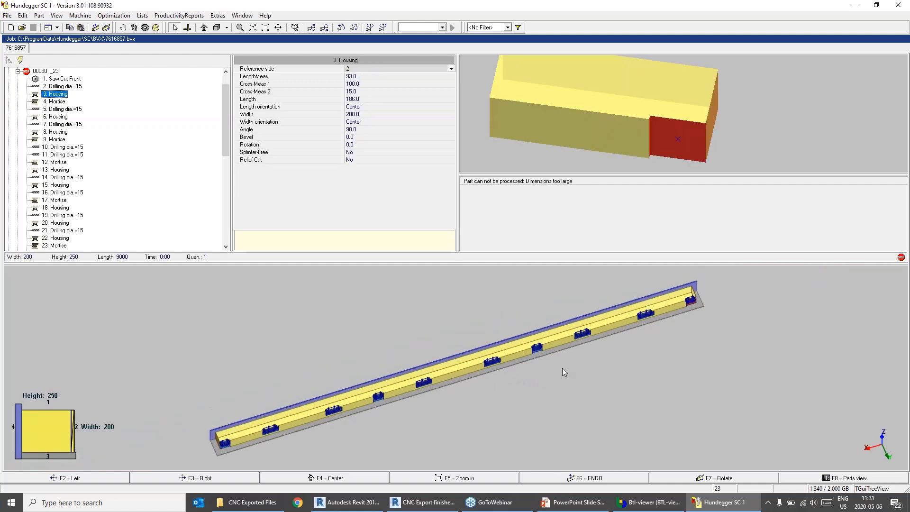
scroll(553, 347, "down", 2)
scroll(504, 363, "up", 4)
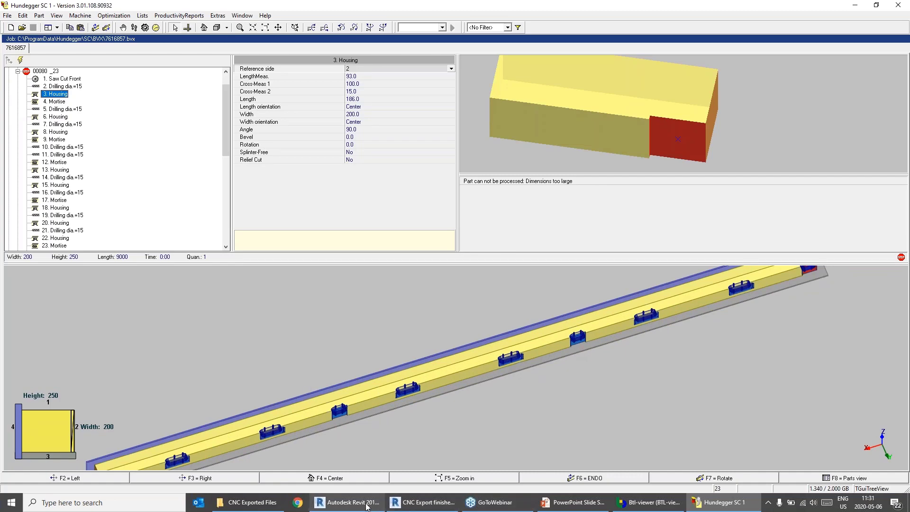
- Return to Revit and close the list of exported CNC files
left_click(347, 502)
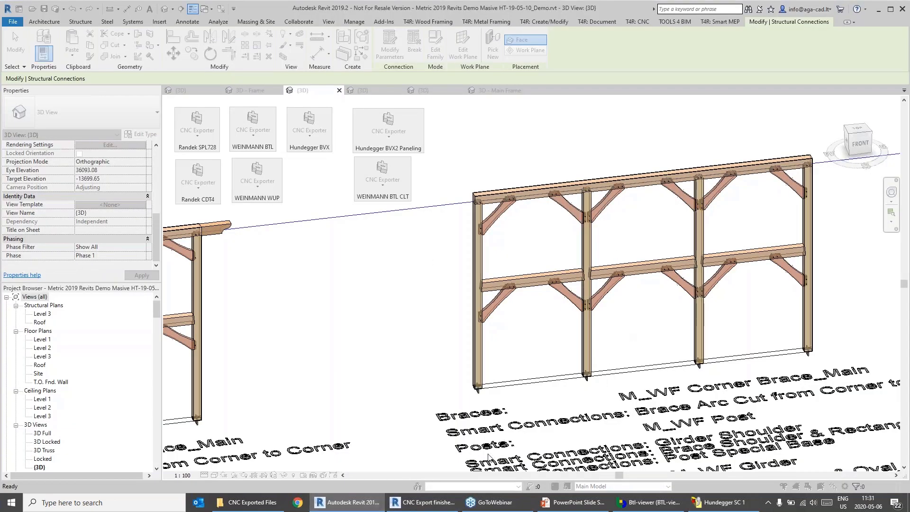
left_click(441, 505)
left_click(561, 160)
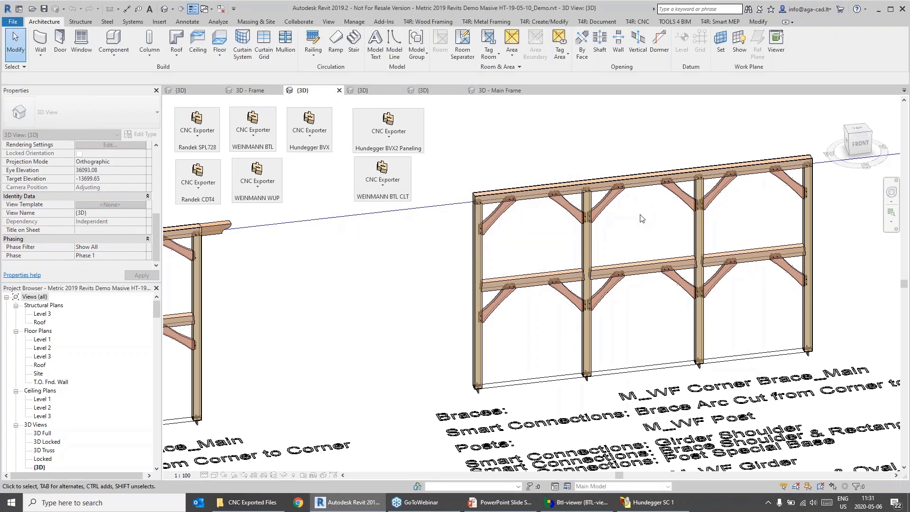
- Examine the oval tenon joint between the post and the top girder of the timber wall frame
scroll(568, 190, "up", 5)
scroll(568, 190, "up", 3)
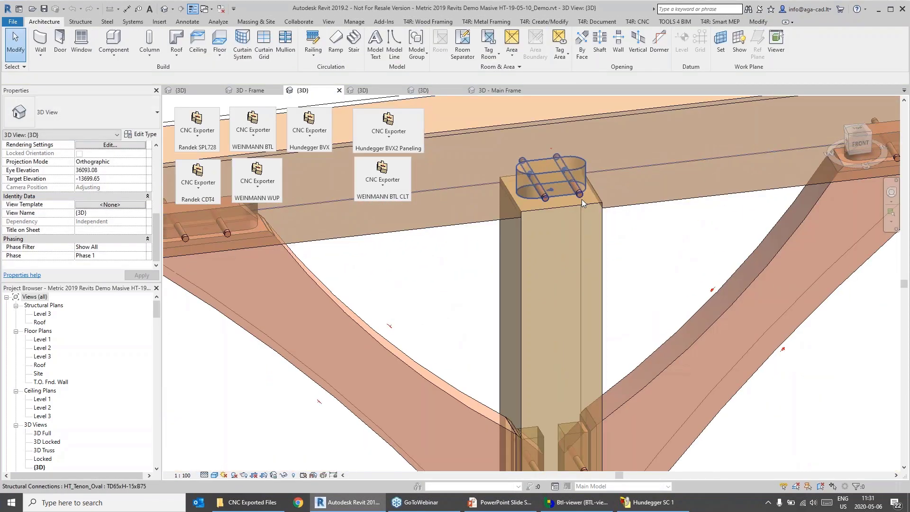
scroll(550, 222, "down", 3)
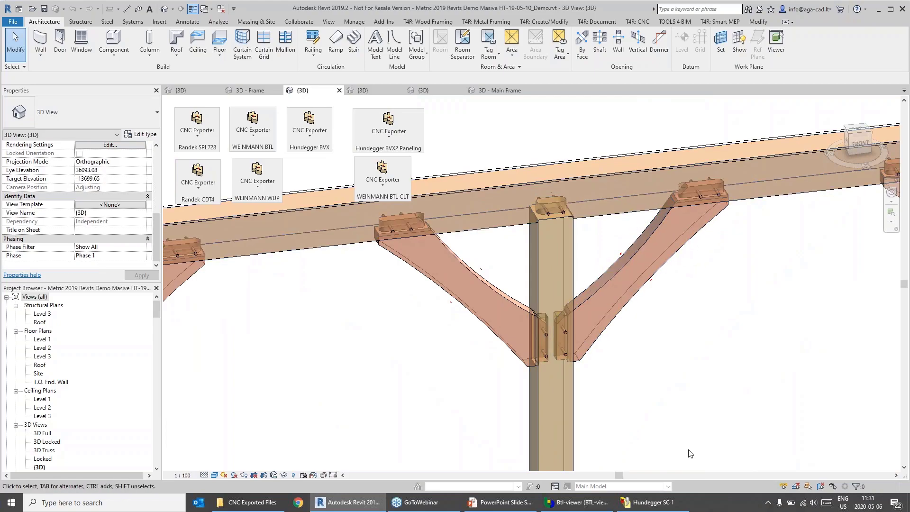
- Switch to Hundegger SC 1 and inspect part _23's operations 4. Mortise, 5. Drilling and 7. Drilling alongside a joint close-up
left_click(649, 502)
scroll(524, 363, "up", 3)
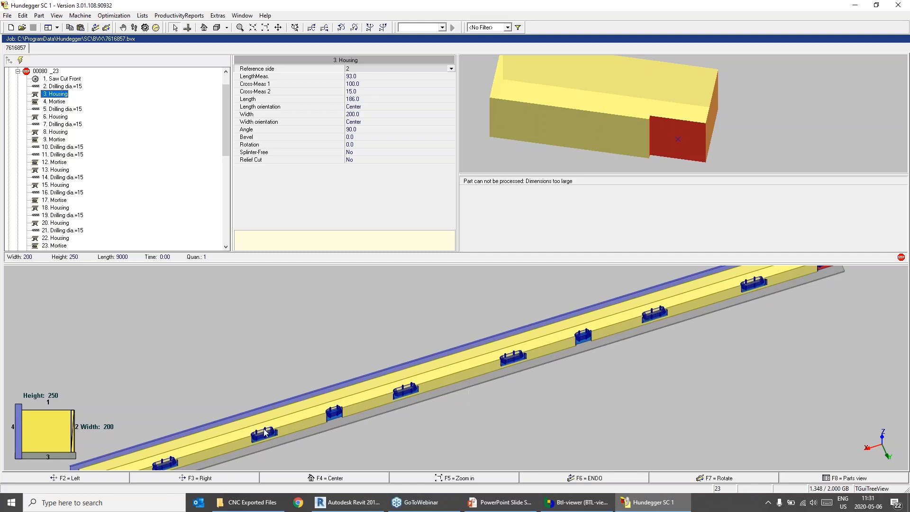
scroll(525, 376, "down", 2)
scroll(525, 376, "up", 6)
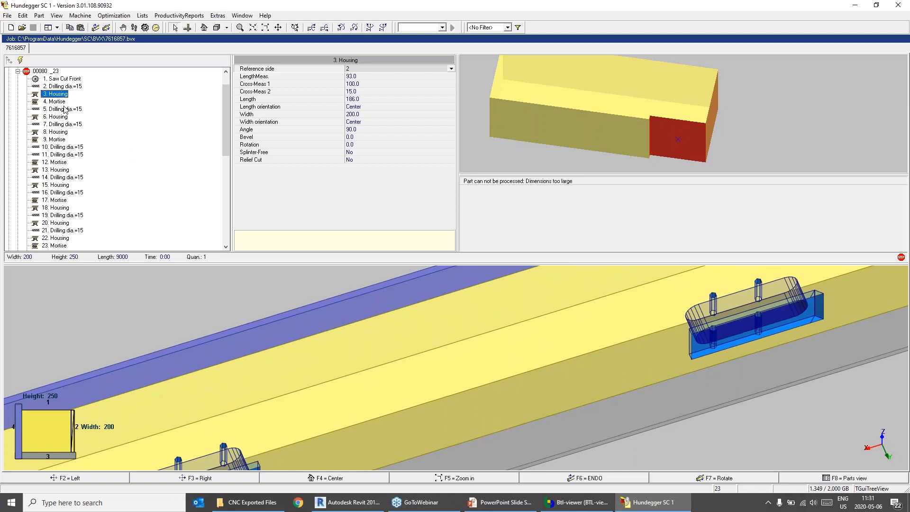
left_click(57, 101)
left_click(56, 110)
left_click(51, 125)
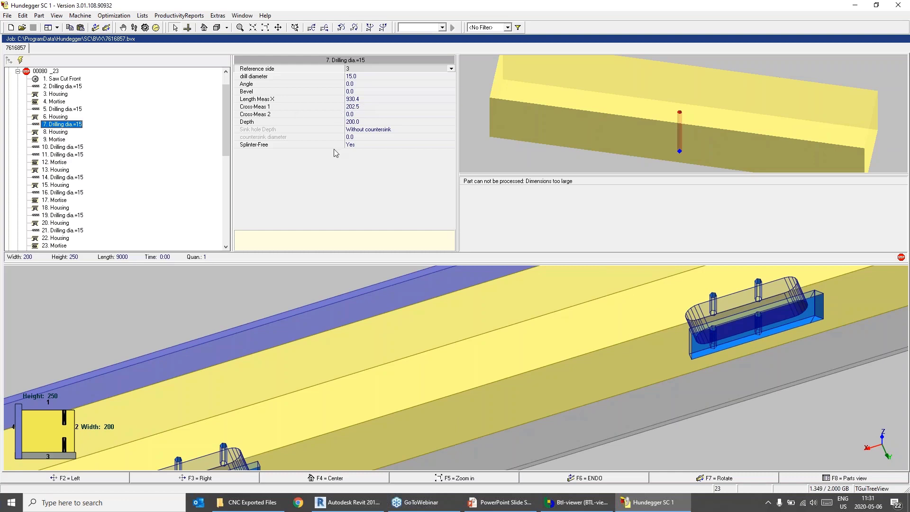
- Examine the mortises, housings and drillings along the full length of girder part _23
scroll(607, 343, "down", 3)
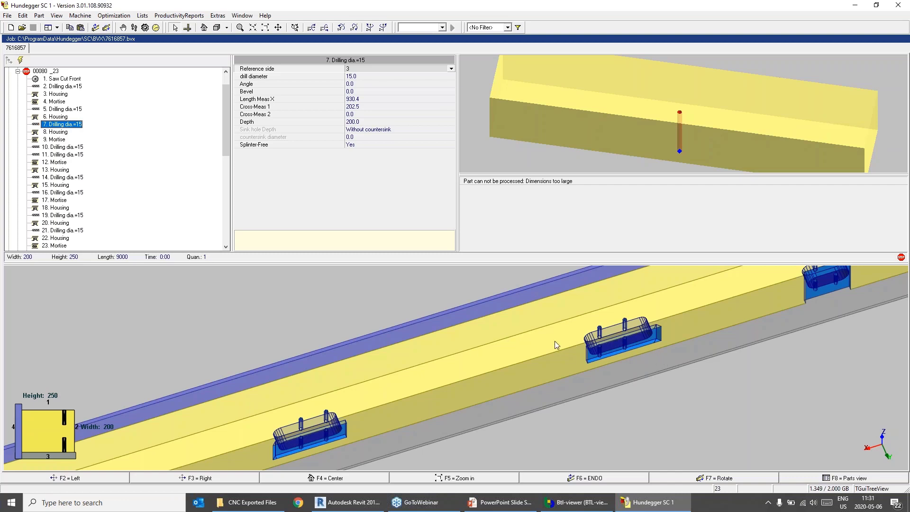
scroll(566, 351, "down", 4)
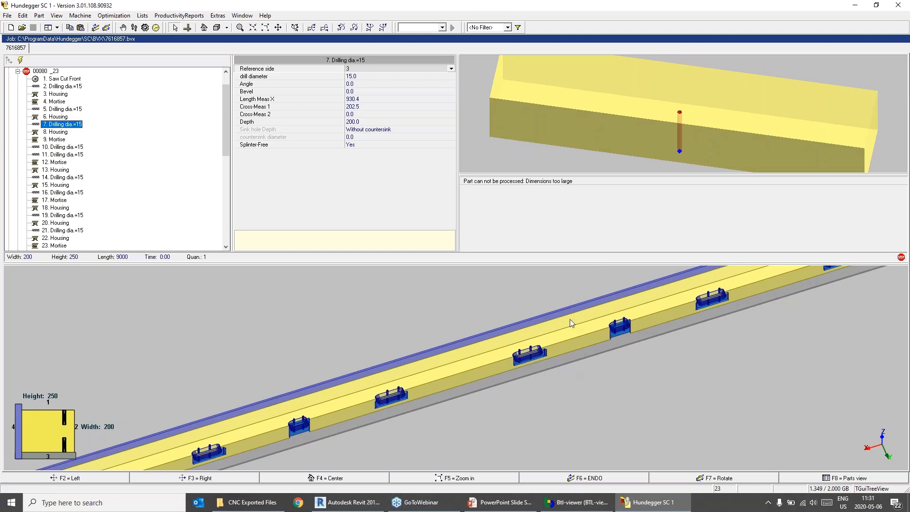
scroll(419, 358, "up", 3)
scroll(419, 358, "down", 3)
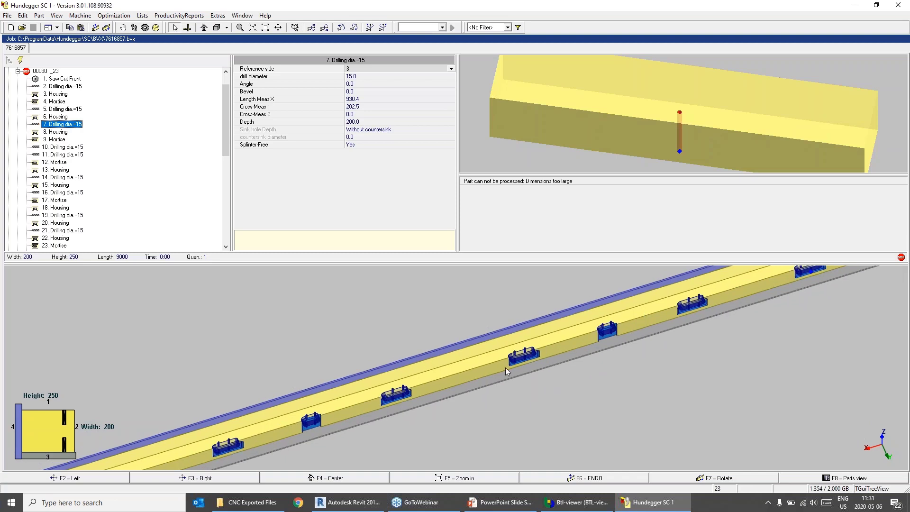
scroll(479, 351, "up", 1)
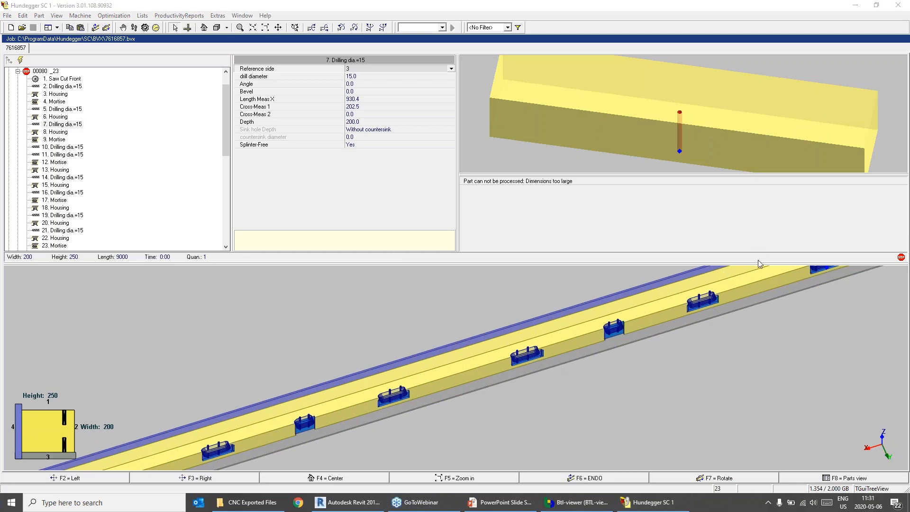
left_click(704, 342)
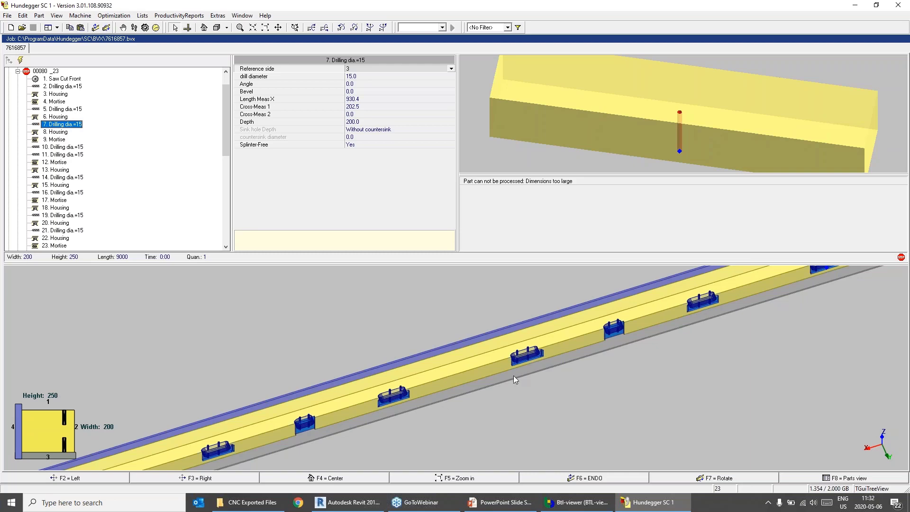
scroll(396, 379, "down", 5)
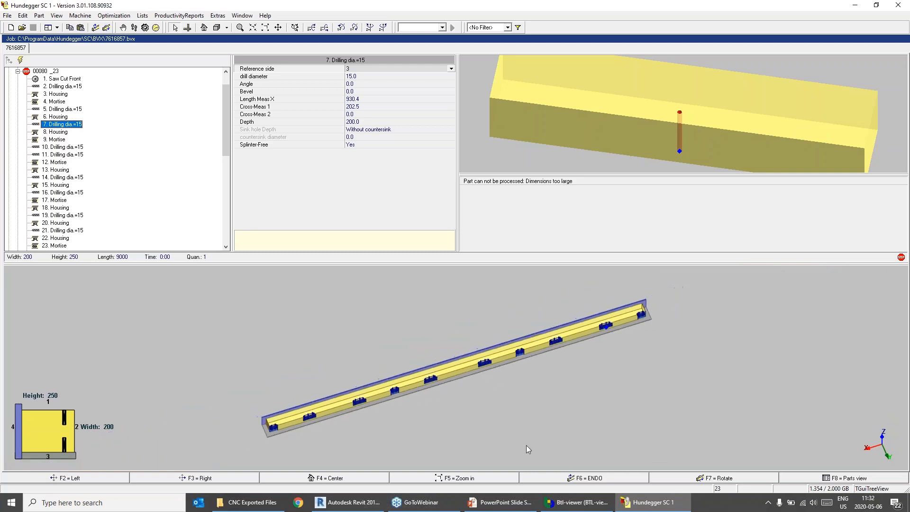
- Return to Revit and look over the neighbouring timber wall frames with their braces and connection notes
left_click(364, 502)
scroll(506, 309, "down", 8)
middle_click_drag(582, 359, 408, 387, "shift")
scroll(367, 421, "up", 5)
middle_click_drag(369, 419, 434, 320)
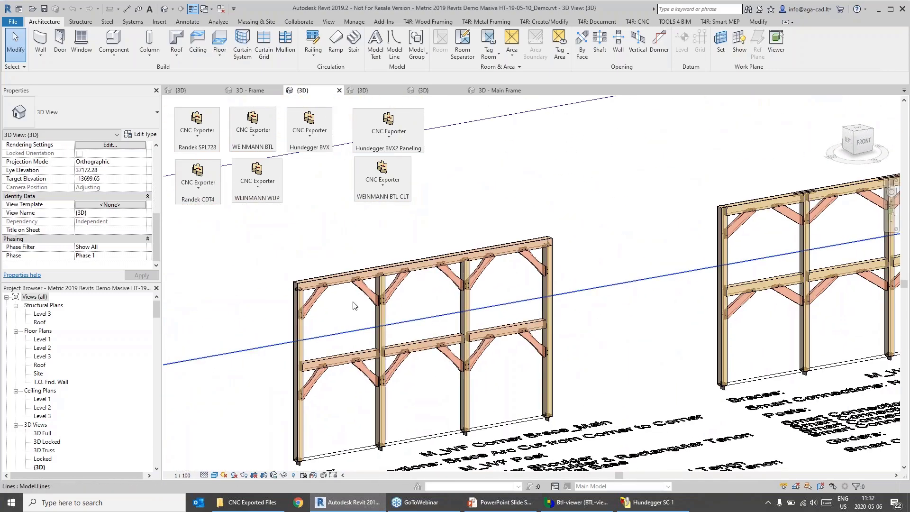
scroll(437, 311, "down", 2)
scroll(437, 313, "down", 1)
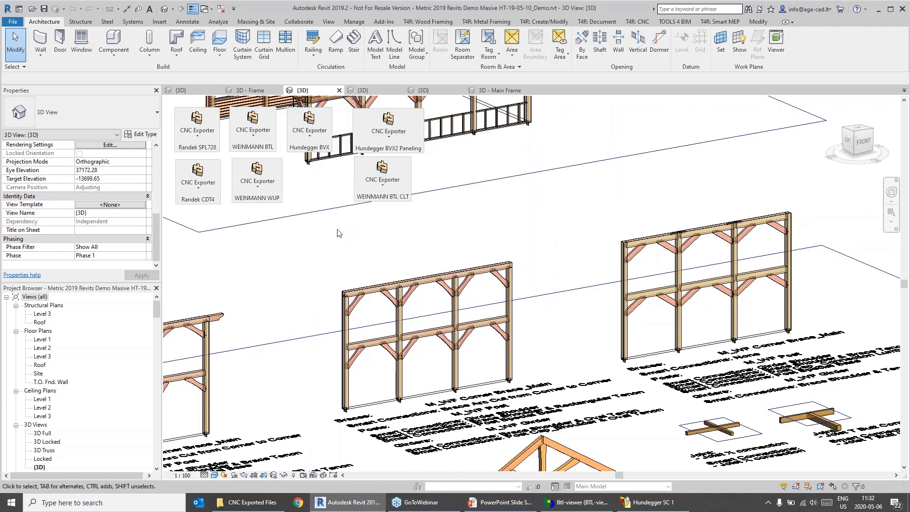
- Open the 3D - Frame view of the house and review the Export Frame layer options in the Randek CDT4 export setup
left_click(250, 93)
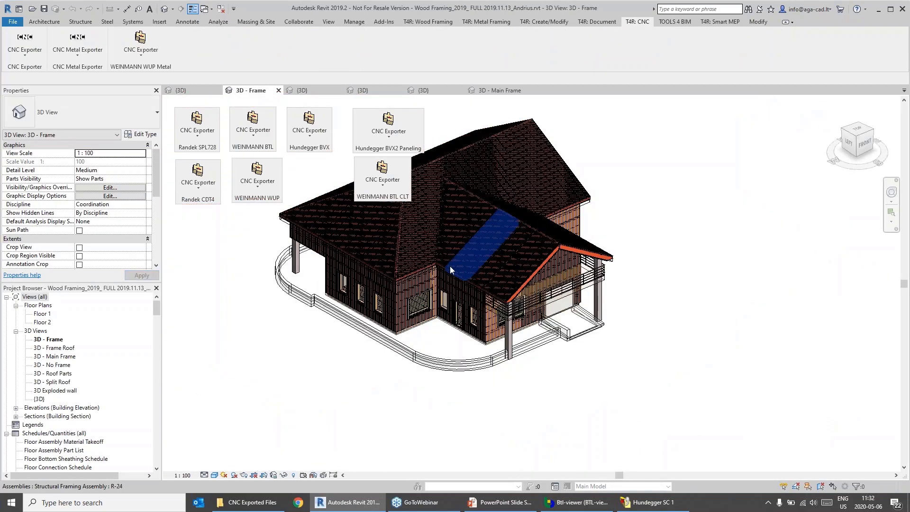
scroll(450, 271, "up", 2)
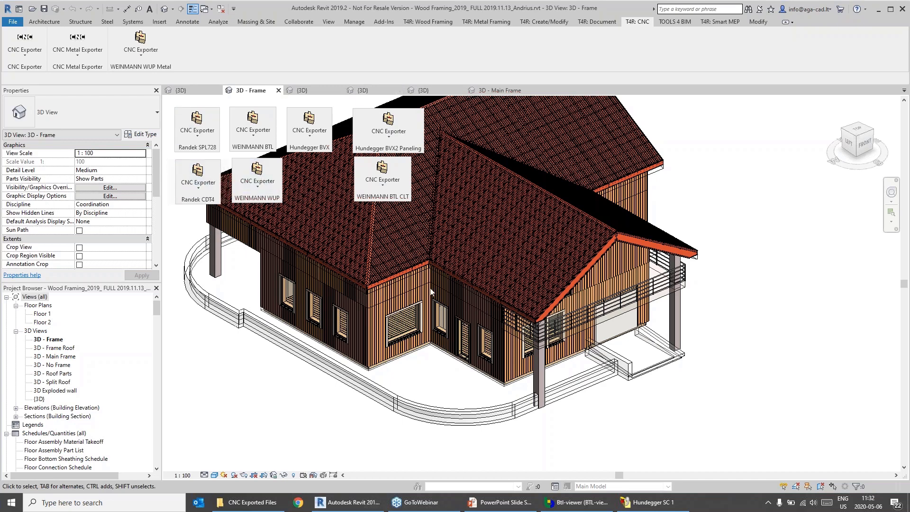
left_click(207, 191)
left_click(208, 214)
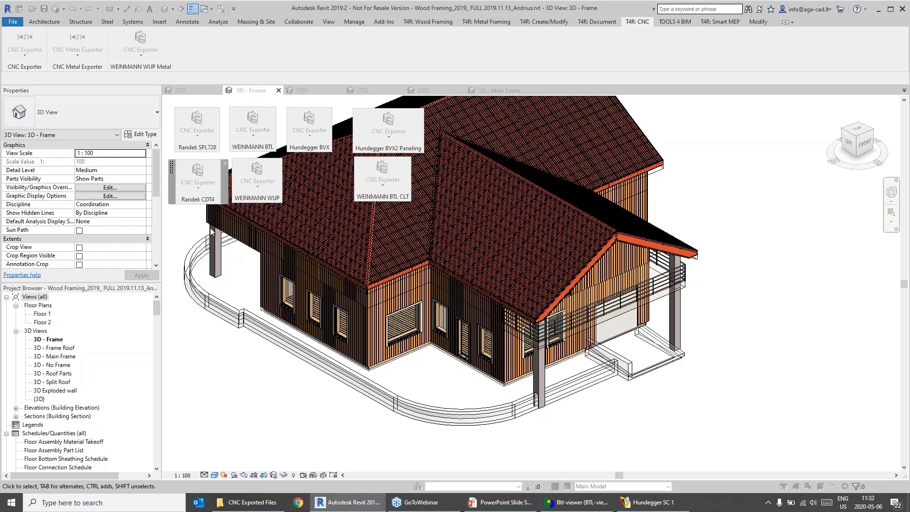
left_click(301, 148)
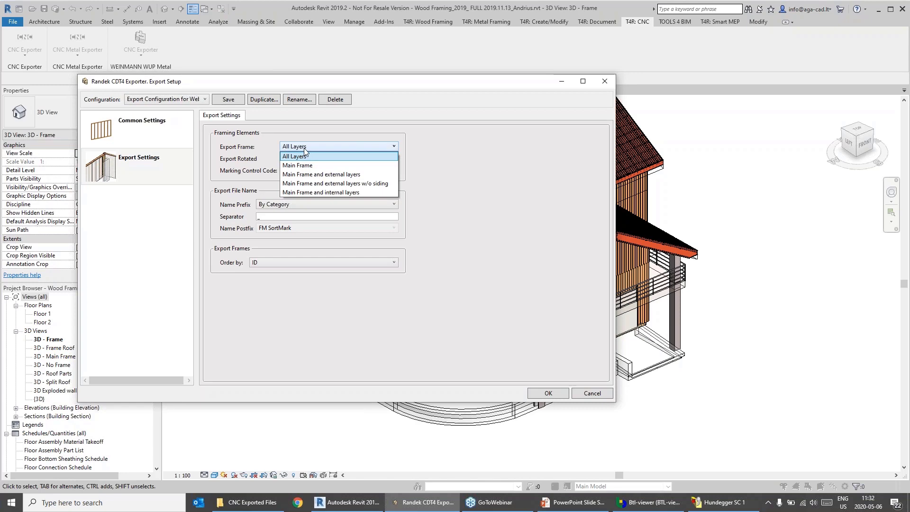
left_click(413, 127)
left_click(605, 82)
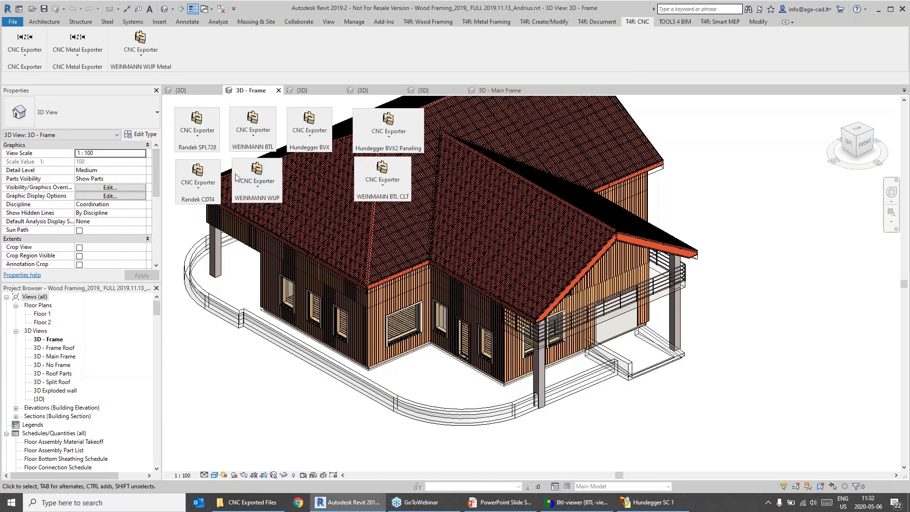
- Export the wall frame with three windows using the Randek CDT4 exporter and the Export Configuration for Webinar
middle_click_drag(278, 380, 269, 376)
left_click(199, 184)
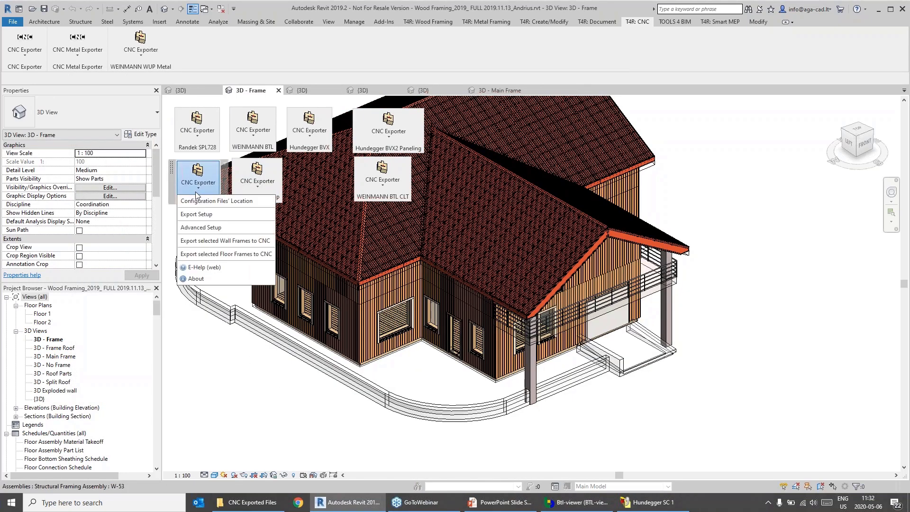
left_click(215, 243)
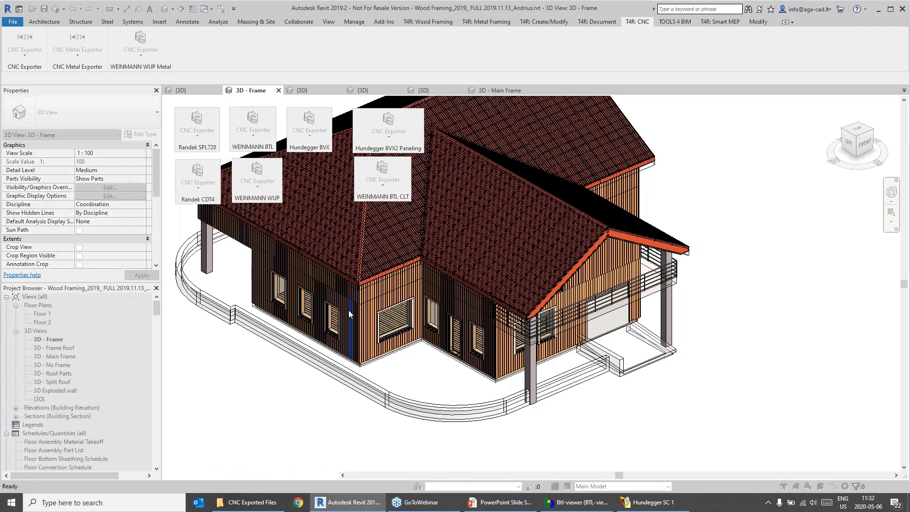
scroll(349, 308, "up", 1)
key("Escape")
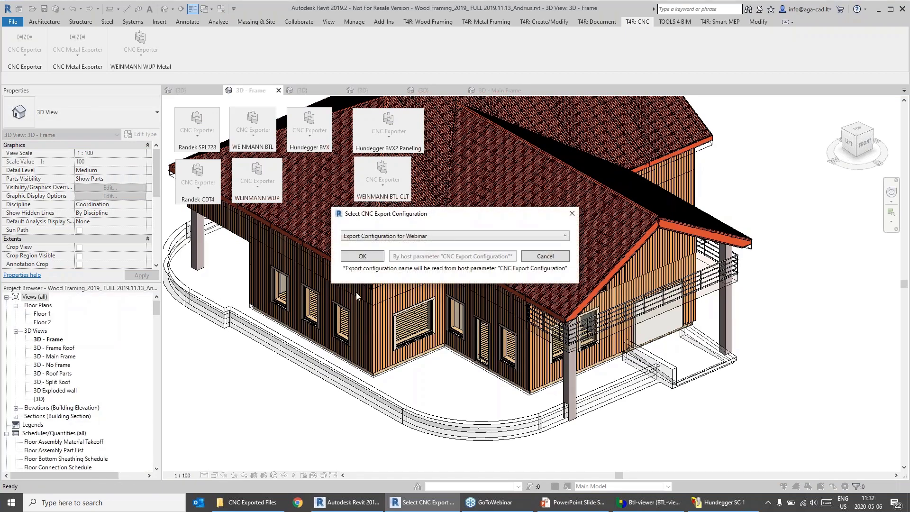
left_click(363, 256)
- Open the exported W-7.CDT from the CNC Exported Files folder in RandView
left_click(251, 502)
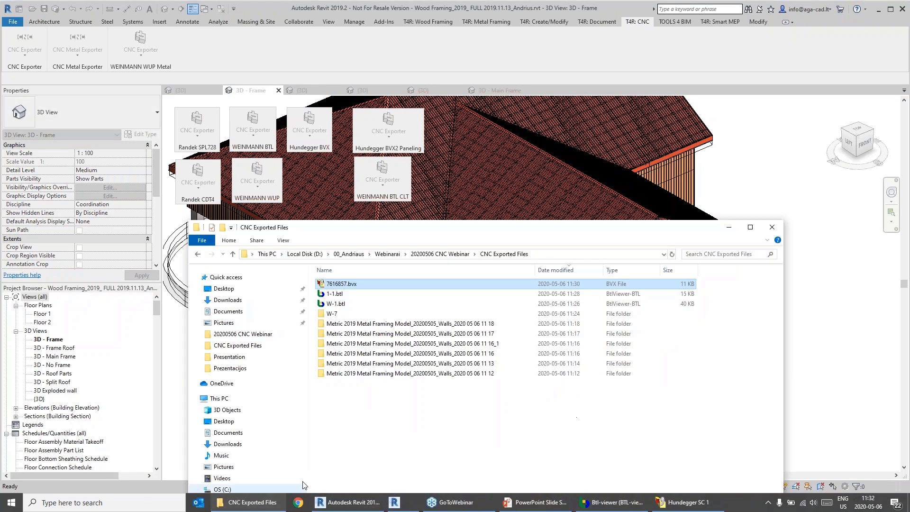
left_click_drag(405, 234, 396, 226)
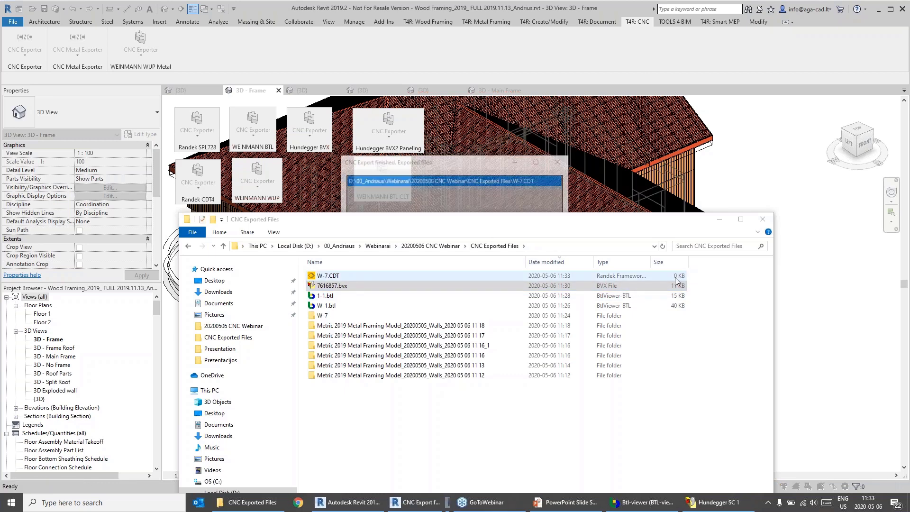
left_click(345, 276)
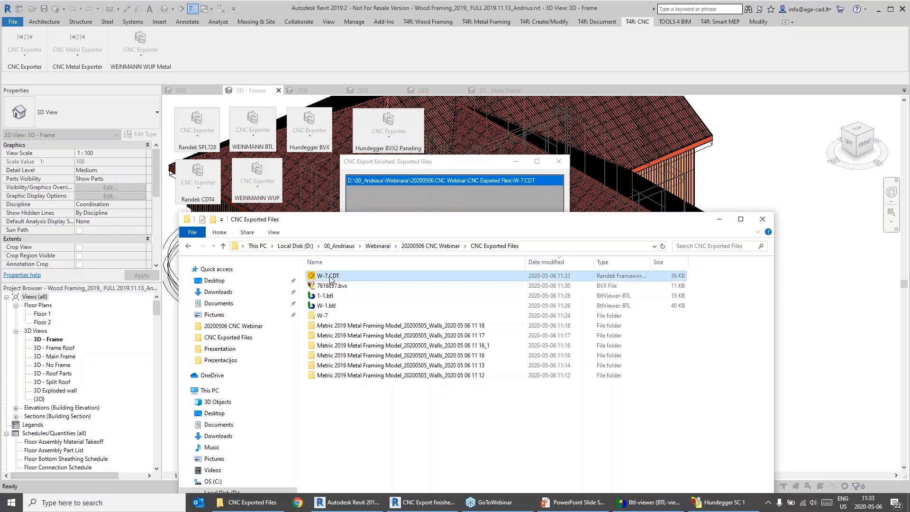
key("Return")
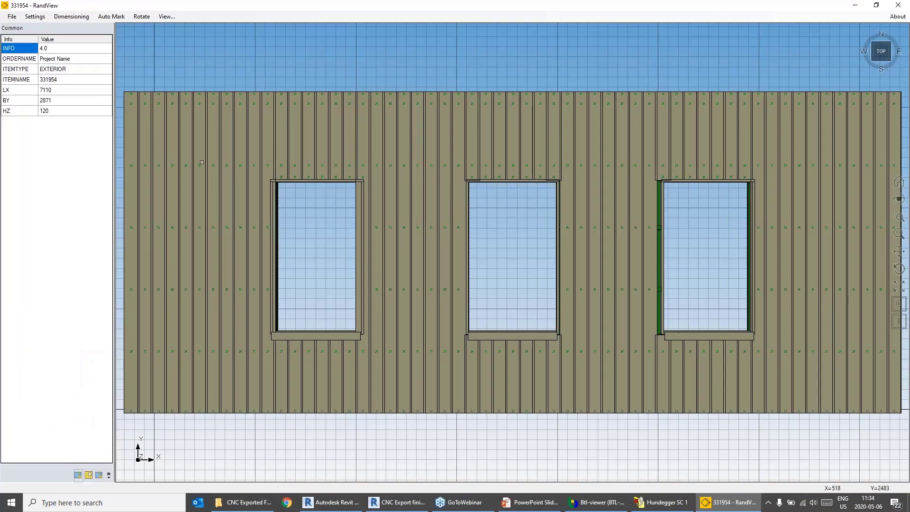
- Examine the wall panel in 3D from its siding face and its reverse face
scroll(330, 169, "down", 1)
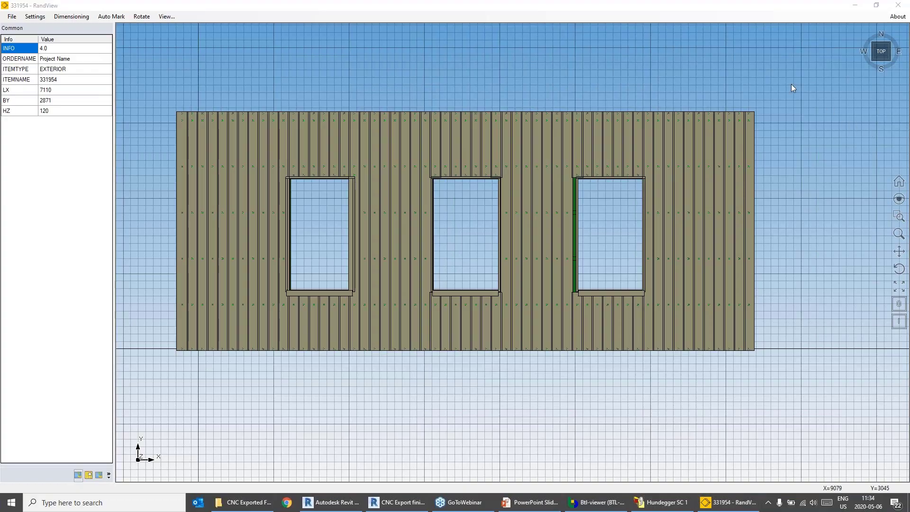
middle_click_drag(653, 301, 334, 95)
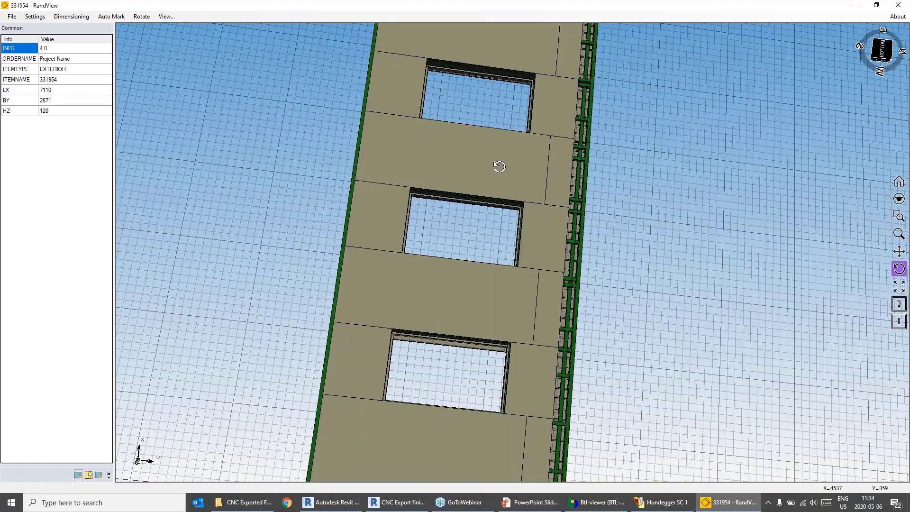
middle_click_drag(577, 177, 146, 448)
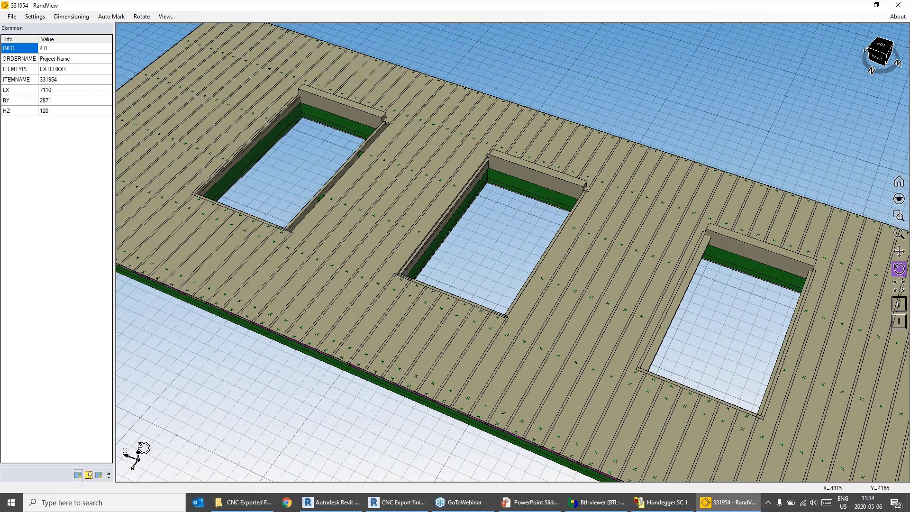
- Hide layers BoardO3, BoardO4 and BoardO5 and examine the nailing marks on the exposed battens and framing
left_click(89, 475)
left_click(100, 475)
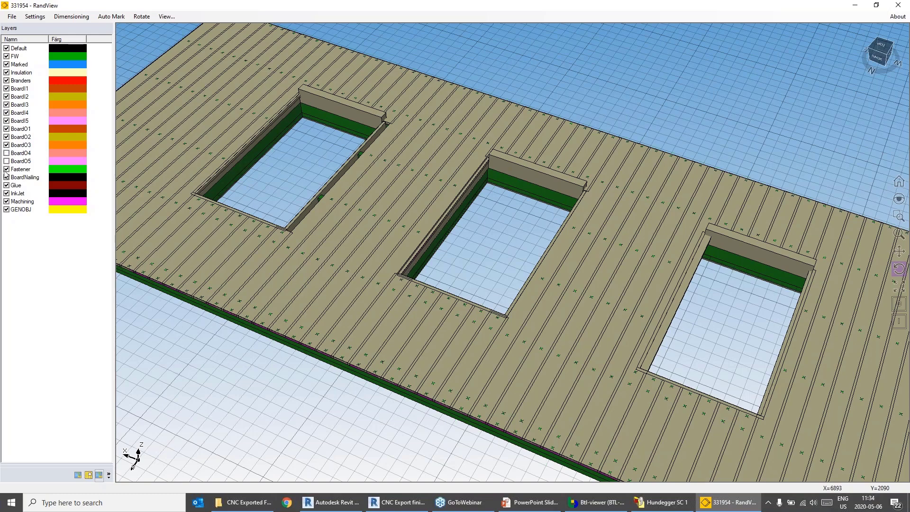
left_click(7, 145)
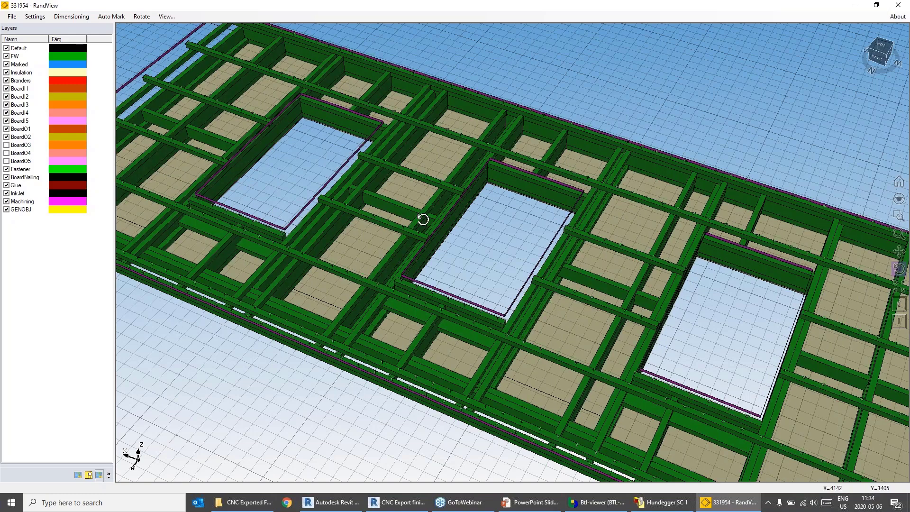
scroll(375, 175, "down", 3)
scroll(338, 198, "up", 6)
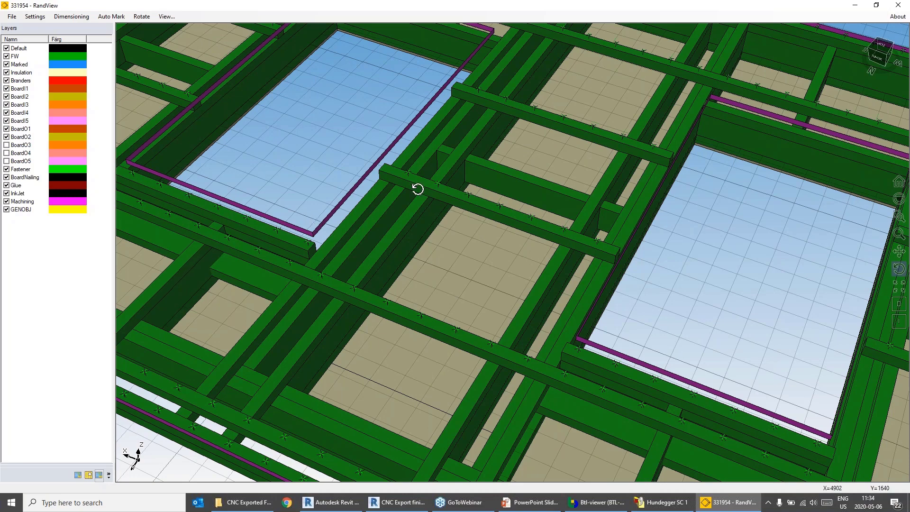
scroll(362, 298, "down", 3)
scroll(355, 295, "up", 8)
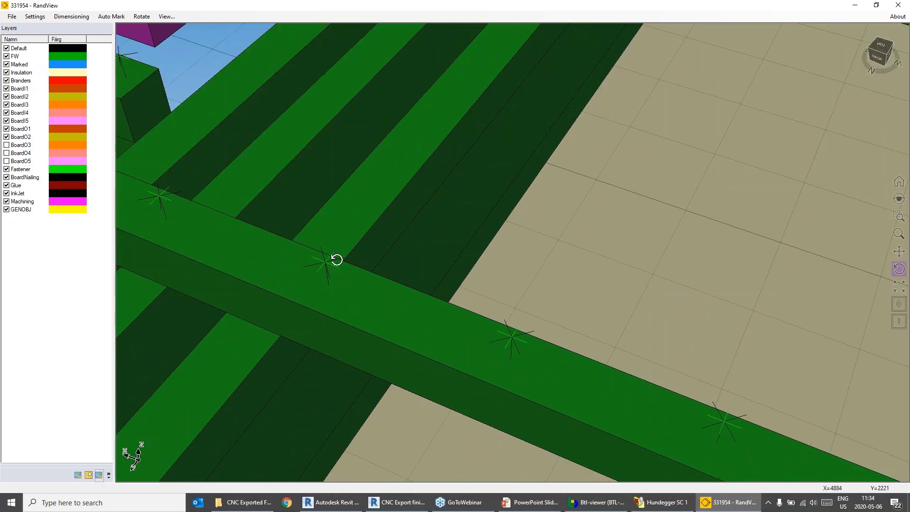
scroll(339, 266, "down", 3)
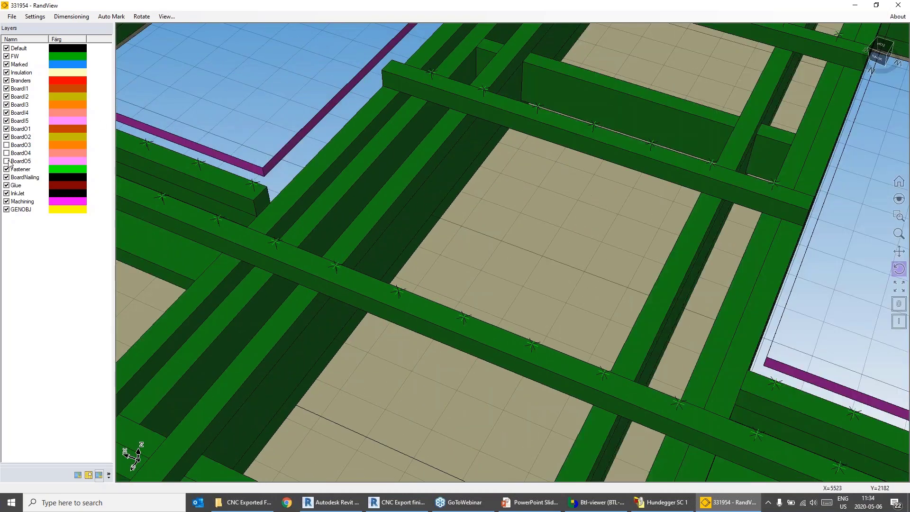
- Show layers BoardO3, BoardO4 and BoardO5 again and return to Revit
left_click(7, 145)
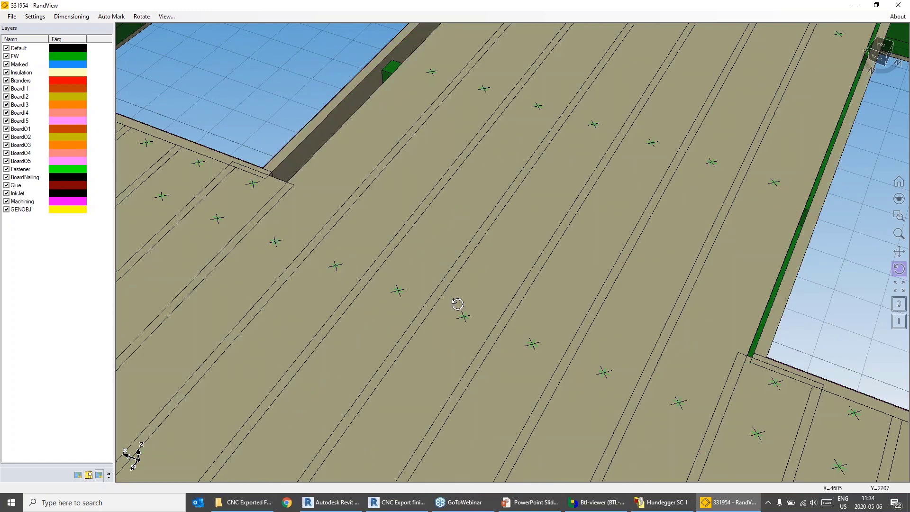
left_click(332, 502)
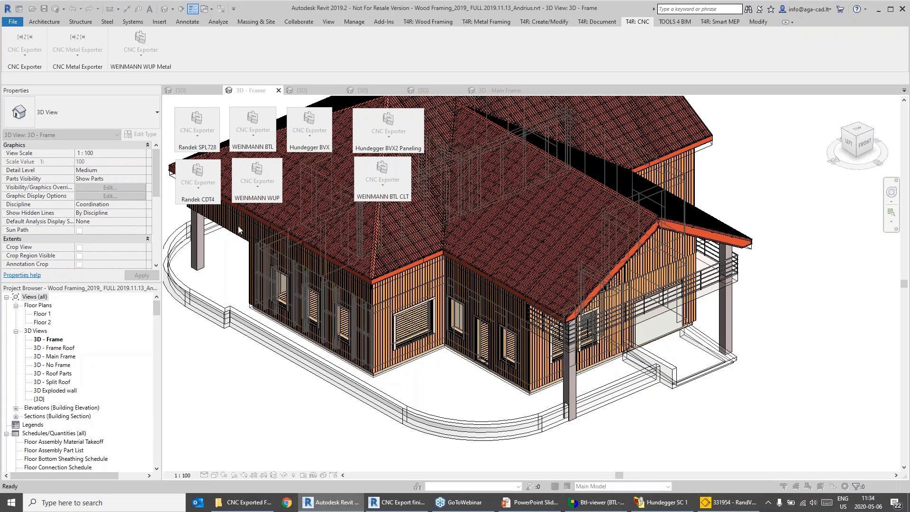
- Close the finished-export report and open the Siding Nailing settings in the Randek CDT4 advanced setup
left_click(389, 499)
left_click(560, 161)
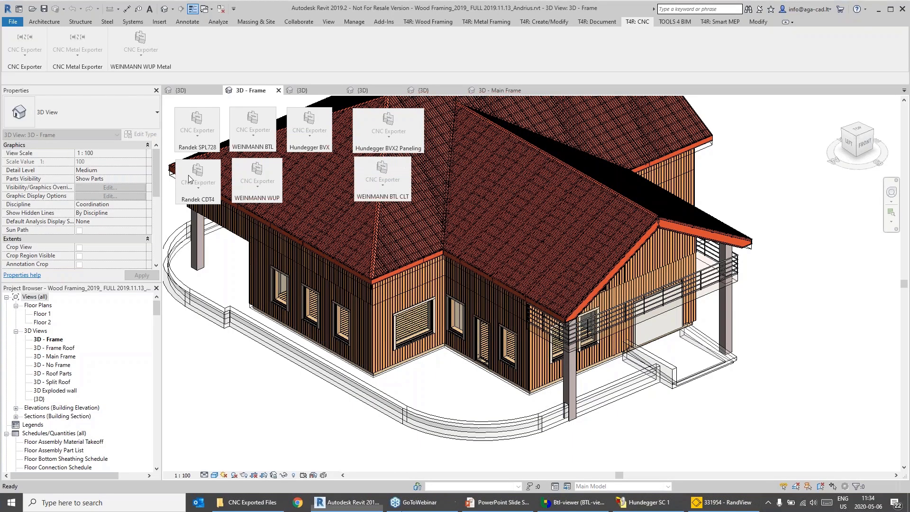
right_click(191, 182)
left_click(207, 232)
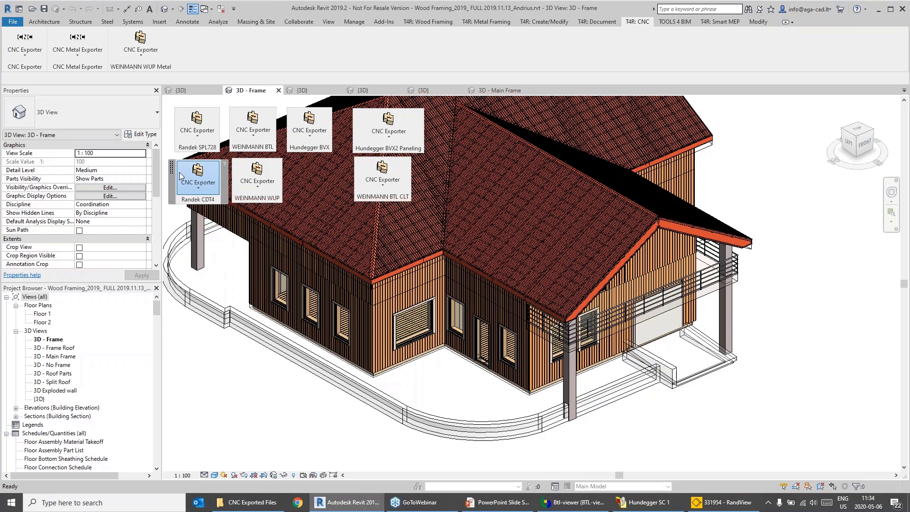
left_click(172, 309)
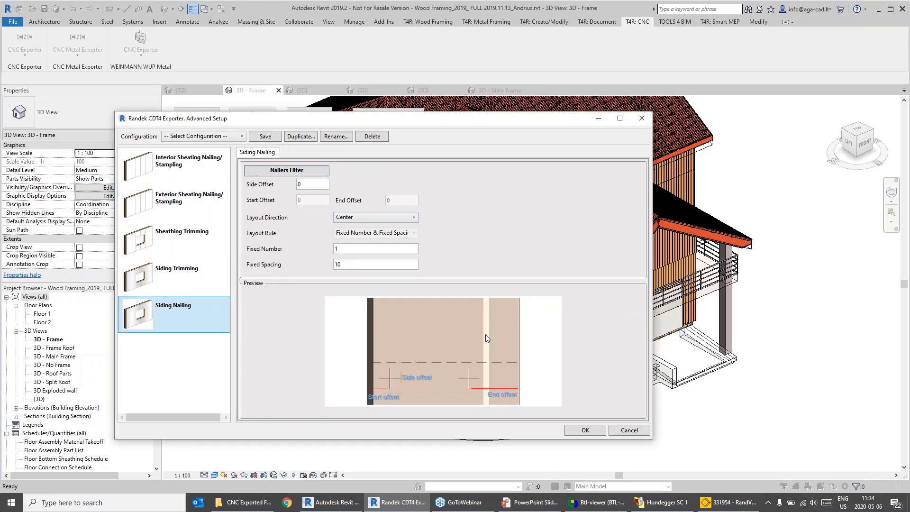
- Try the Start End layout direction for siding nailing and look through the nailers filter options
left_click(363, 217)
left_click(373, 252)
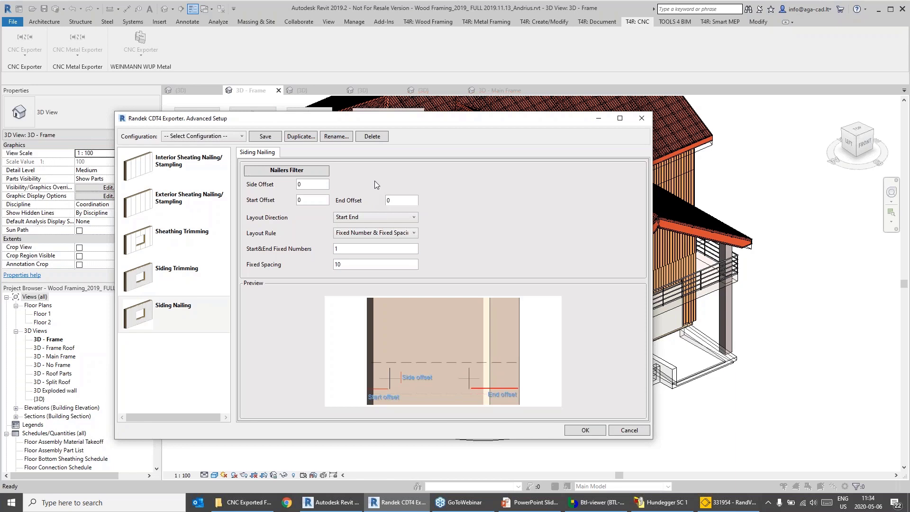
left_click(284, 171)
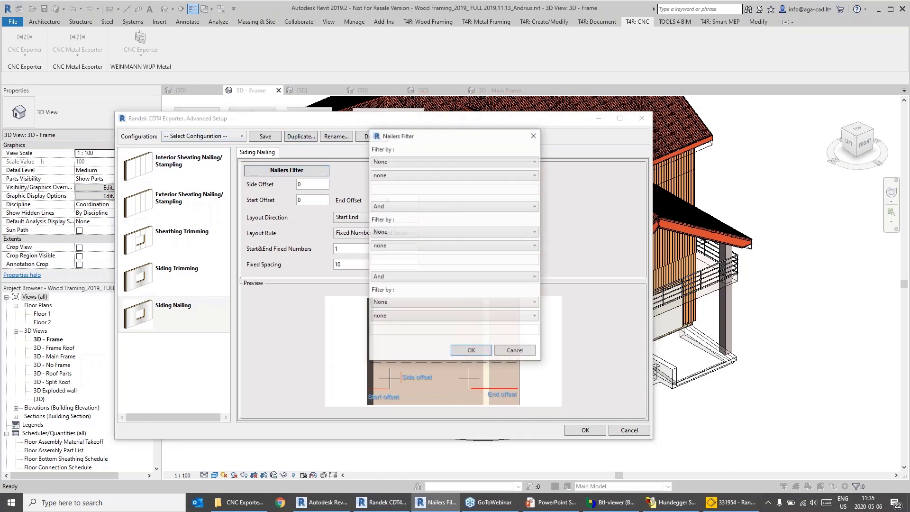
left_click(534, 136)
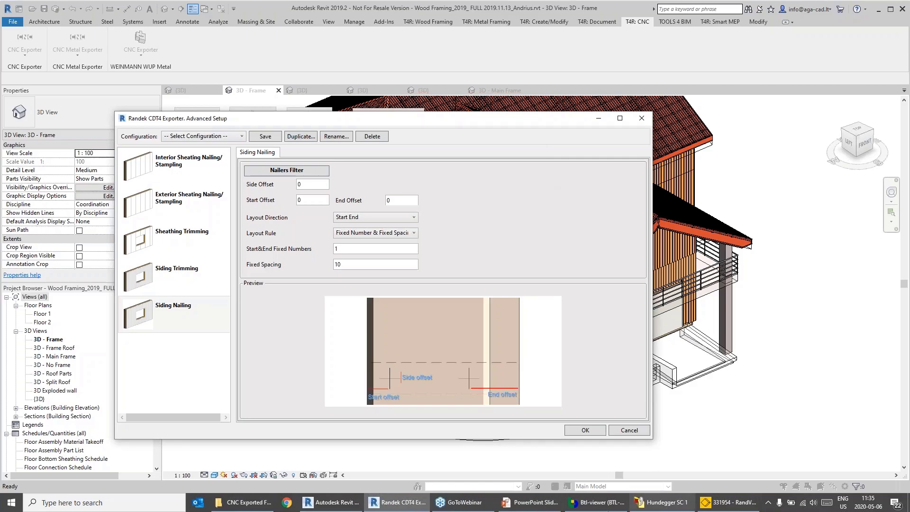
- Examine the siding nail marks around the window openings in RandView, and close the viewer and Revit's CDT4 advanced setup
left_click(716, 506)
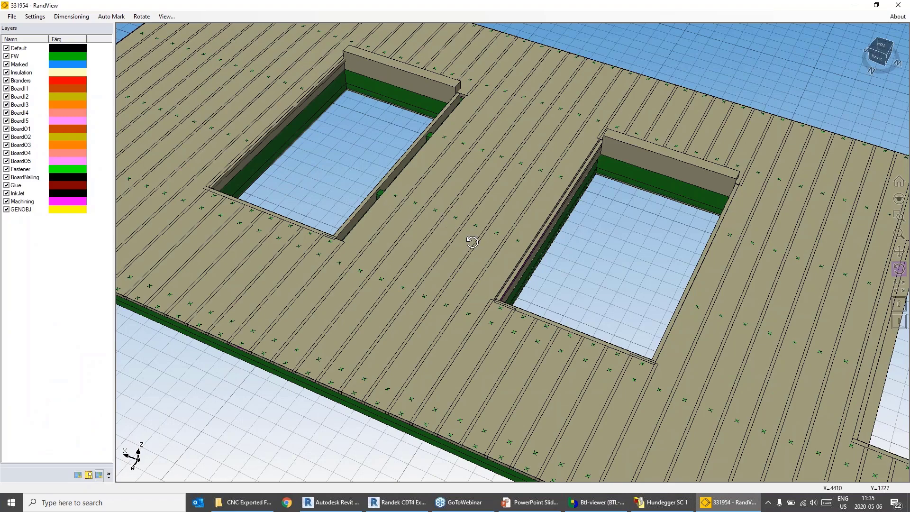
left_click_drag(454, 347, 503, 292)
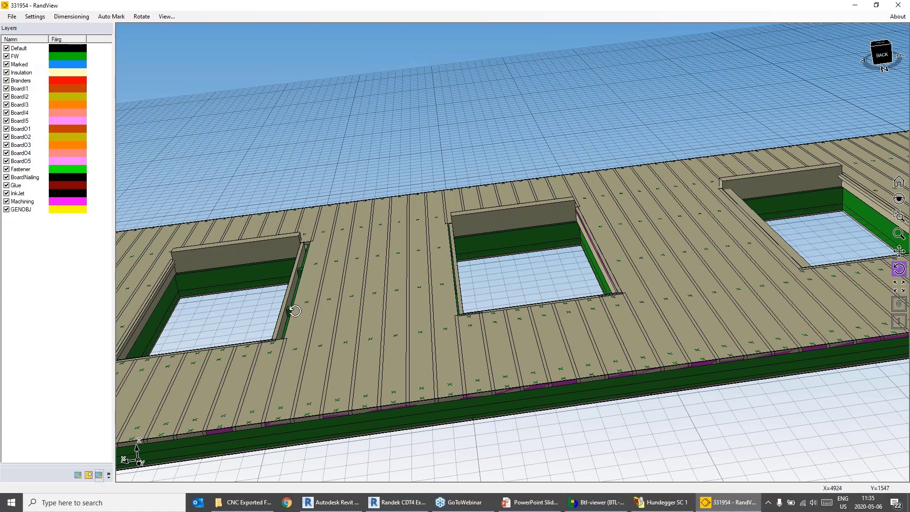
left_click_drag(371, 364, 439, 355)
left_click(898, 5)
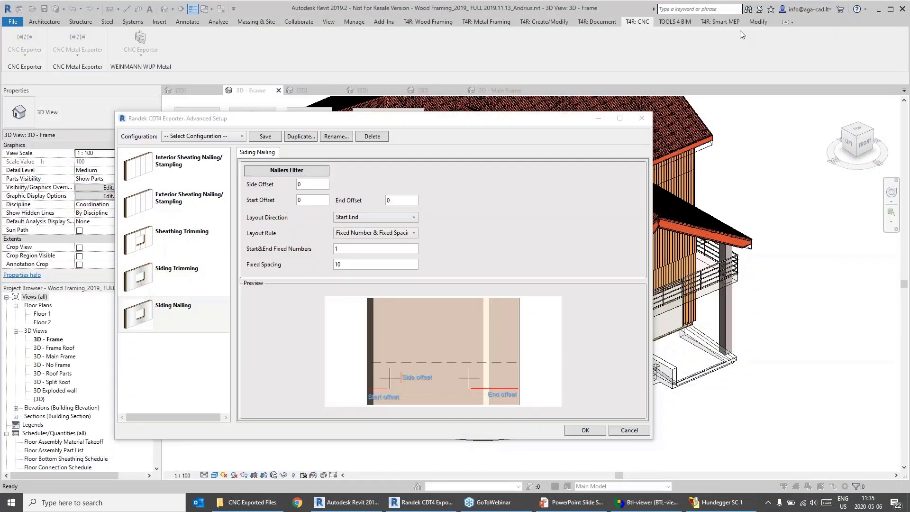
left_click(641, 119)
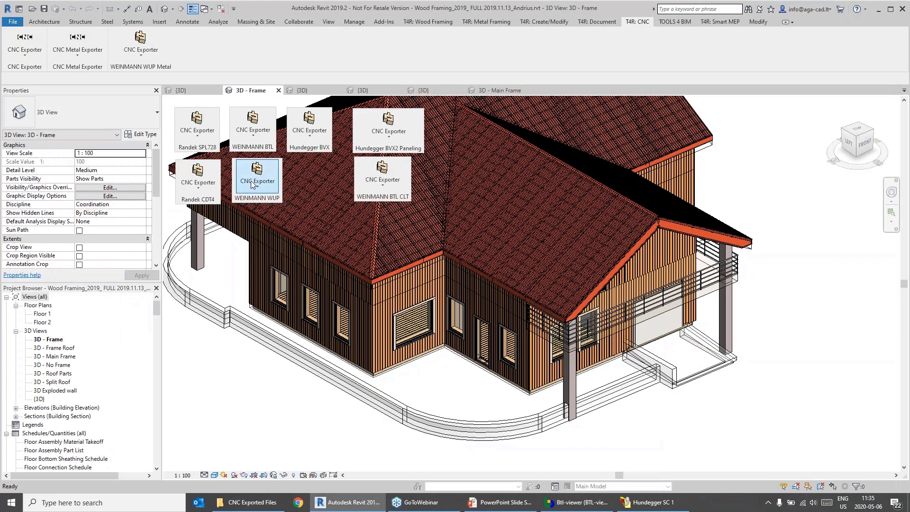
- Temporarily isolate the sloped gable wall assembly W-48 in the 3D view and show its sheathed back face
middle_click_drag(360, 228, 520, 280, "shift")
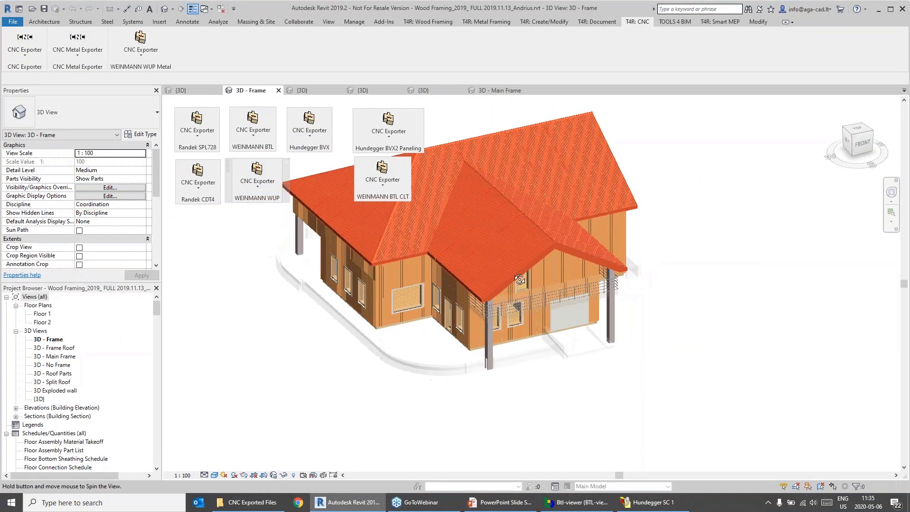
left_click(503, 288)
scroll(503, 288, "up", 5)
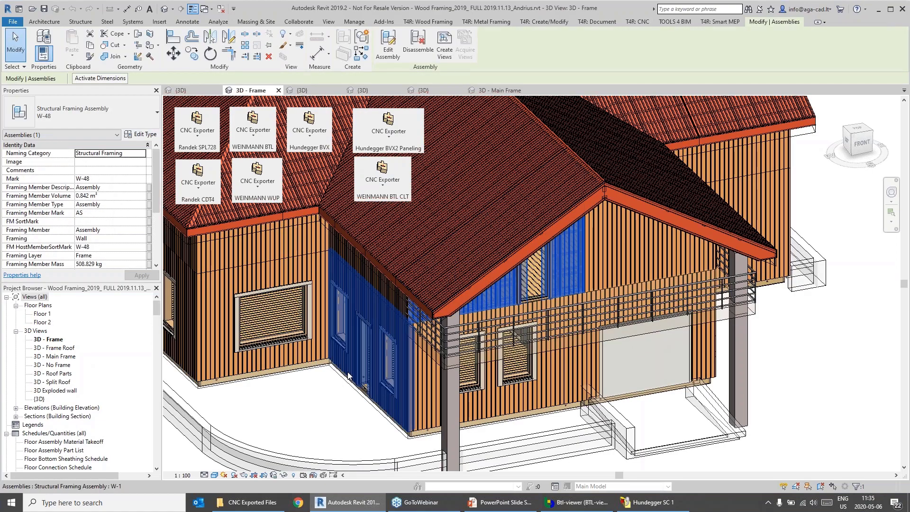
left_click(284, 475)
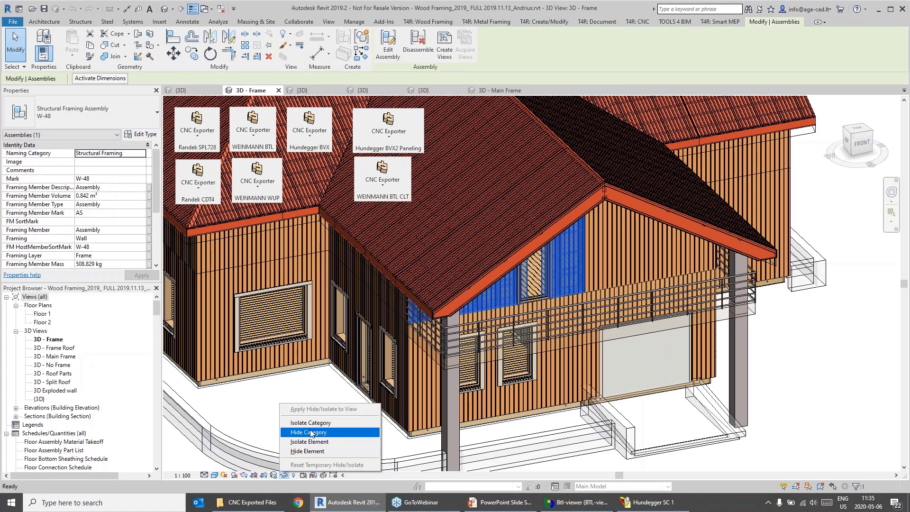
left_click(309, 442)
middle_click_drag(386, 366, 545, 373, "shift")
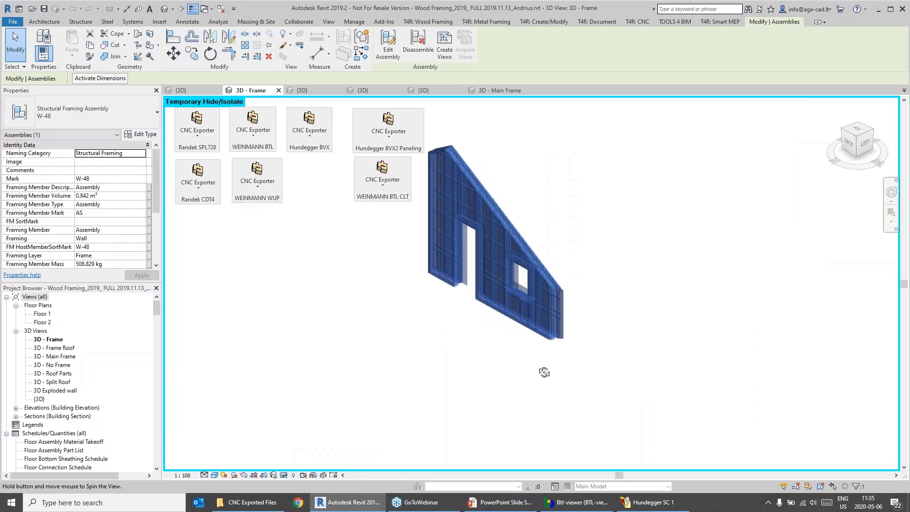
left_click(484, 376)
middle_click_drag(434, 379, 536, 325, "shift")
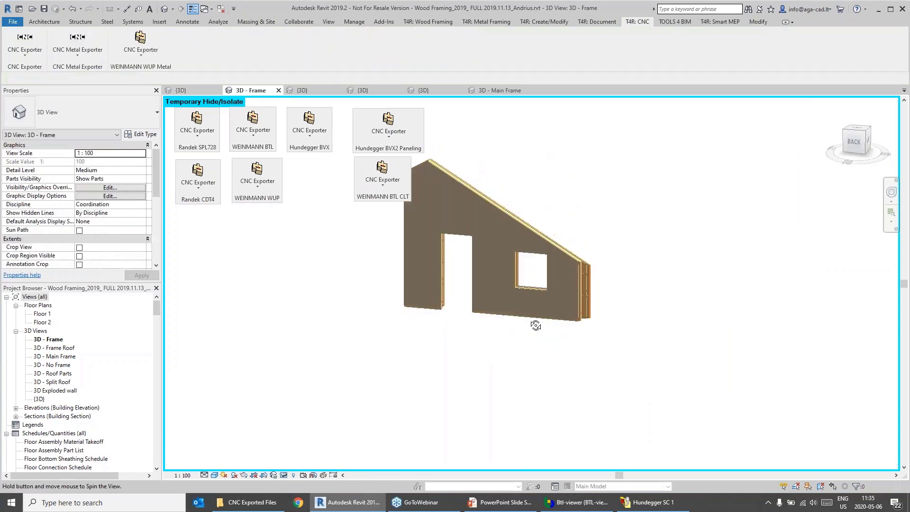
scroll(553, 223, "up", 3)
- Export the isolated wall W-48 to WEINMANN WUP using the Export Configuration for Webinar
left_click(245, 184)
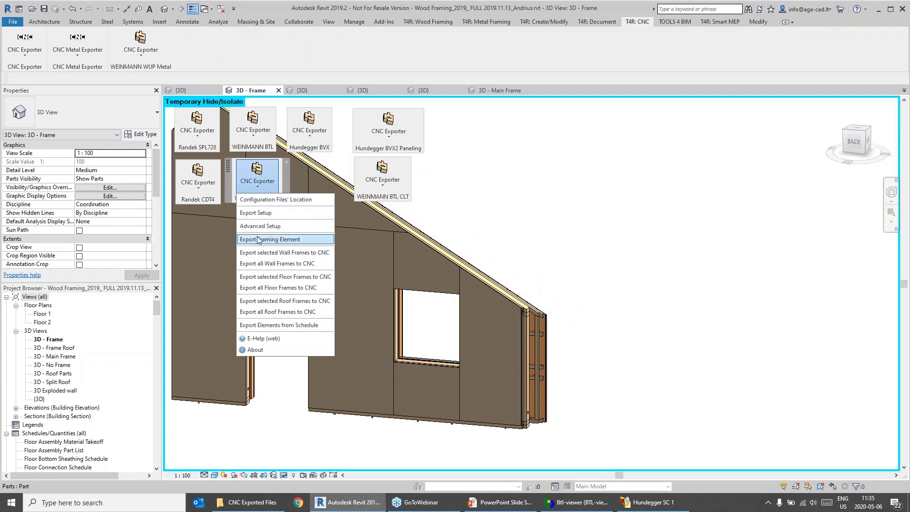
left_click(265, 252)
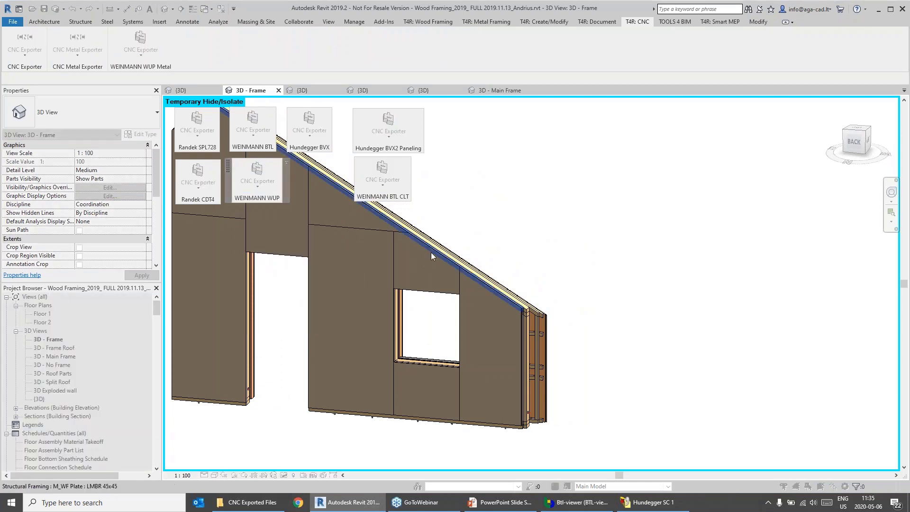
key("Escape")
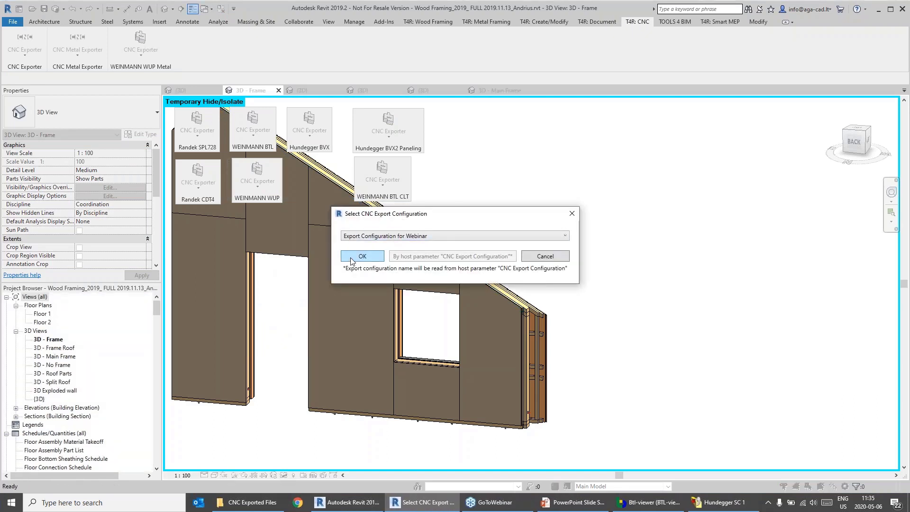
left_click(363, 256)
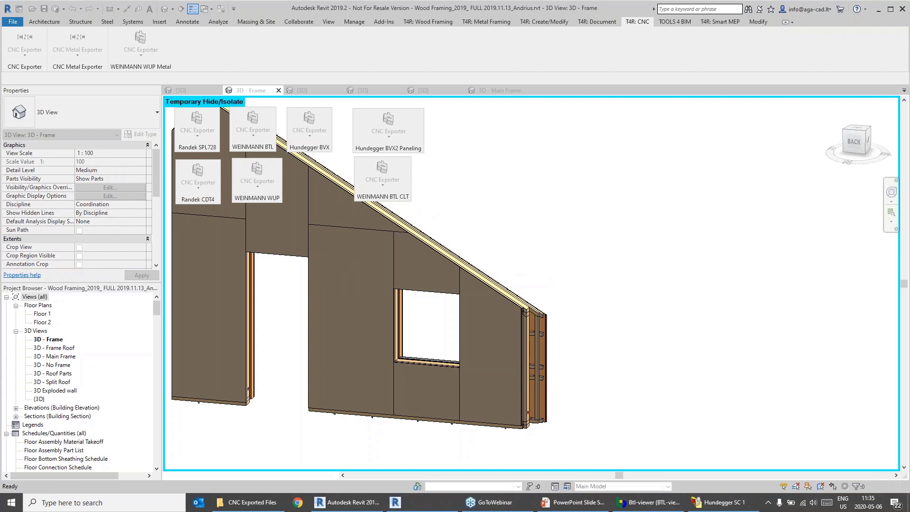
left_click(249, 503)
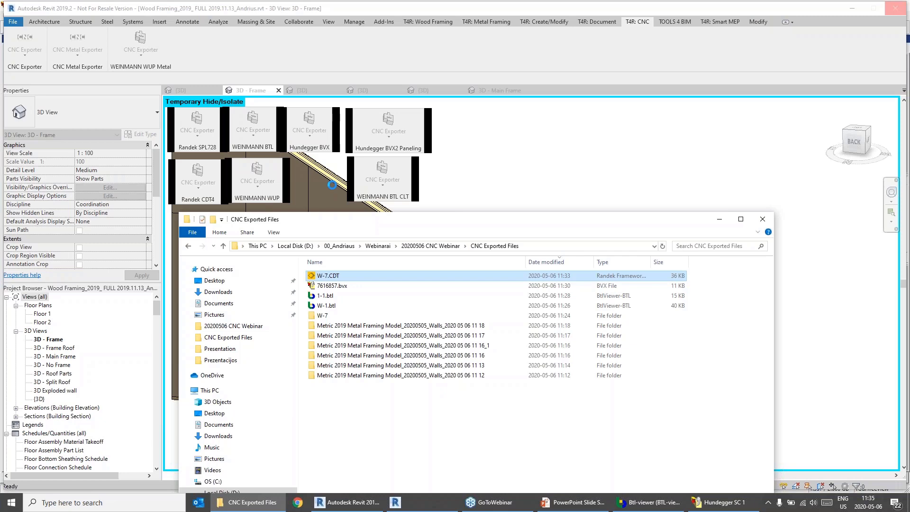
left_click(494, 156)
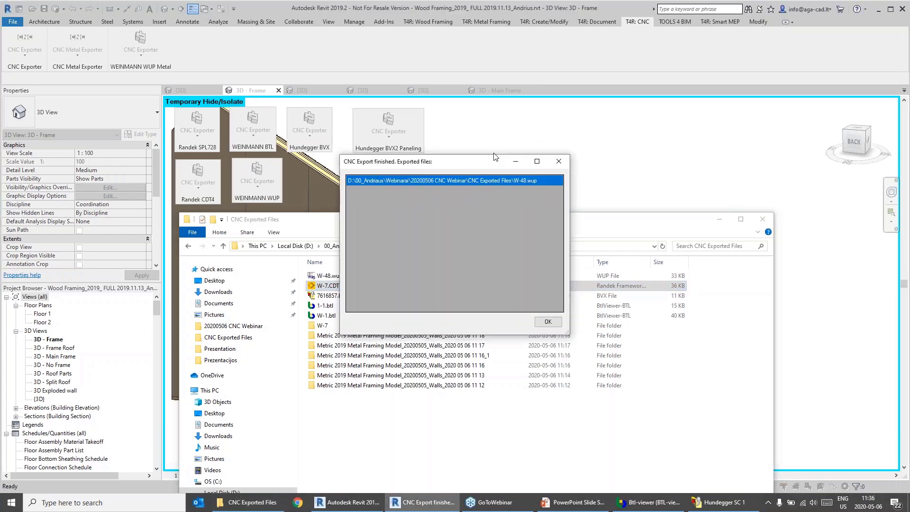
left_click(549, 322)
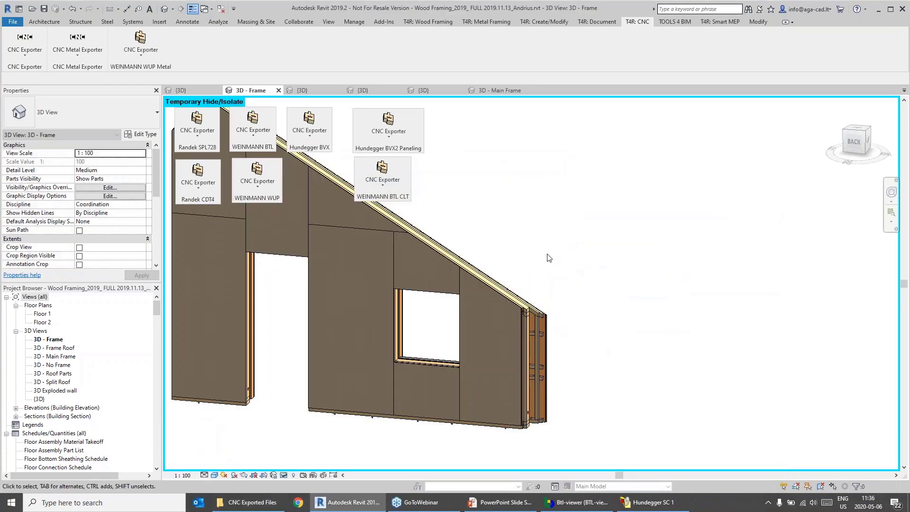
- Open the exported W-48.wup from the CNC Exported Files folder in WuPView and rotate the panel
left_click(247, 504)
double_click(346, 277)
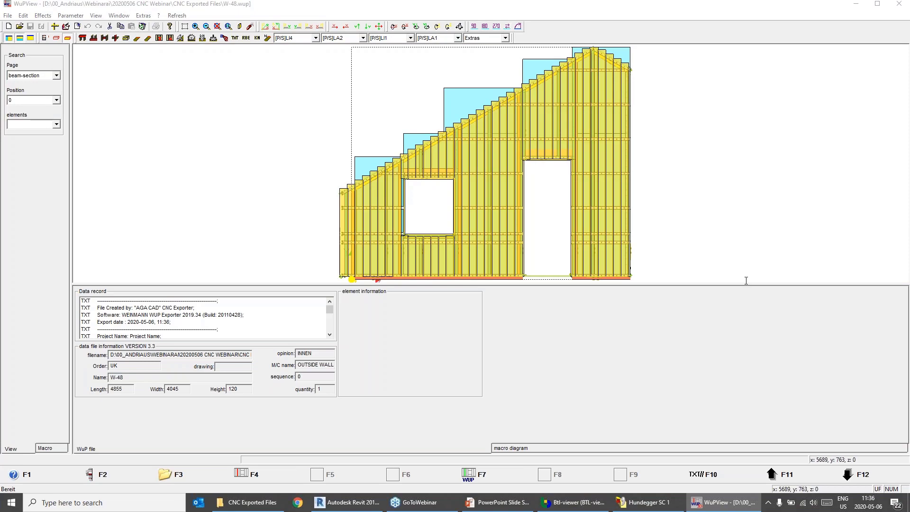
left_click(459, 27)
mouse_move(524, 207)
left_mouse_down()
mouse_move(531, 198)
mouse_move(529, 205)
left_mouse_up()
scroll(437, 156, "up", 5)
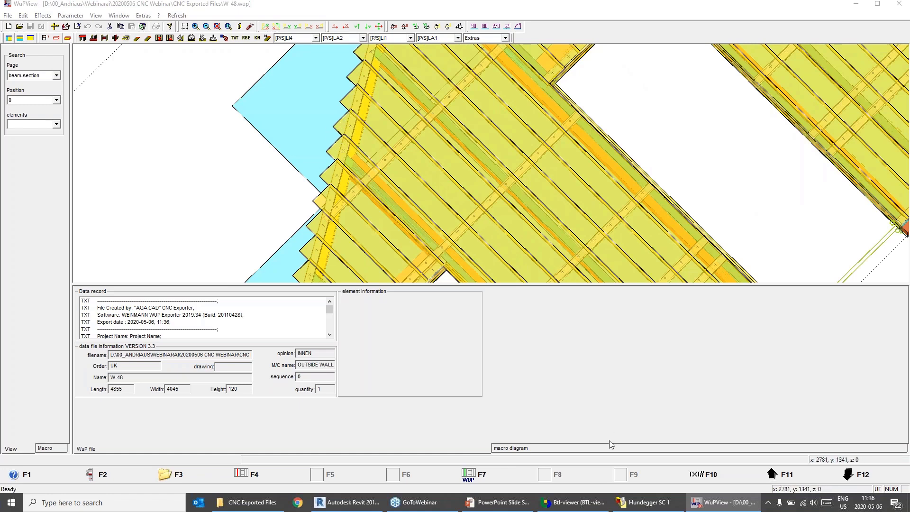
- Examine the siding face of the isolated wall in Revit for comparison and return to WuPView
left_click(349, 503)
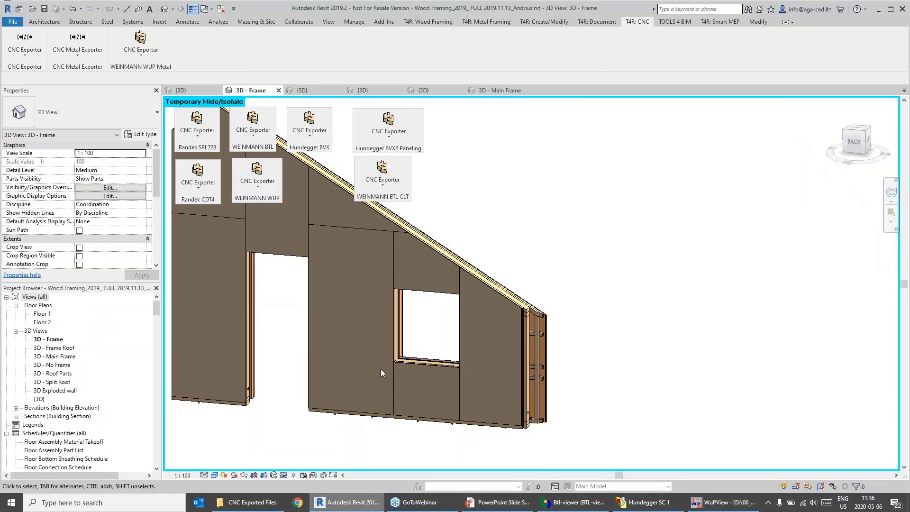
left_click(437, 273)
middle_click_drag(436, 273, 267, 248, "shift")
scroll(266, 247, "up", 5)
key("Escape")
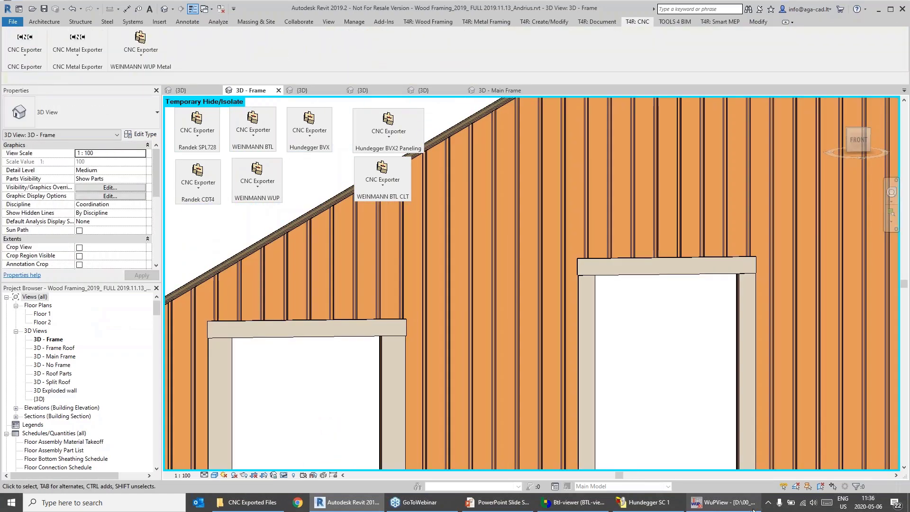
left_click(741, 509)
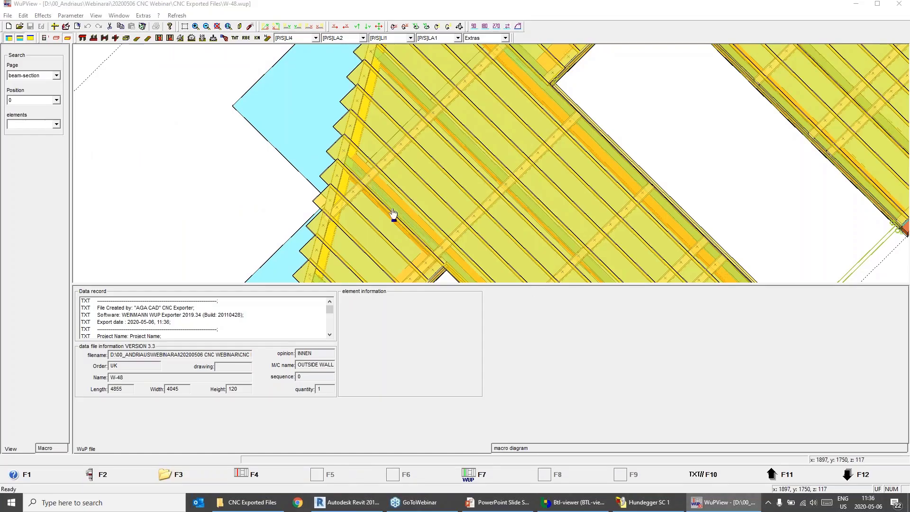
- Tilt the panel into a 3D view and delete siding board VSD-27 near the sloped edge
left_click(351, 134)
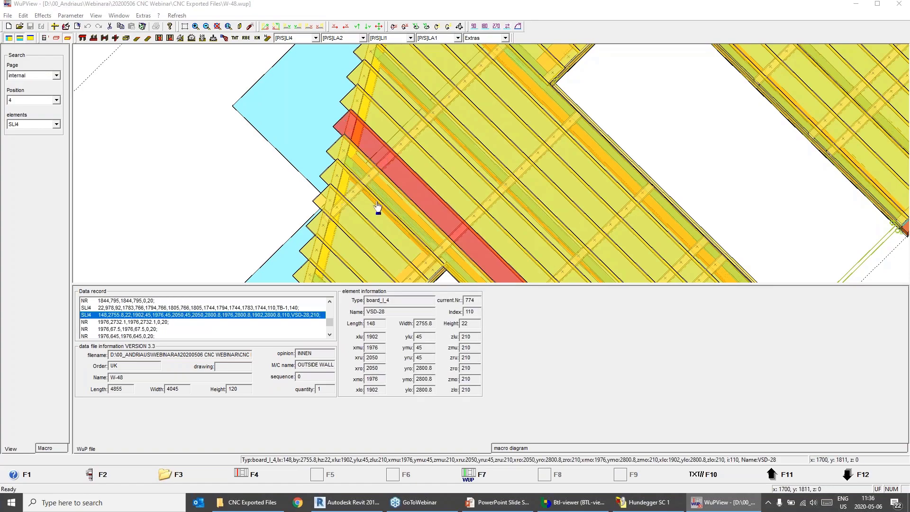
left_click(390, 212)
middle_click_drag(318, 208, 346, 212)
left_click(538, 180)
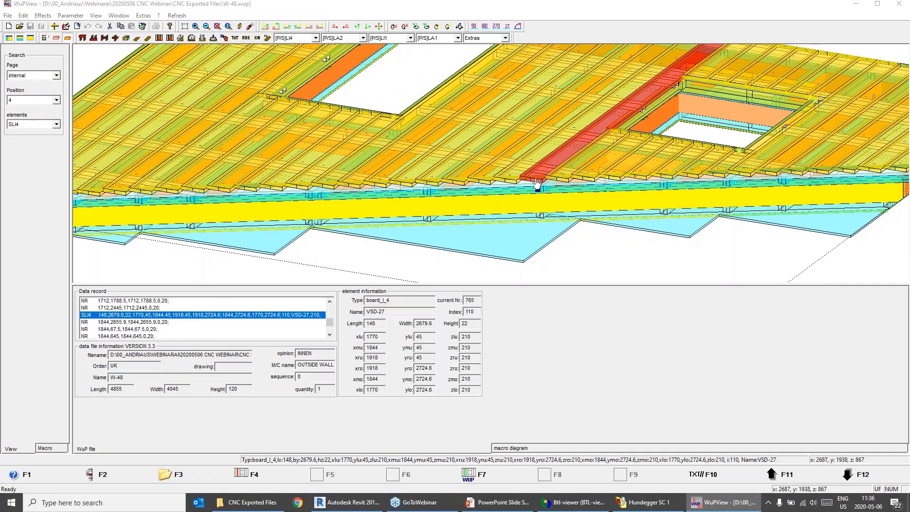
key("Delete")
- Examine the layers exposed by the removed siding board and the panel's reverse sheathing side
left_click(447, 270)
scroll(565, 206, "up", 4)
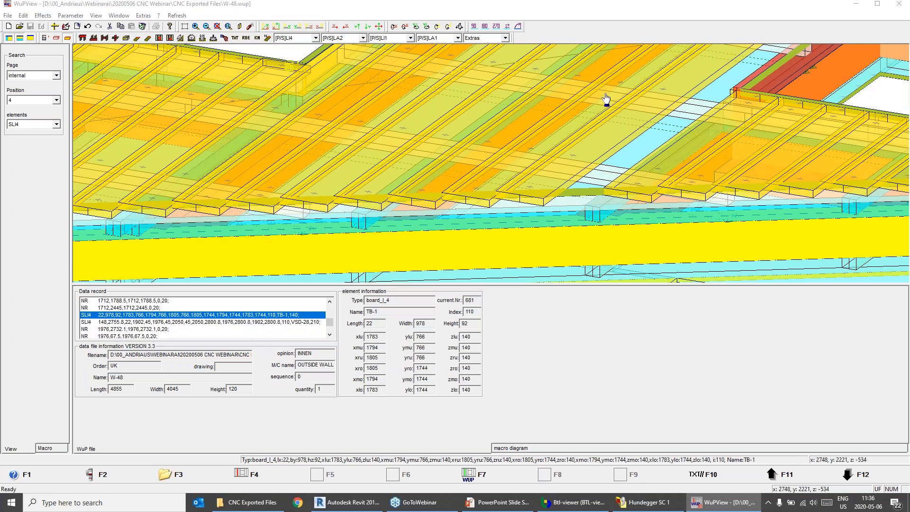
scroll(565, 202, "down", 5)
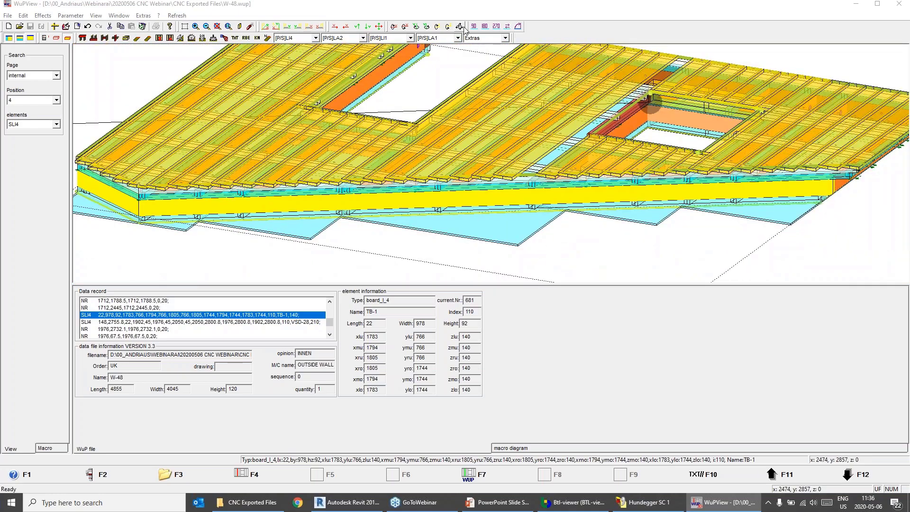
middle_click_drag(507, 217, 512, 189)
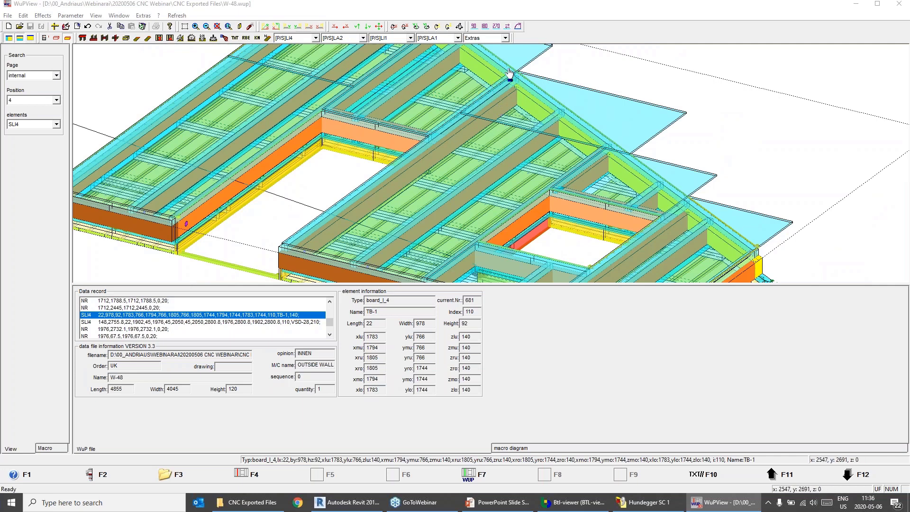
- Inspect the element data of a plywood sheathing plate and nailer NL-6, and turn the panel back to its siding face
left_click(604, 138)
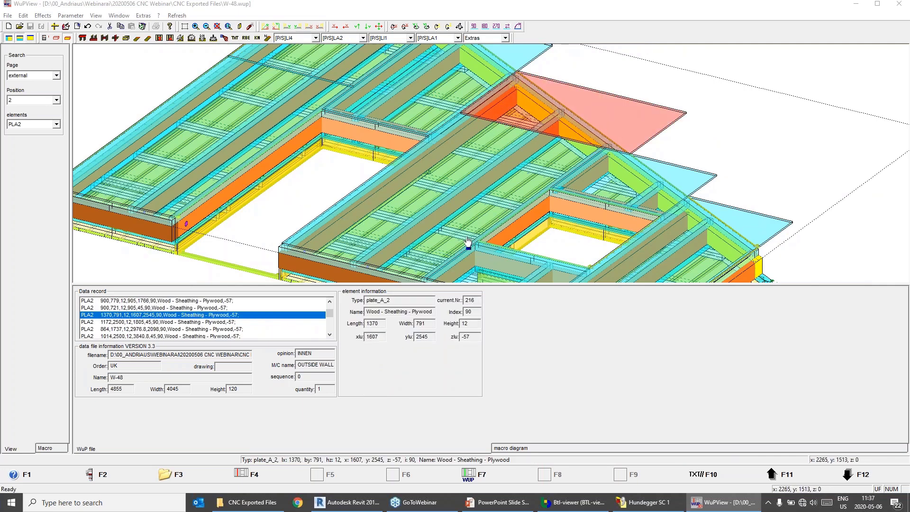
left_click(160, 253)
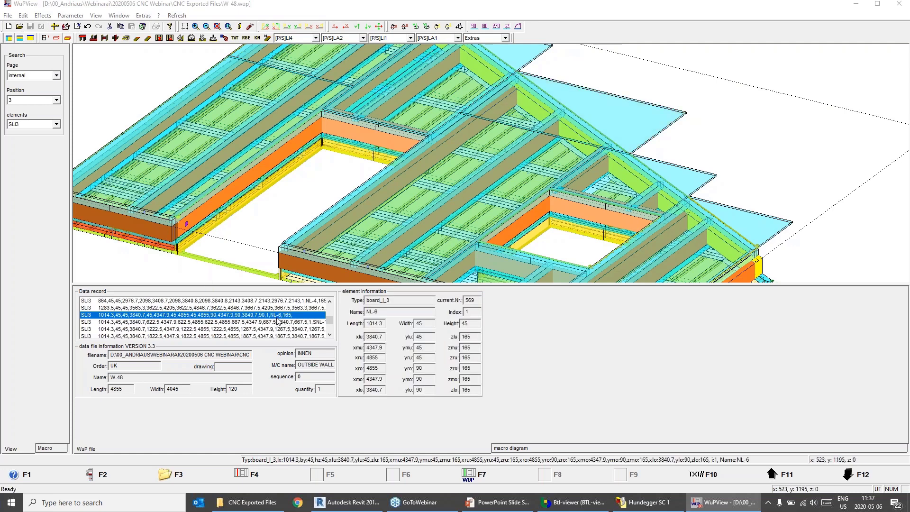
scroll(469, 157, "up", 2)
scroll(495, 190, "down", 3)
left_click(460, 27)
left_click_drag(476, 95, 500, 121)
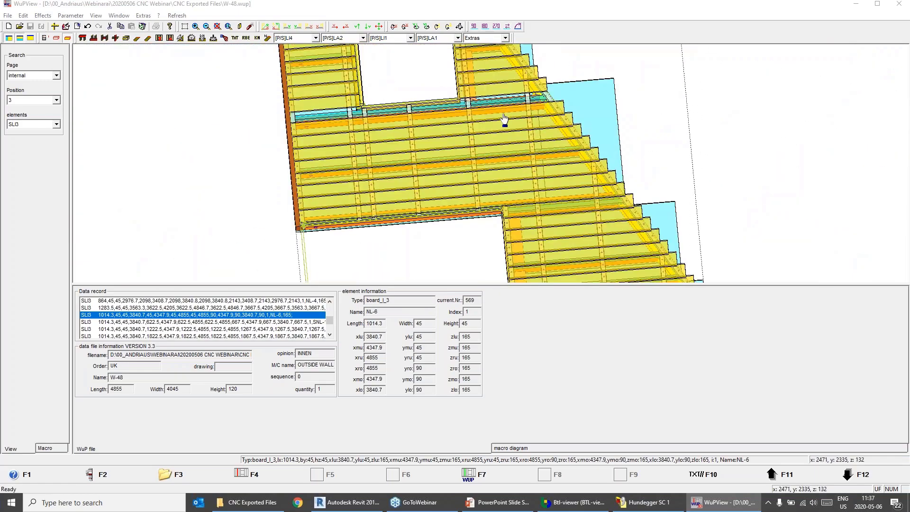
- Inspect a siding board above the opening in WuPView and find the matching board's FM SortMark in Revit
left_click(504, 93)
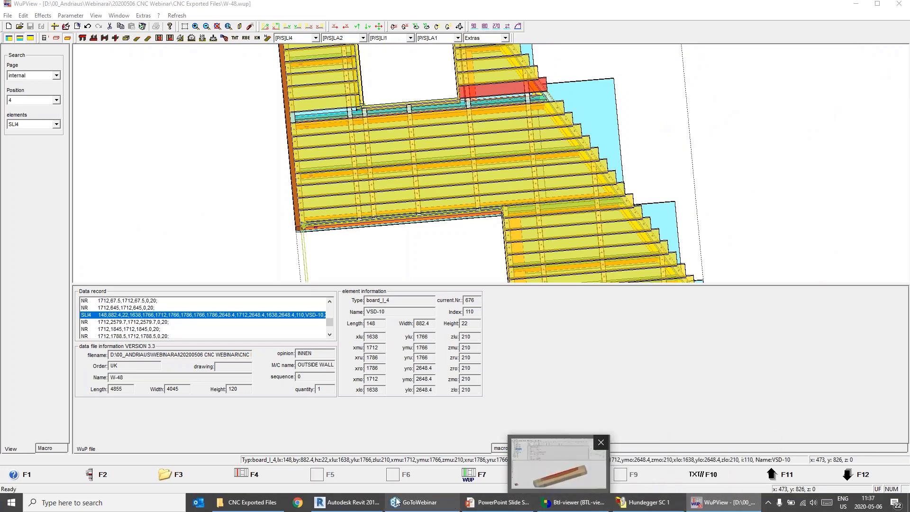
left_click(349, 503)
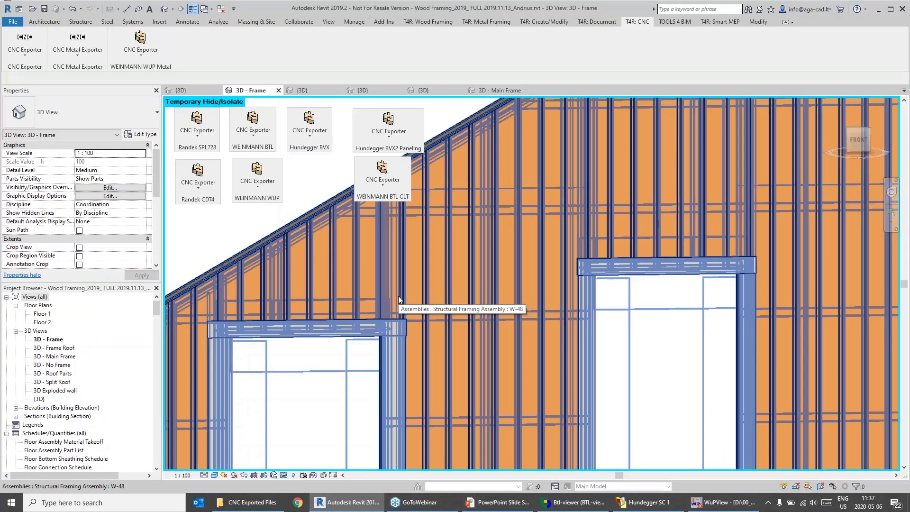
left_click(398, 298)
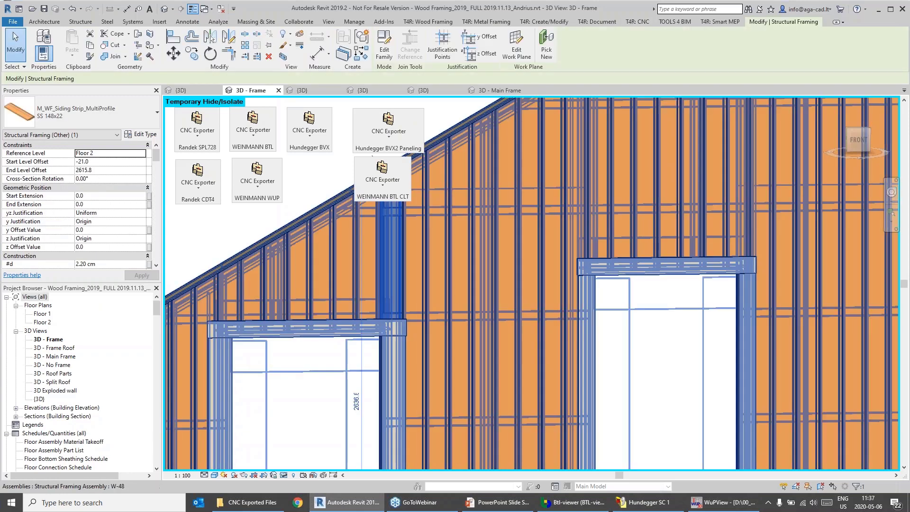
scroll(128, 219, "down", 10)
scroll(128, 220, "down", 10)
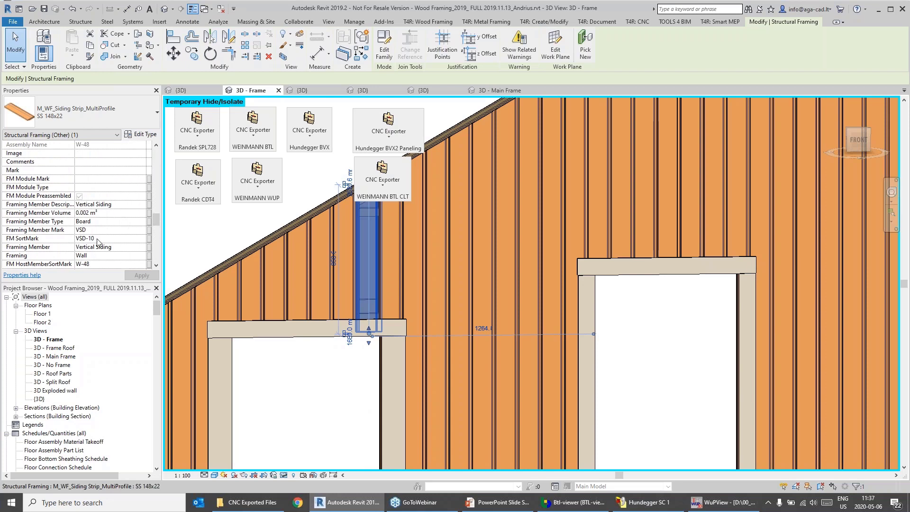
- Return to WuPView, flip the panel to its sheathing side and inspect the plywood plate overhanging the sloped edge
left_click(733, 500)
scroll(512, 200, "up", 3)
scroll(475, 185, "down", 5)
left_click(460, 27)
left_click_drag(515, 215, 522, 178)
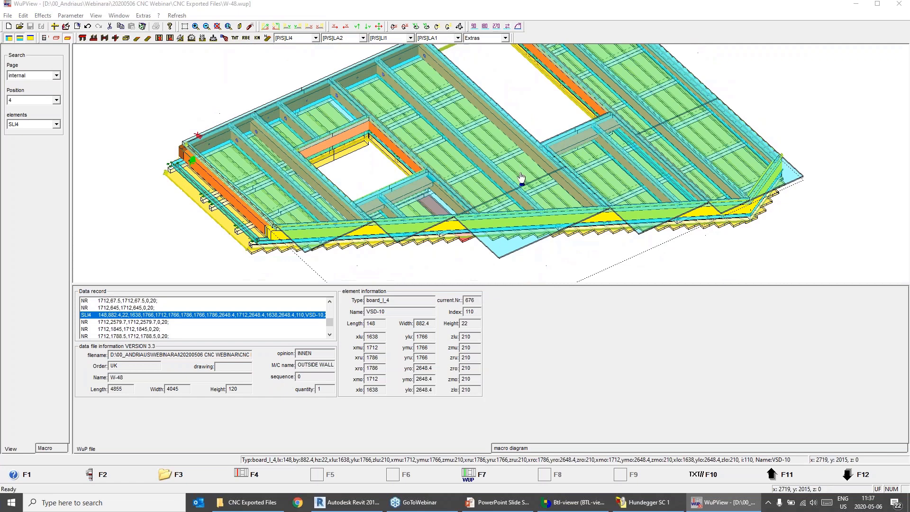
left_click(531, 245)
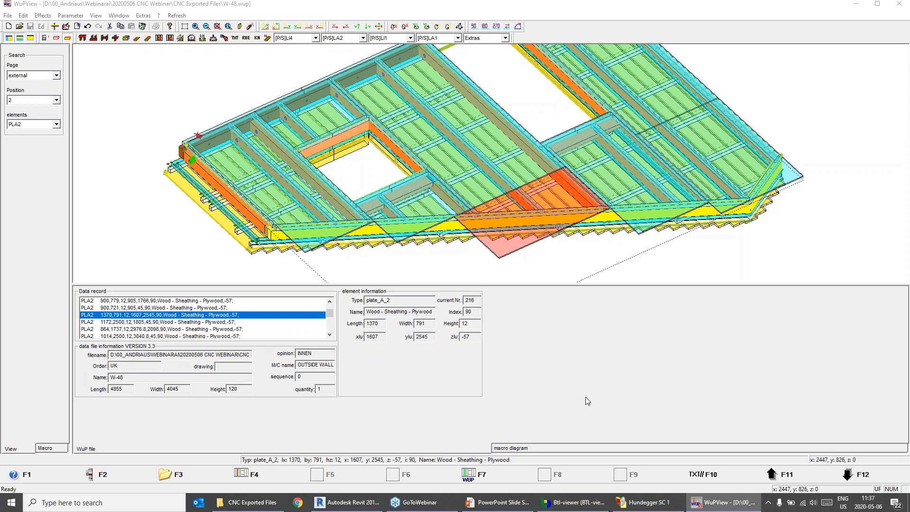
- In Revit, turn off Material By Original for the sheathing part above the window and open the Wood - Sheathing - Plywood material parameters
left_click(348, 502)
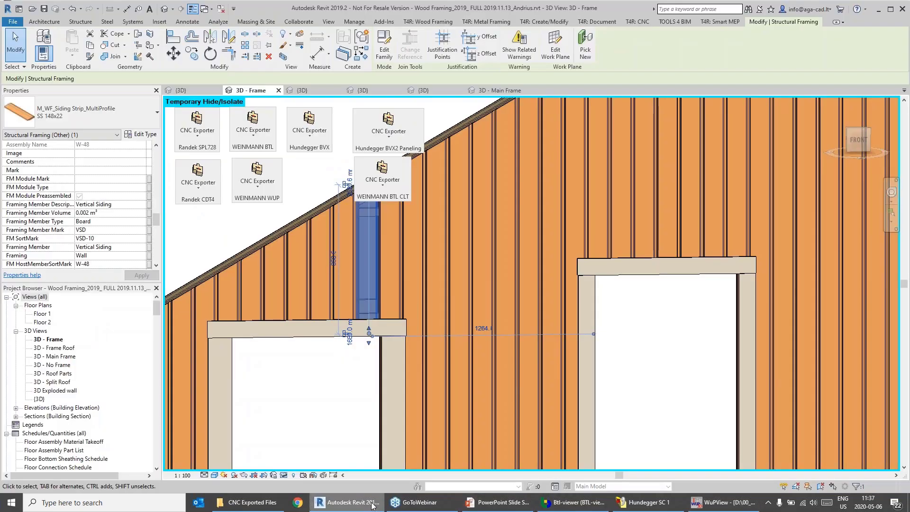
scroll(244, 233, "down", 2)
middle_click_drag(272, 302, 532, 309, "shift")
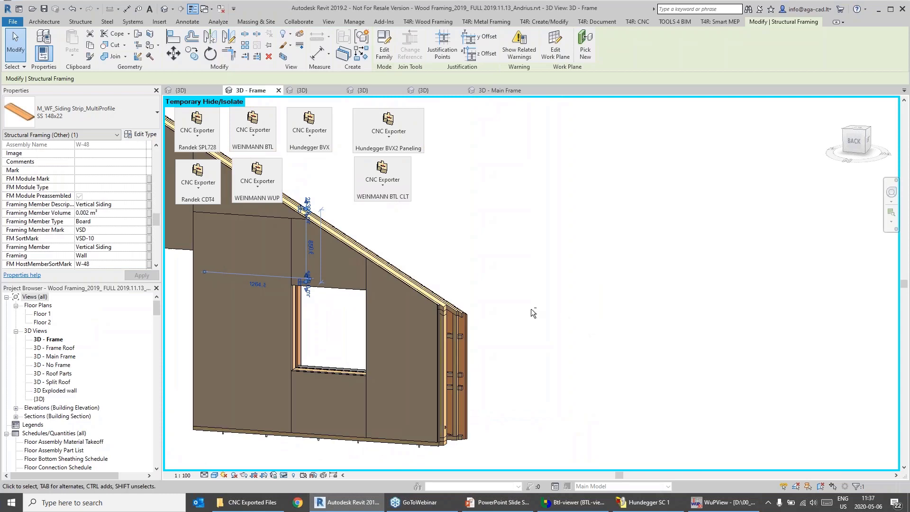
left_click(335, 266)
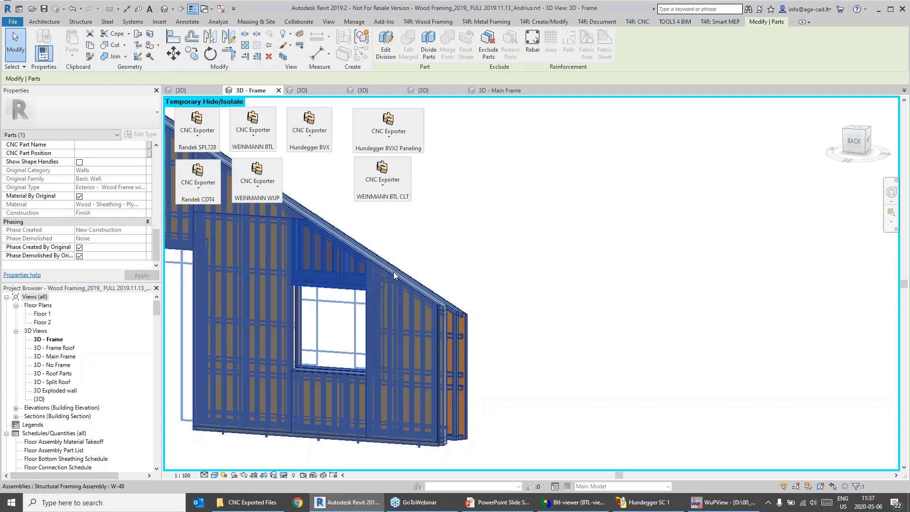
left_click(79, 196)
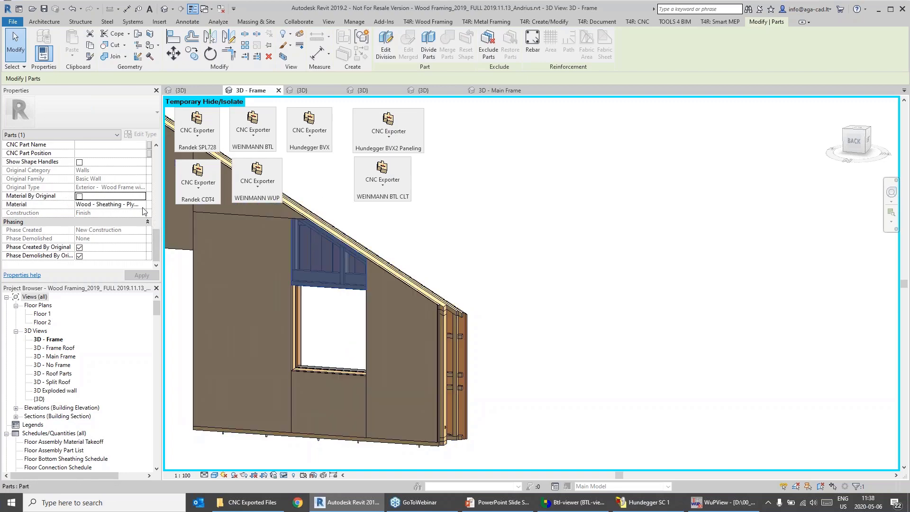
left_click(143, 208)
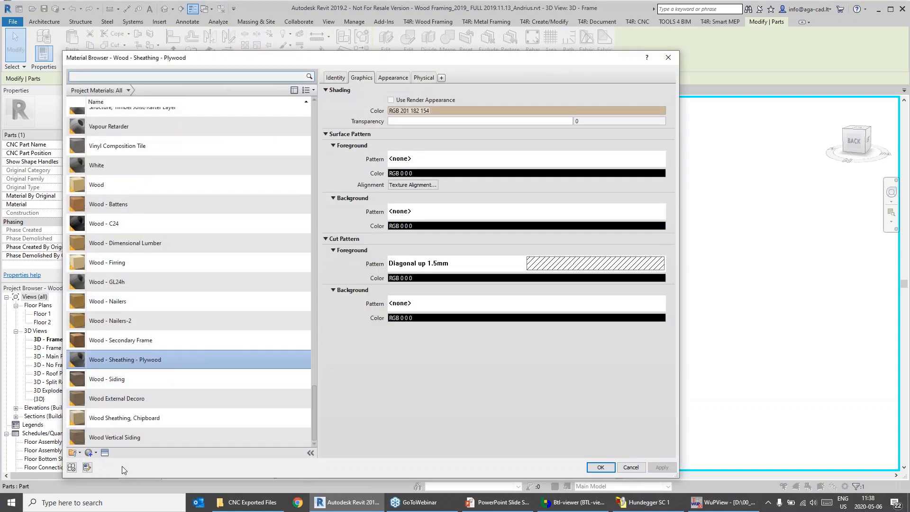
left_click(89, 469)
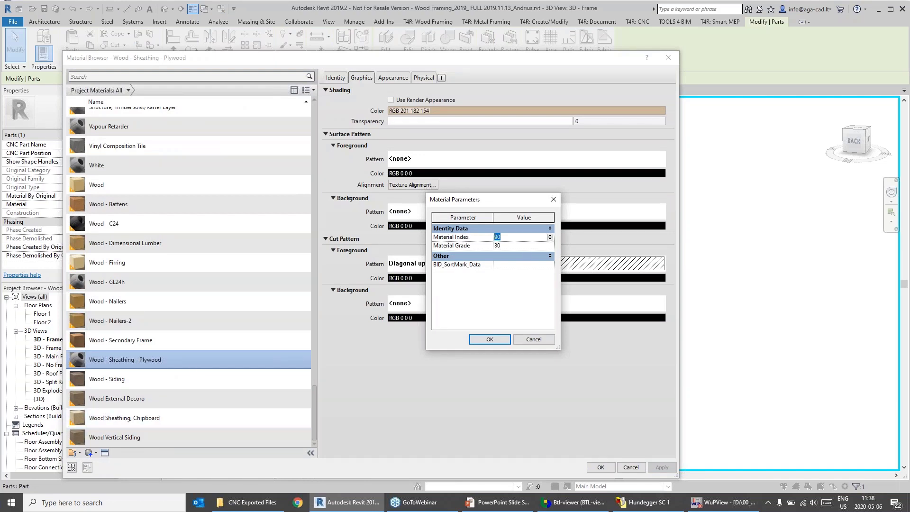
- Compare the material index in WuPView by inspecting a plywood plate and a siding board of the panel
left_click(740, 503)
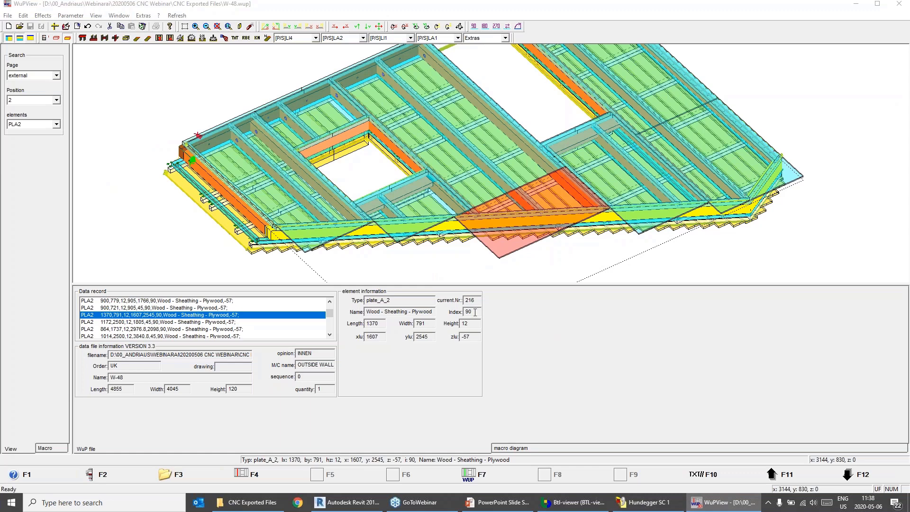
left_click(440, 139)
left_click(441, 159)
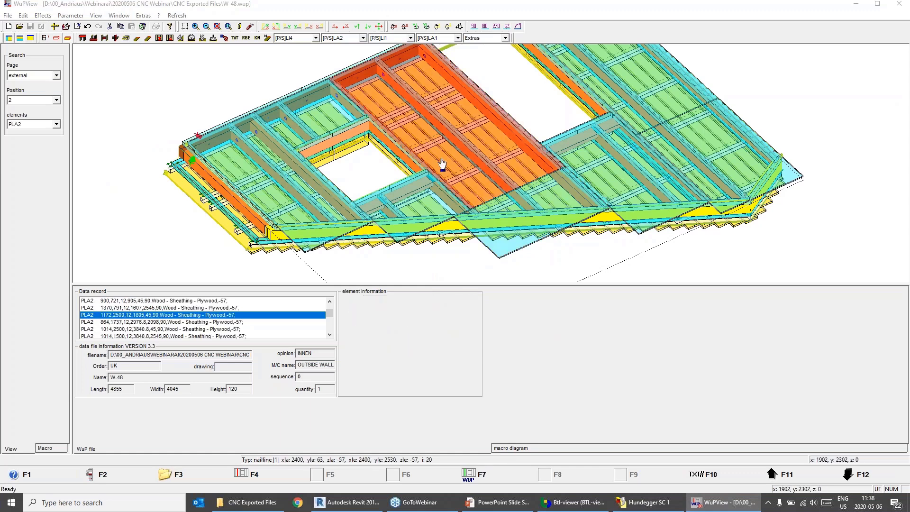
left_click(435, 246)
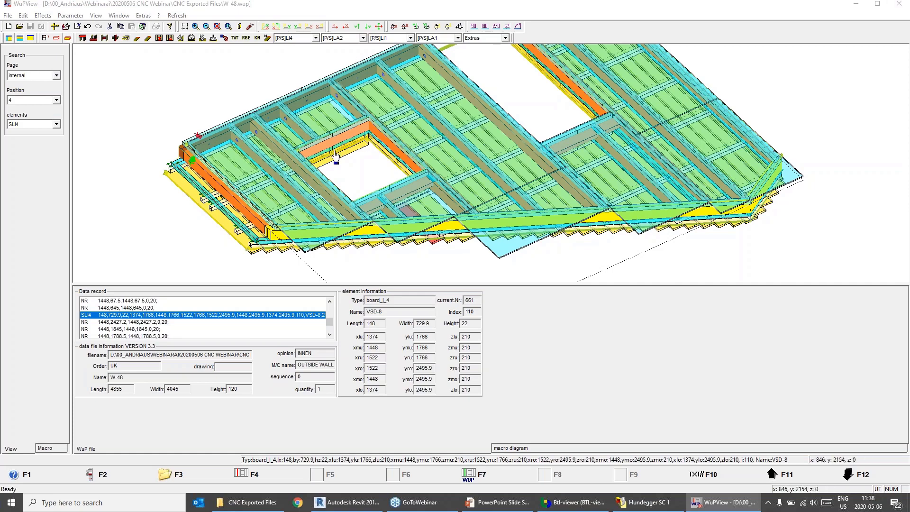
scroll(308, 112, "up", 3)
scroll(261, 98, "down", 3)
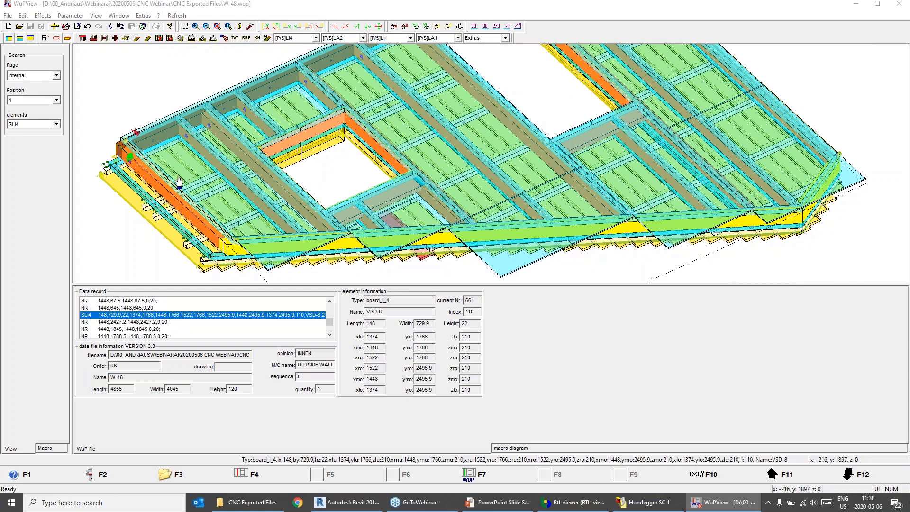
- Close WuPView and Revit's material dialogs, and place the WEINMANN BTL CLT exporter beside Hundegger BVX2 Paneling
left_click(900, 6)
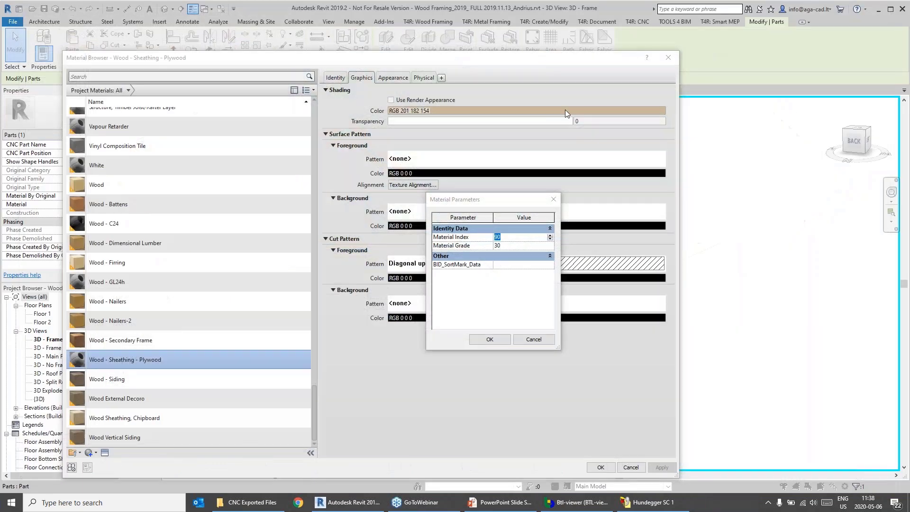
left_click(508, 341)
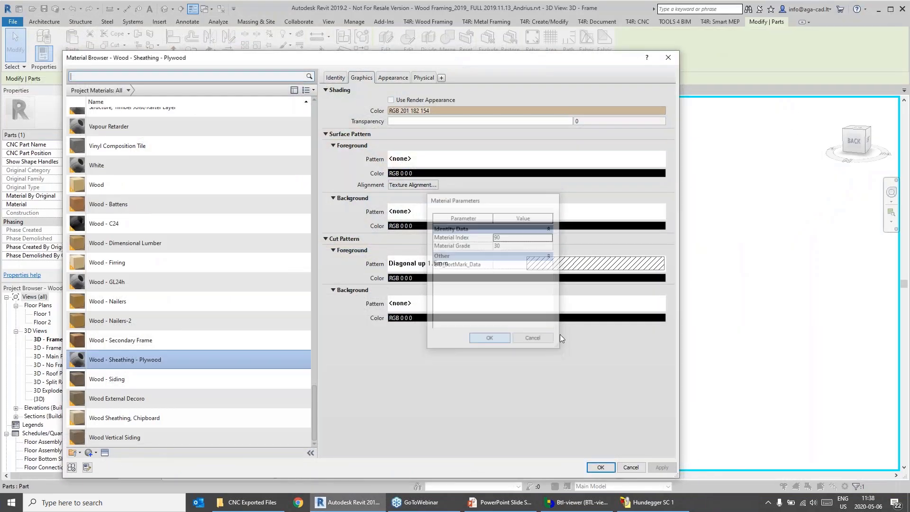
left_click(670, 58)
left_click(588, 294)
middle_click_drag(588, 294, 338, 354, "shift")
left_click_drag(397, 205, 479, 155)
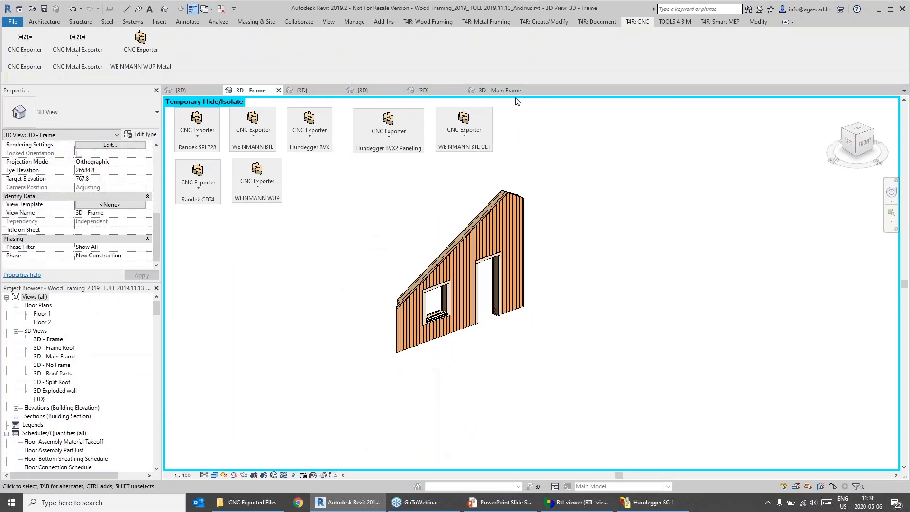
- Switch to the Metric Demo_CLT model and export a CLT wall panel with Hundegger BVX2 Paneling using Export Configuration for Webinar
left_click(428, 90)
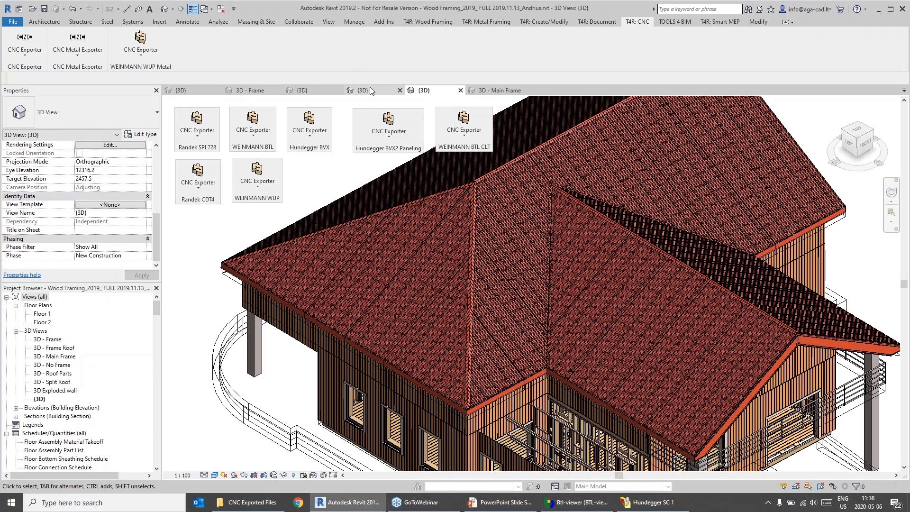
left_click(370, 91)
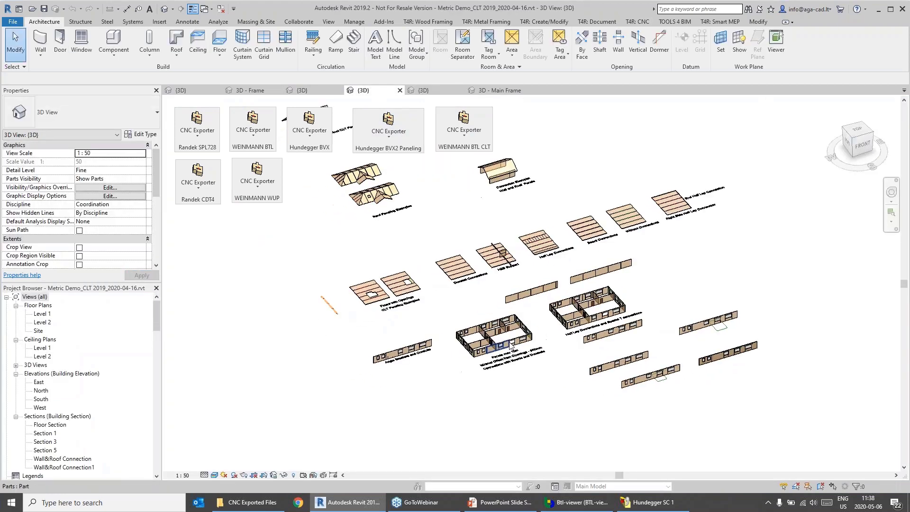
scroll(513, 346, "up", 6)
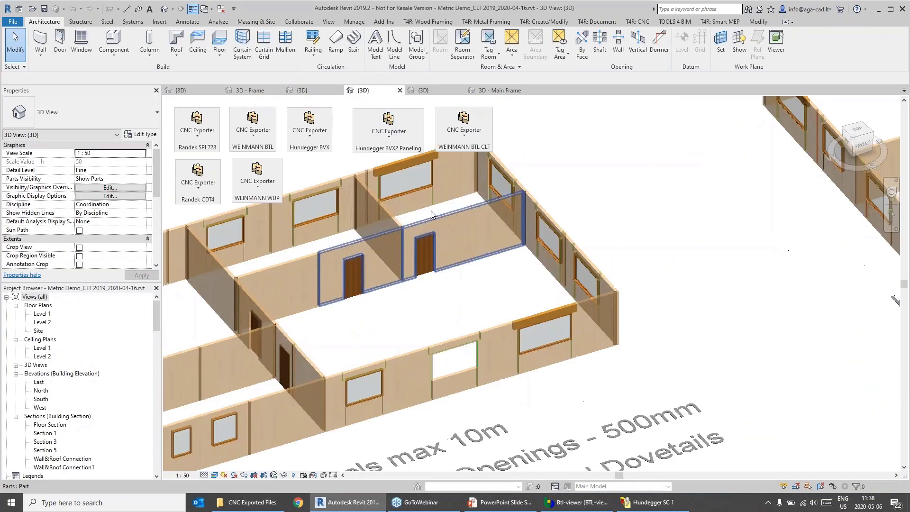
left_click(396, 138)
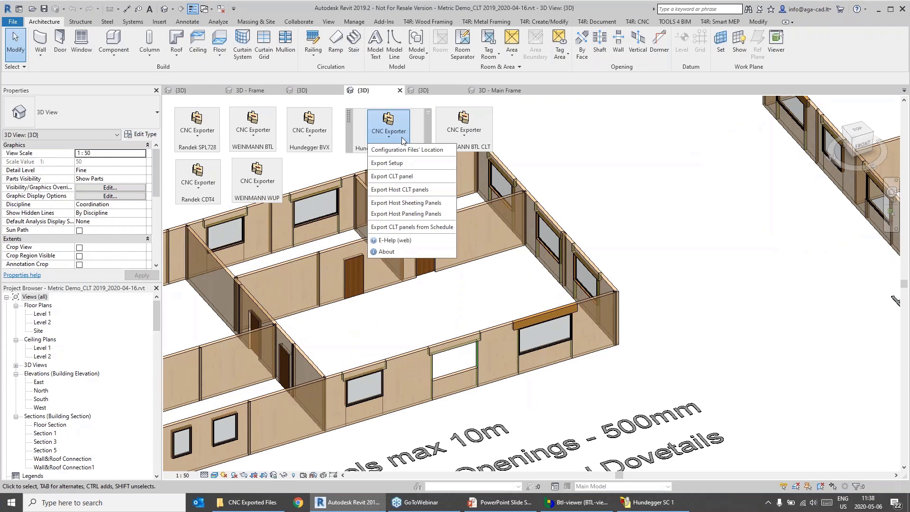
left_click(389, 191)
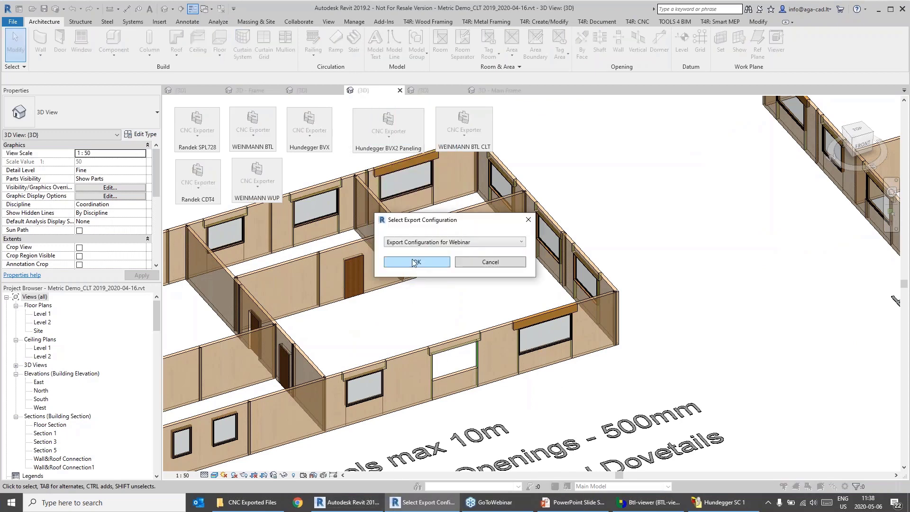
left_click(415, 262)
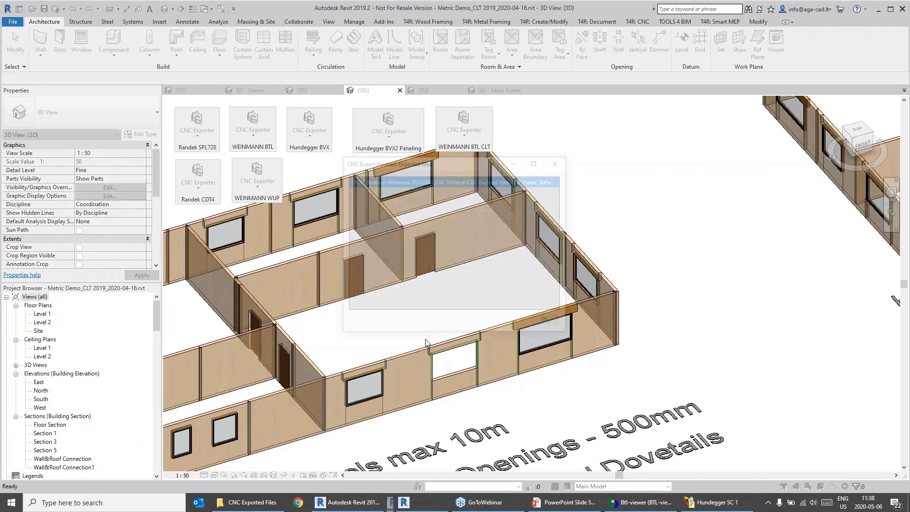
left_click(548, 322)
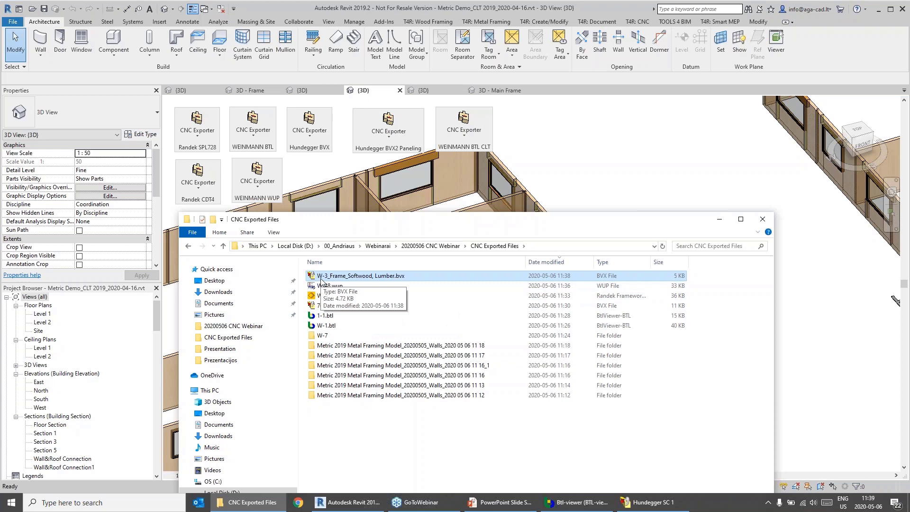
- Review the code of W-3_Frame_Softwood, Lumber.bvx in Notepad++ and launch CAMBIUM for the exported file
right_click(356, 276)
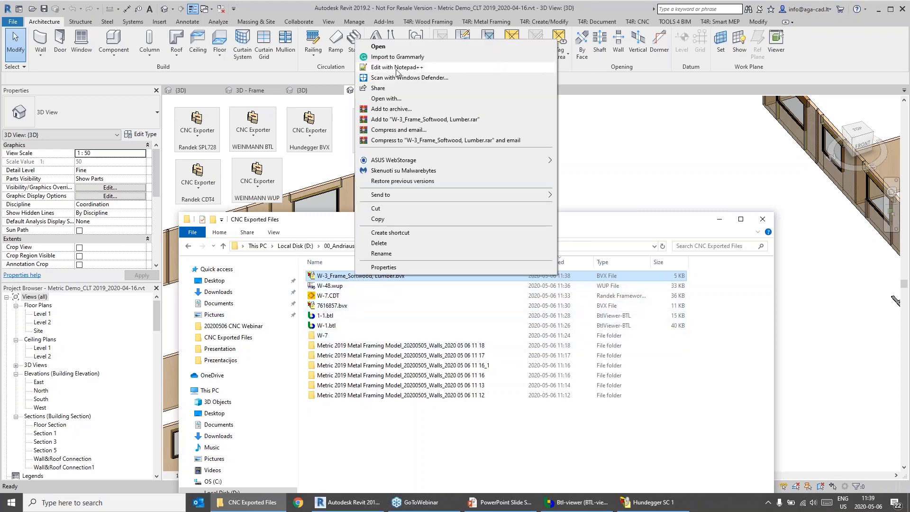
left_click(374, 66)
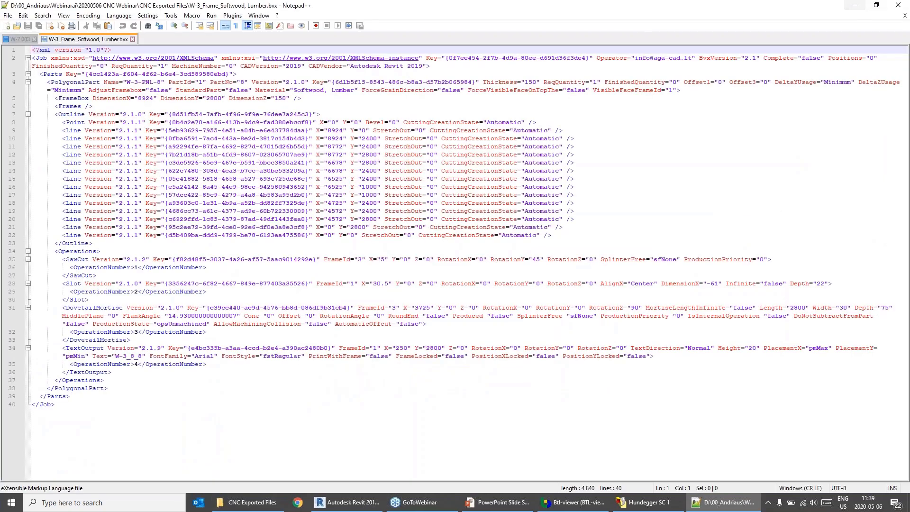
left_click(857, 5)
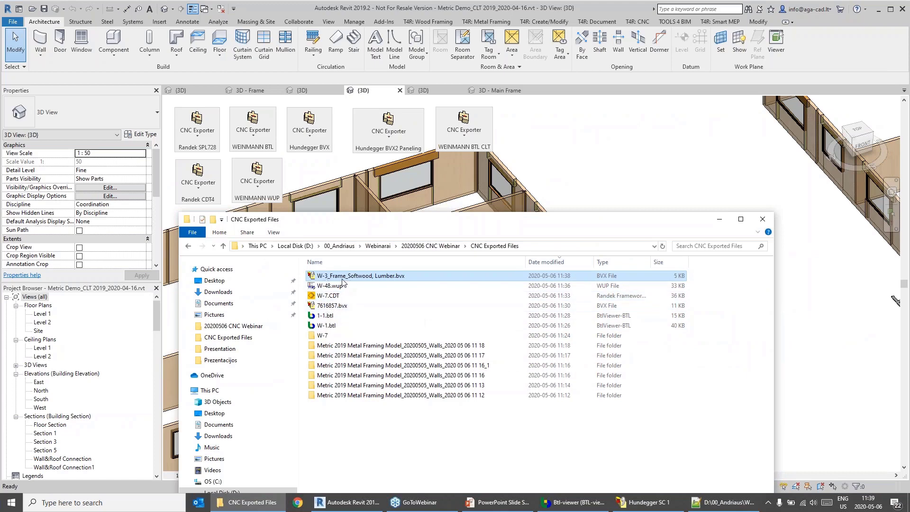
key("super+d")
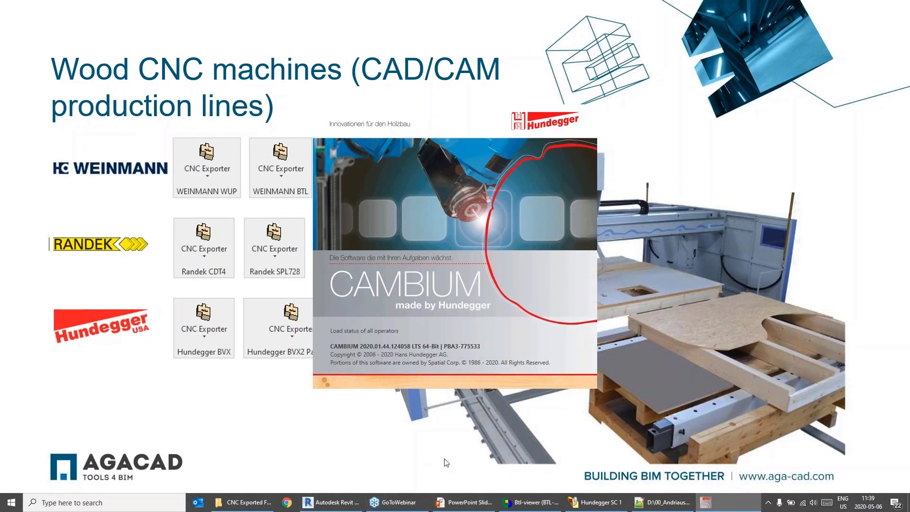
- Switch to the Revit CLT model and export the small corner wall panel with the WEINMANN BTL CLT exporter
left_click(331, 502)
left_click(463, 131)
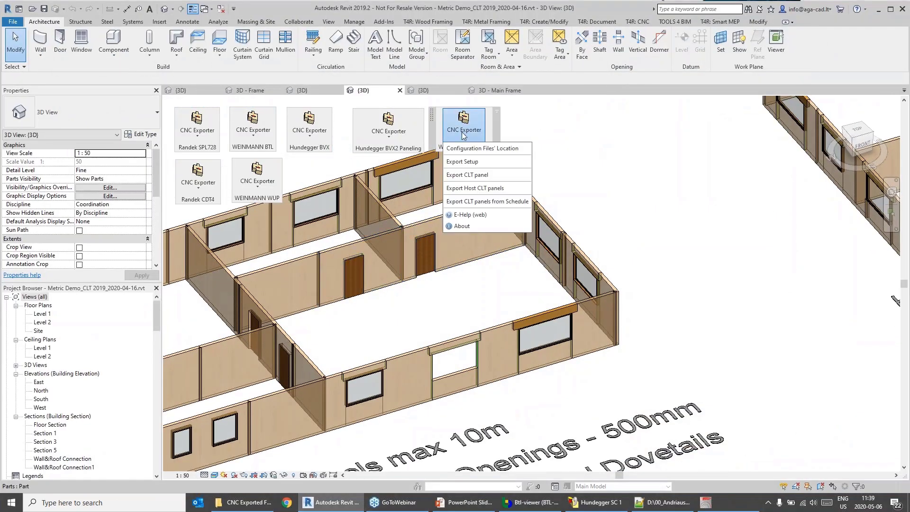
left_click(470, 175)
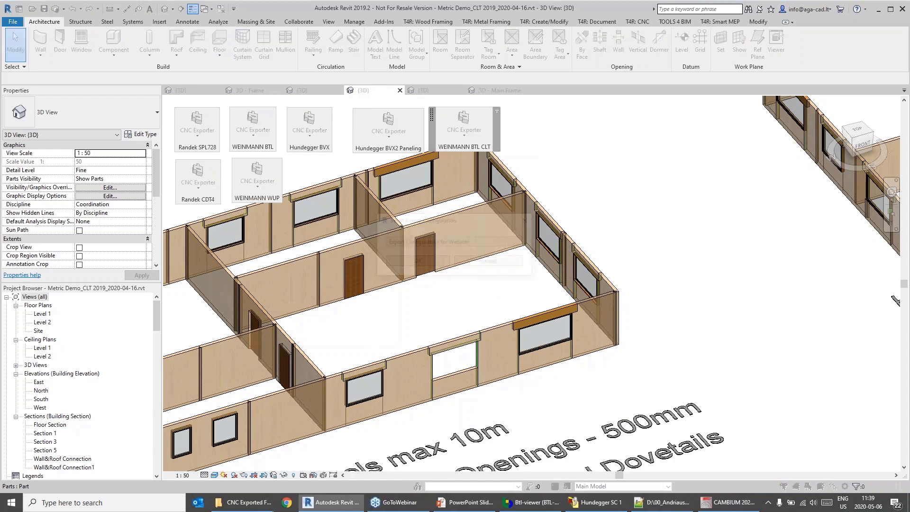
left_click(436, 263)
middle_click_drag(684, 309, 534, 289)
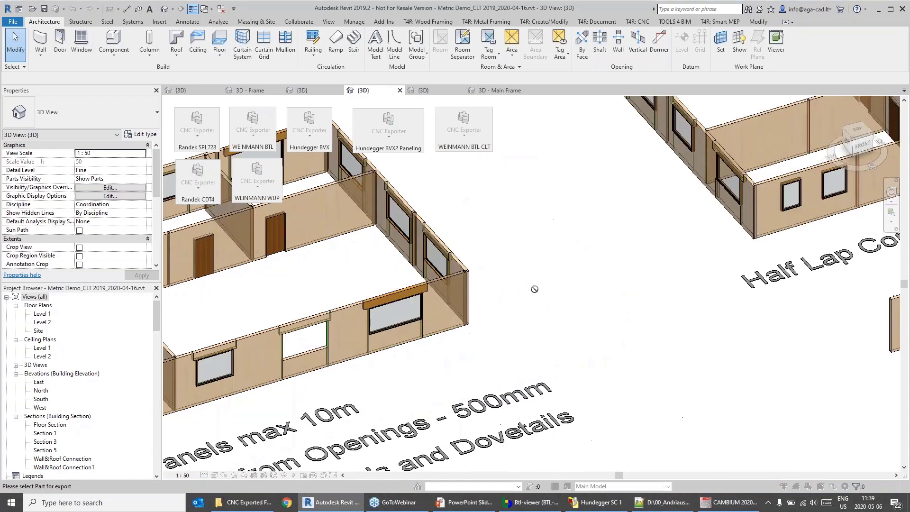
scroll(460, 282, "up", 8)
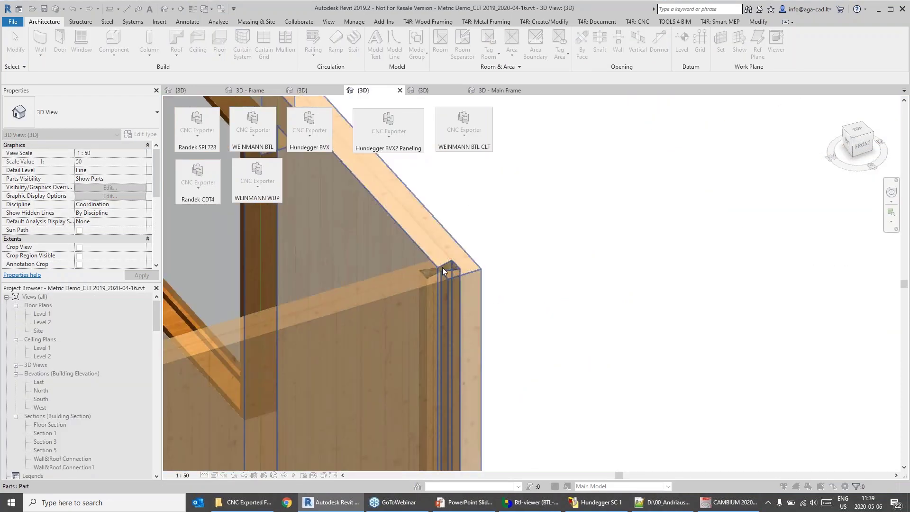
left_click(428, 227)
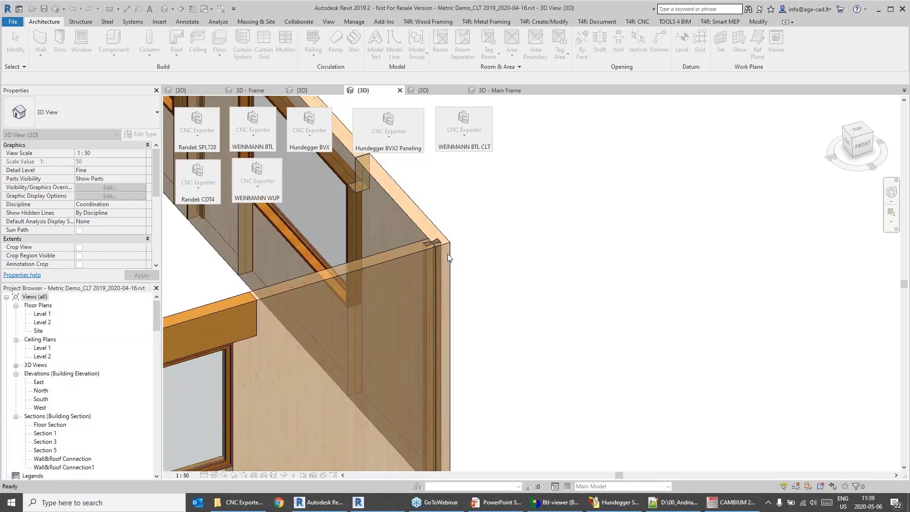
left_click(546, 322)
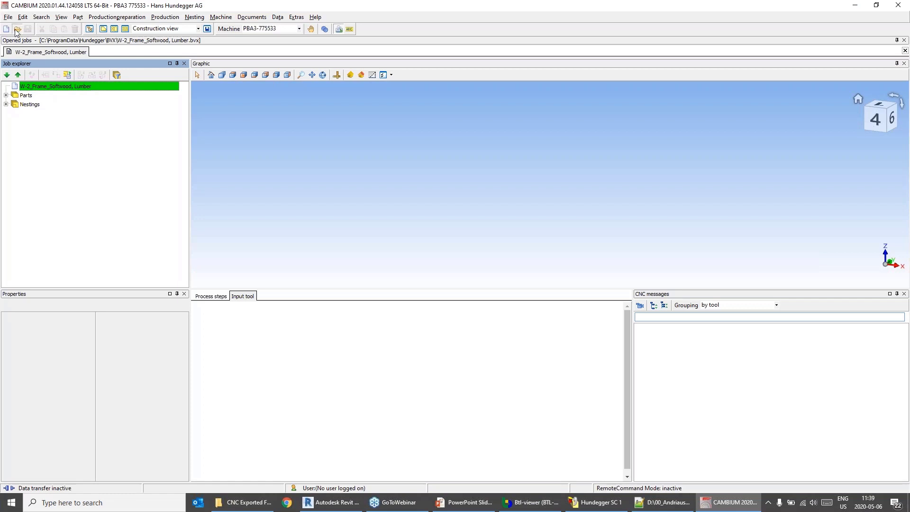
- Switch to CAMBIUM and import W-3_Frame_Softwood, Lumber.bvx from the CNC Exported Files folder into the job list
left_click(18, 30)
left_click_drag(525, 70, 365, 41)
left_click(470, 247)
left_click(438, 224)
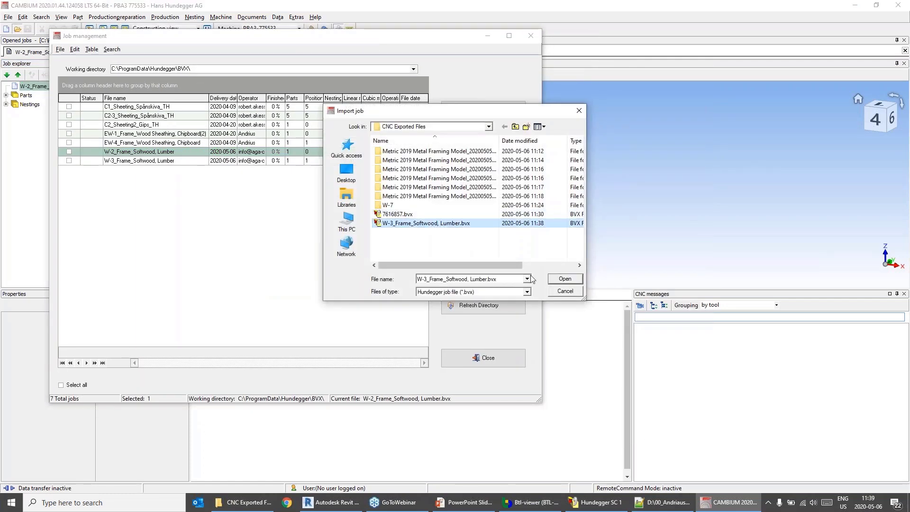
left_click(562, 279)
left_click(435, 264)
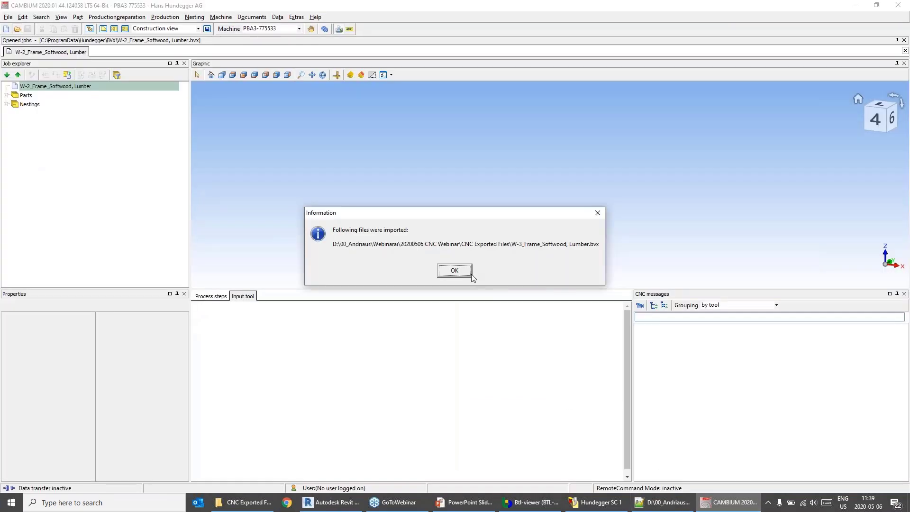
left_click(471, 273)
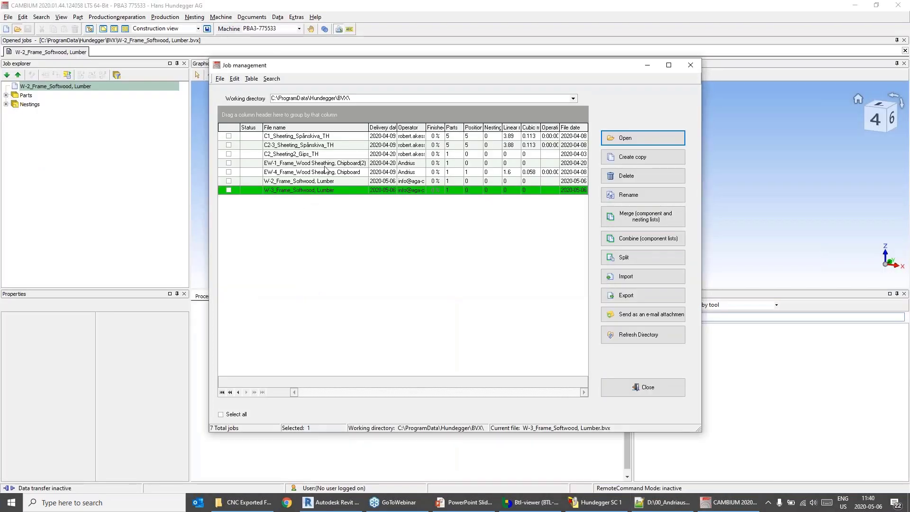
- Open the imported W-3_Frame_Softwood, Lumber job and examine part W-3-PNL-8 in 3D from several angles
left_click_drag(431, 69, 323, 57)
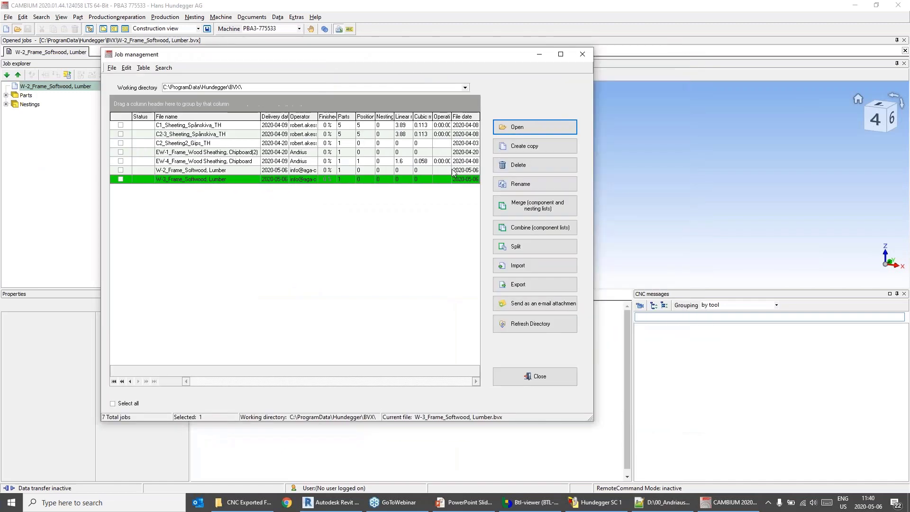
left_click(529, 124)
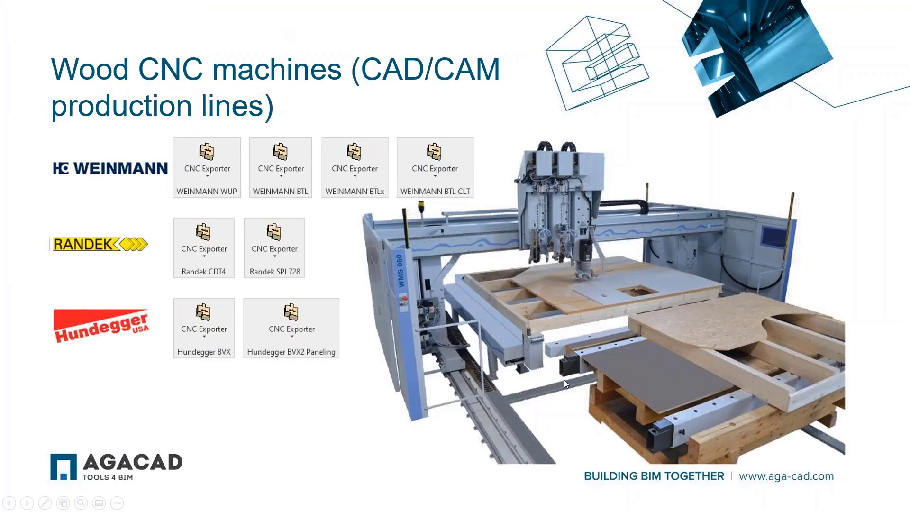
key("alt+Tab")
left_click(7, 96)
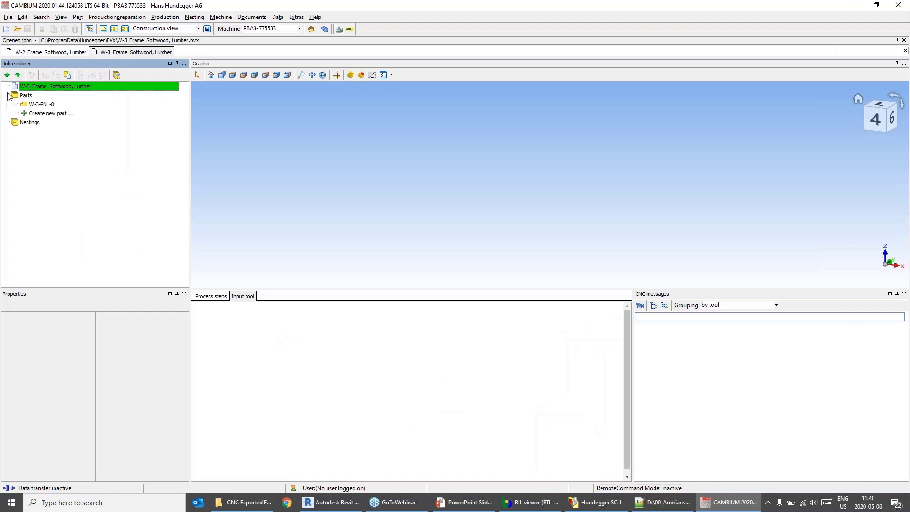
double_click(40, 104)
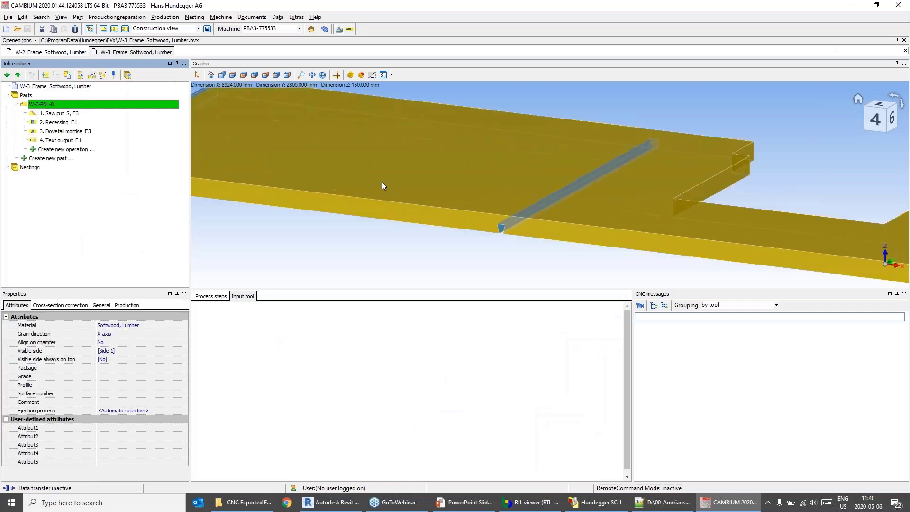
scroll(382, 182, "down", 4)
middle_click_drag(415, 205, 479, 205)
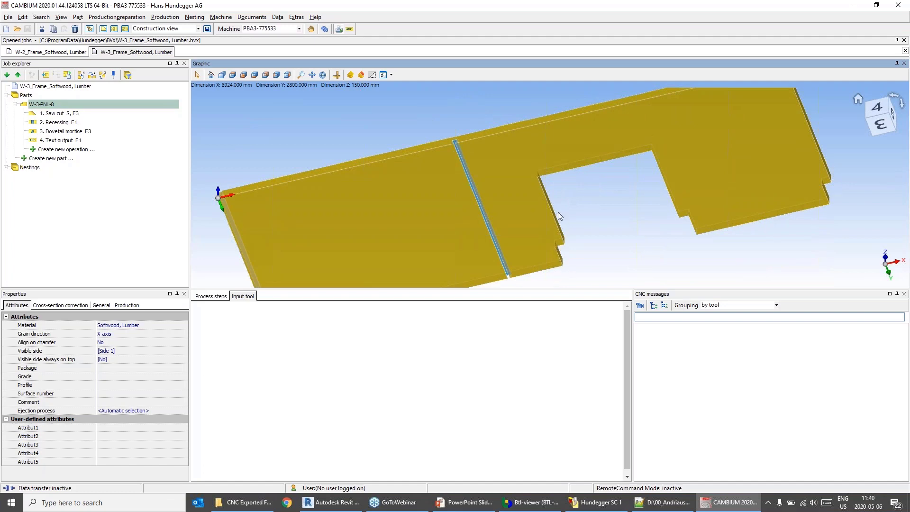
middle_click_drag(521, 148, 555, 237)
- Return to Revit and locate the corner CLT wall panel with the dovetail in the 3D view
left_click(332, 502)
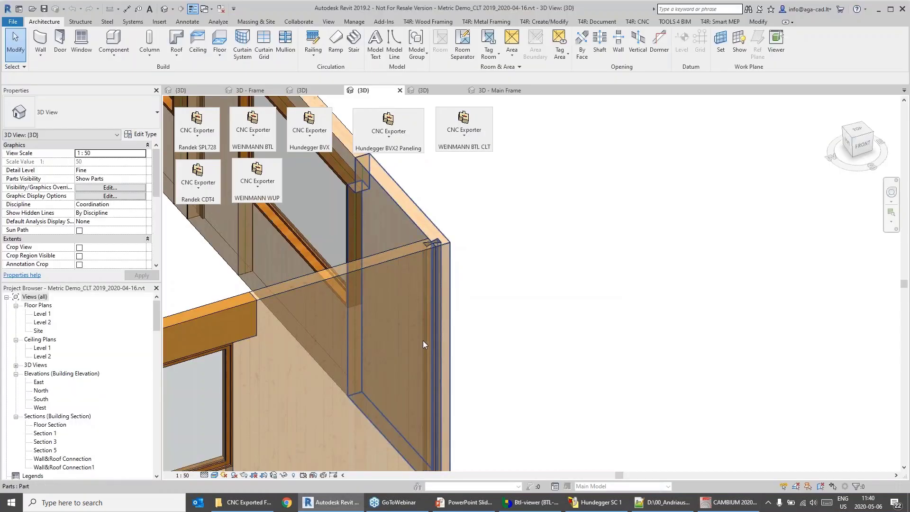
middle_click_drag(336, 365, 423, 345)
scroll(281, 371, "up", 1)
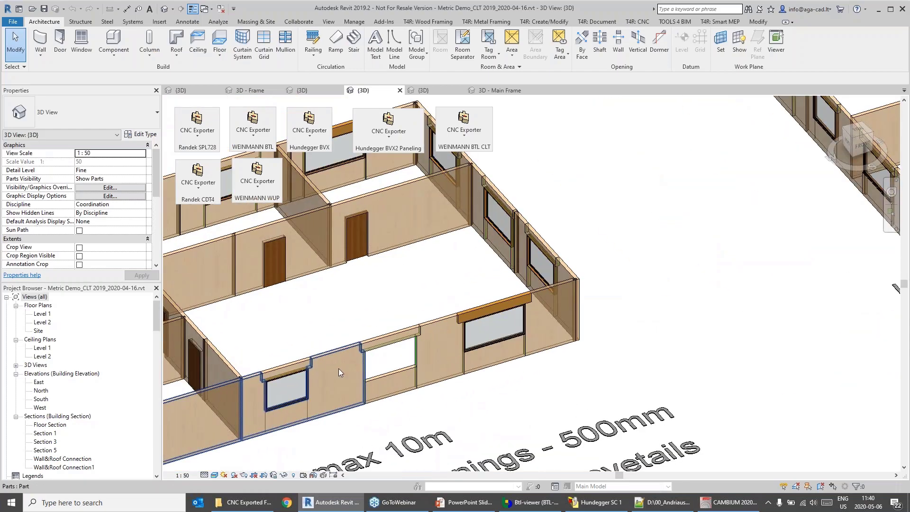
middle_click_drag(570, 298, 487, 292)
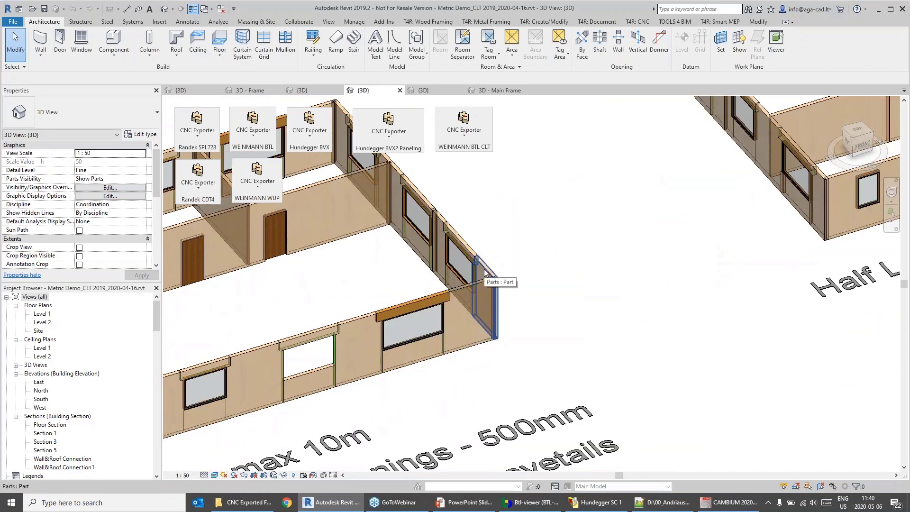
- Open W-2.btl from the CNC Exported Files folder in BTL-viewer and bring the panel into view
left_click(243, 502)
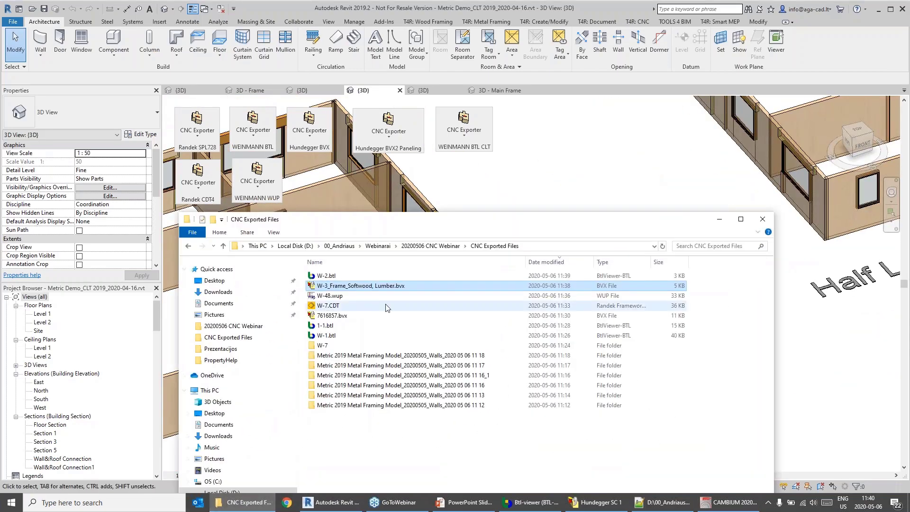
left_click(340, 276)
double_click(340, 277)
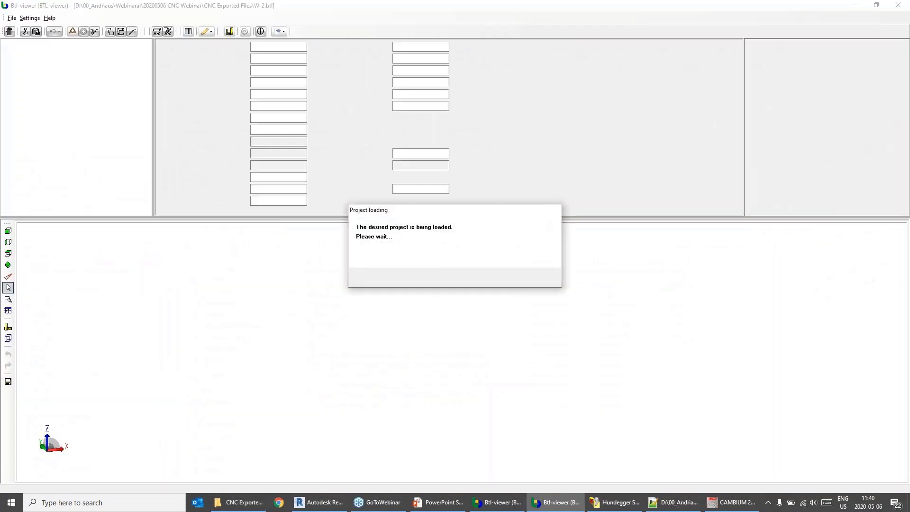
middle_click_drag(523, 346, 644, 357)
scroll(480, 243, "up", 2)
left_click(452, 299)
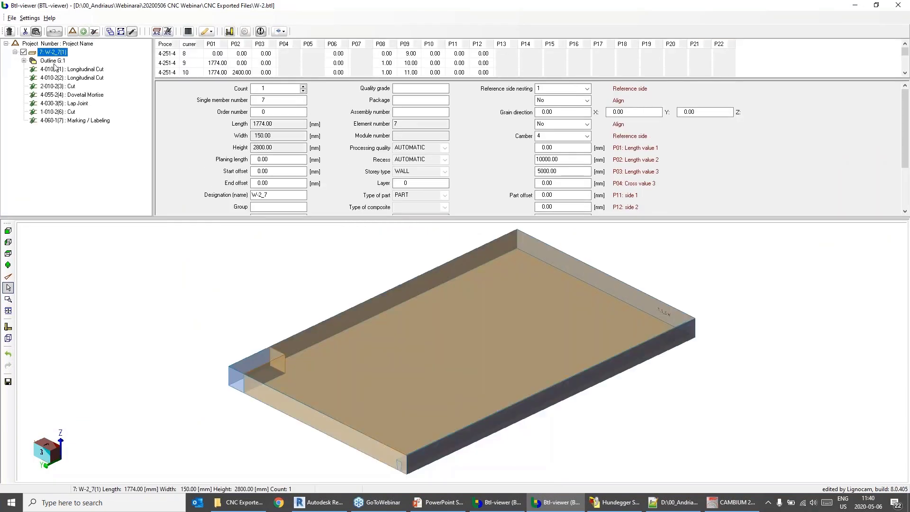
- Expand the outline group of panel W-2_7 and examine its outline, longitudinal cut, cut and dovetail mortise operations
left_click(23, 61)
left_click(72, 77)
left_click(71, 102)
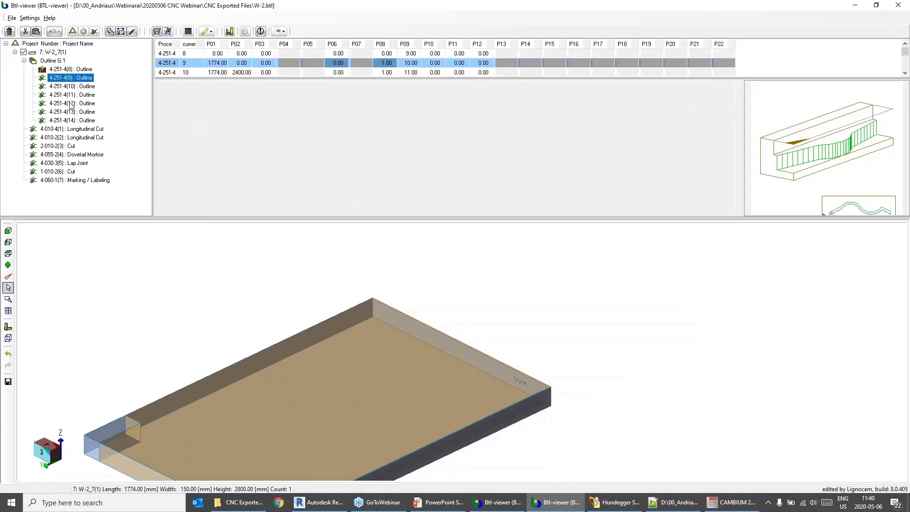
left_click(68, 138)
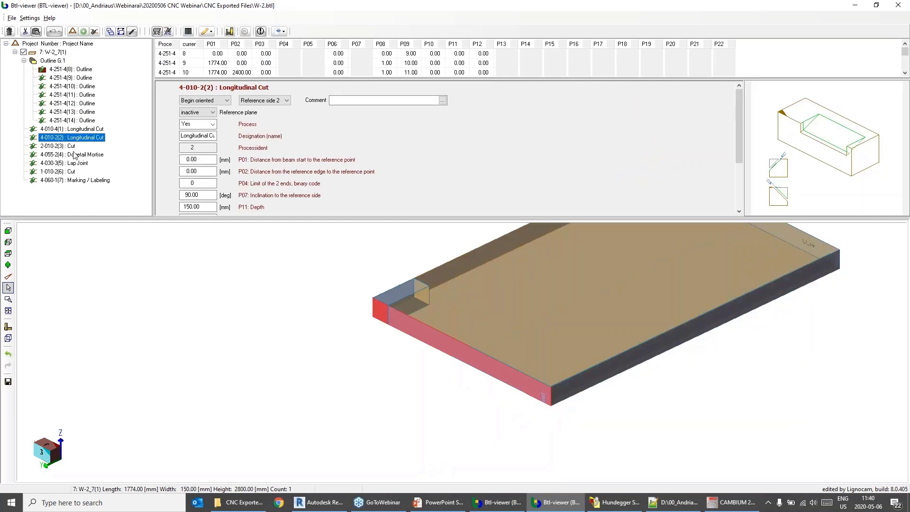
left_click(61, 145)
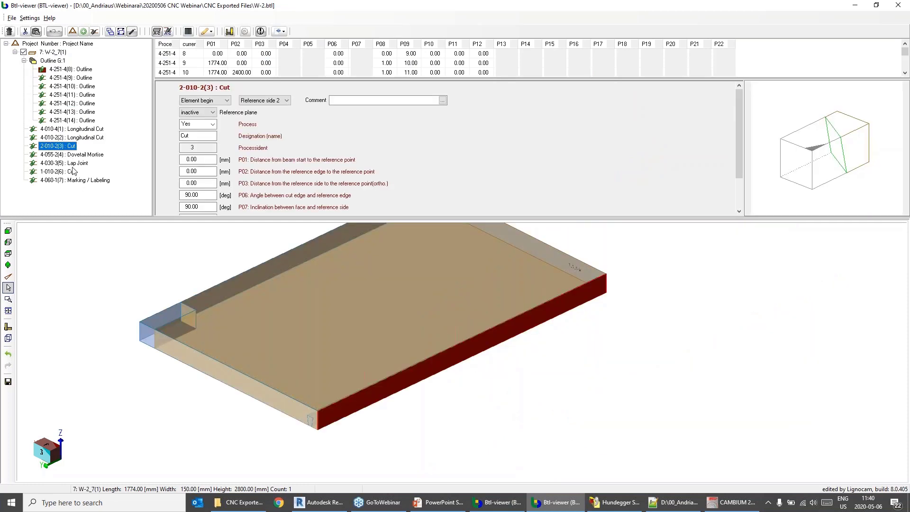
left_click(76, 154)
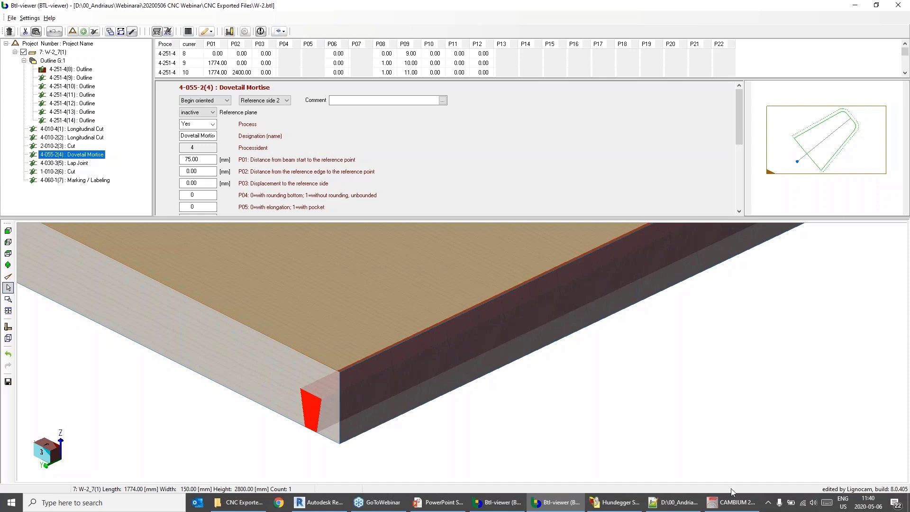
- Switch to CAMBIUM, review the outline segments of part W-3-PNL-8 in the outline editor and close it
left_click(732, 502)
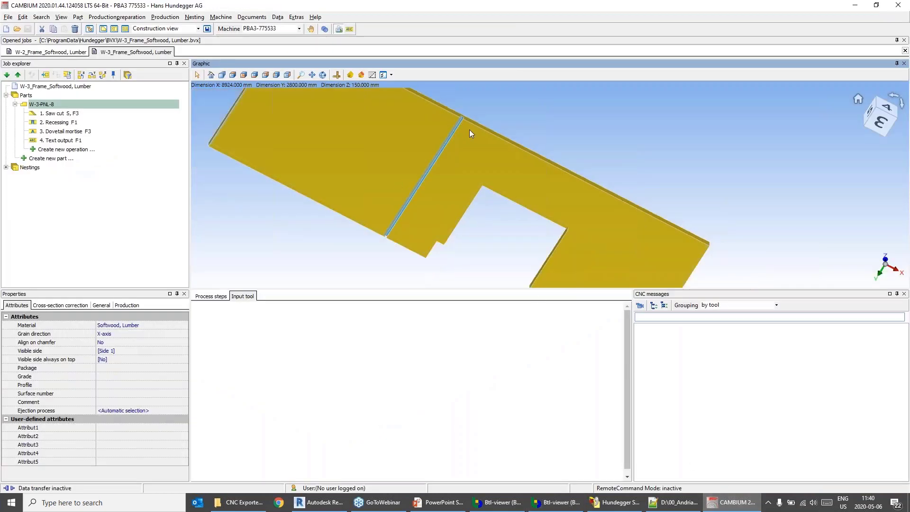
scroll(466, 132, "up", 2)
right_click(37, 102)
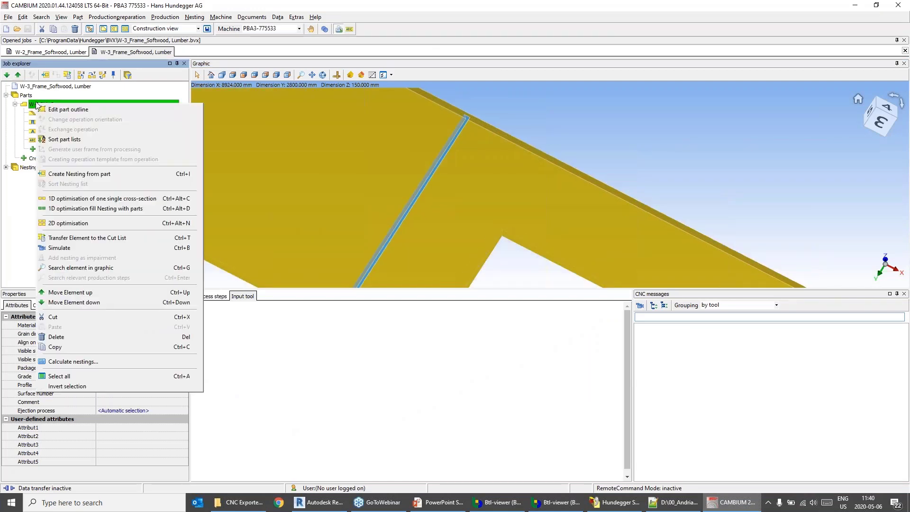
left_click(67, 108)
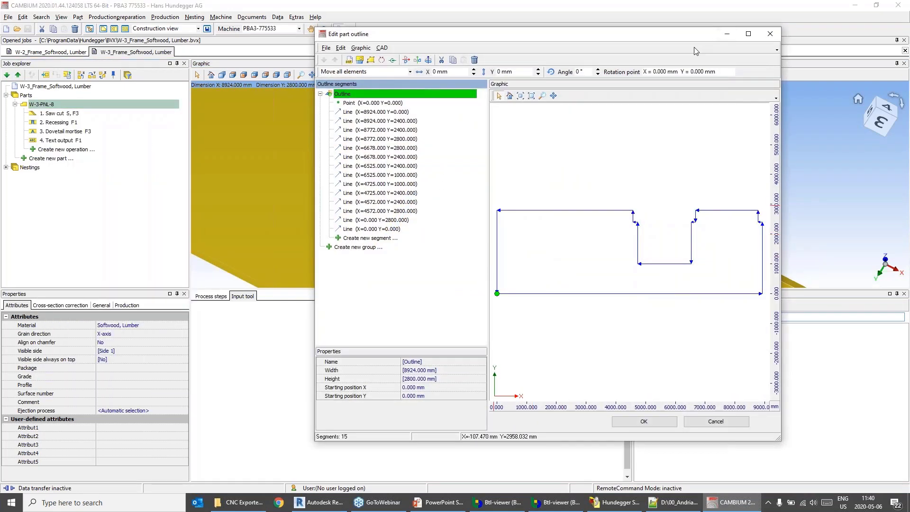
left_click(791, 164)
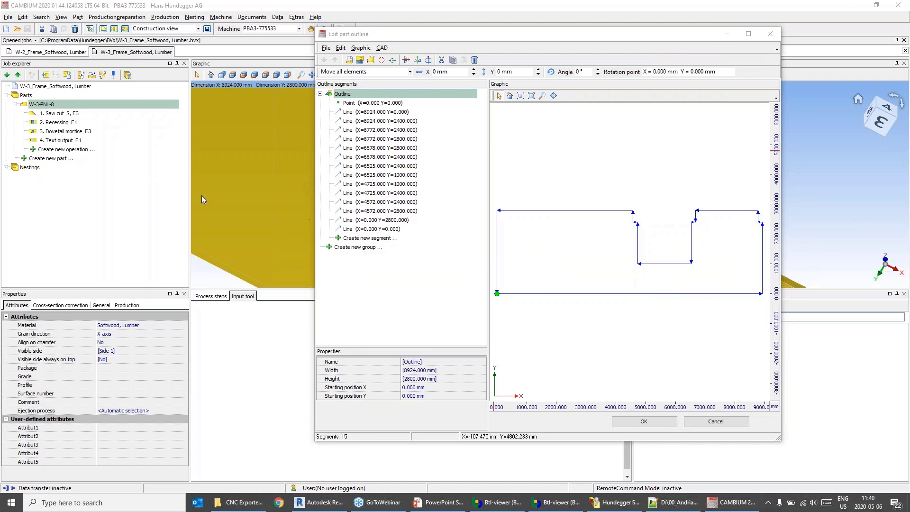
left_click(771, 33)
- Examine the recessing and dovetail mortise operations of part W-3-PNL-8 in the 3D graphic
left_click(57, 131)
left_click(57, 123)
left_click(56, 130)
scroll(489, 193, "up", 2)
scroll(490, 192, "down", 5)
left_click(529, 272)
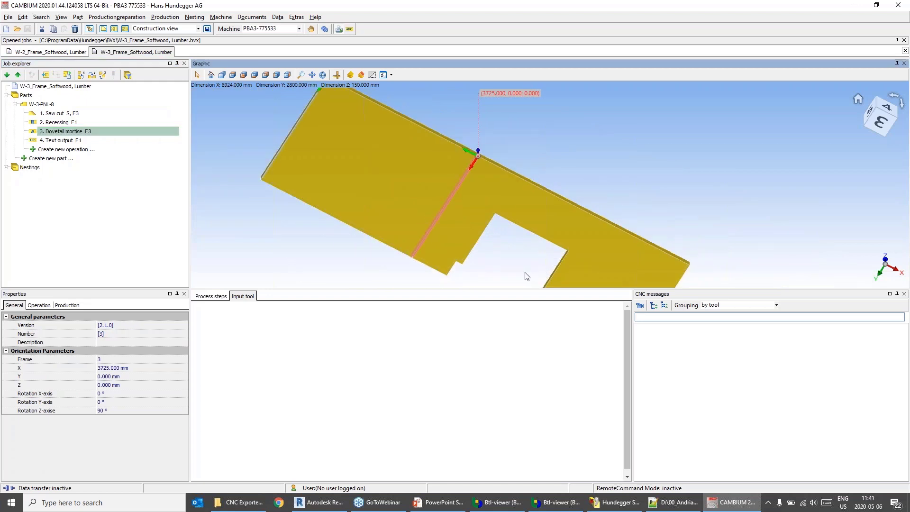
middle_click_drag(520, 261, 582, 212)
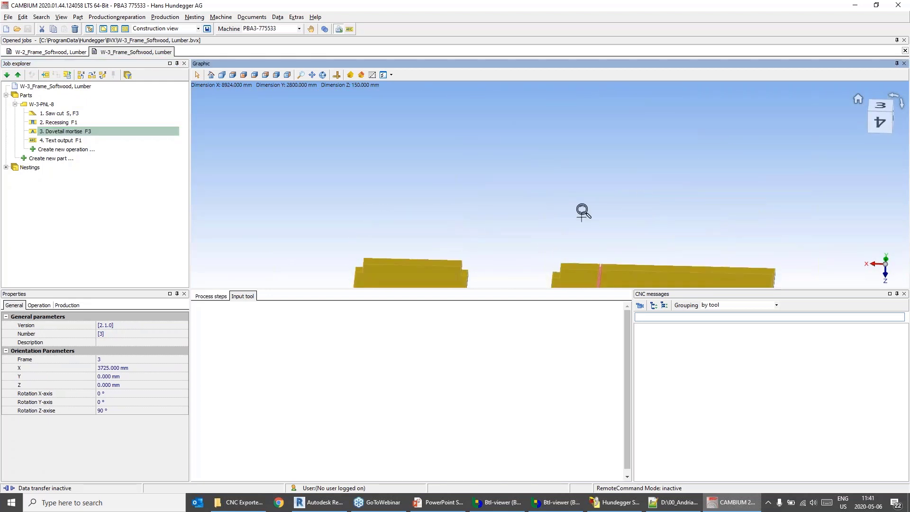
scroll(581, 224, "up", 3)
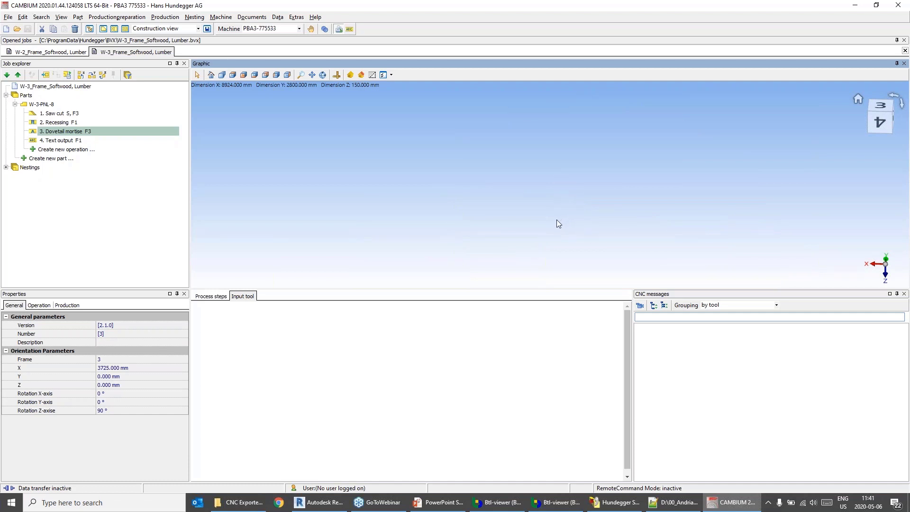
- Switch to the PowerPoint slide show and advance to the closing thank-you slide
left_click(438, 502)
key("alt+Tab")
key("alt+Tab")
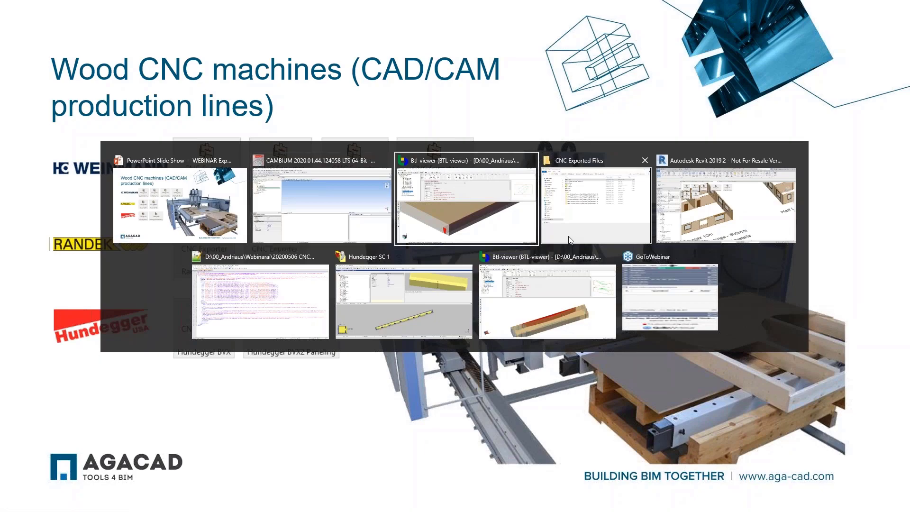
left_click(201, 198)
left_click(330, 195)
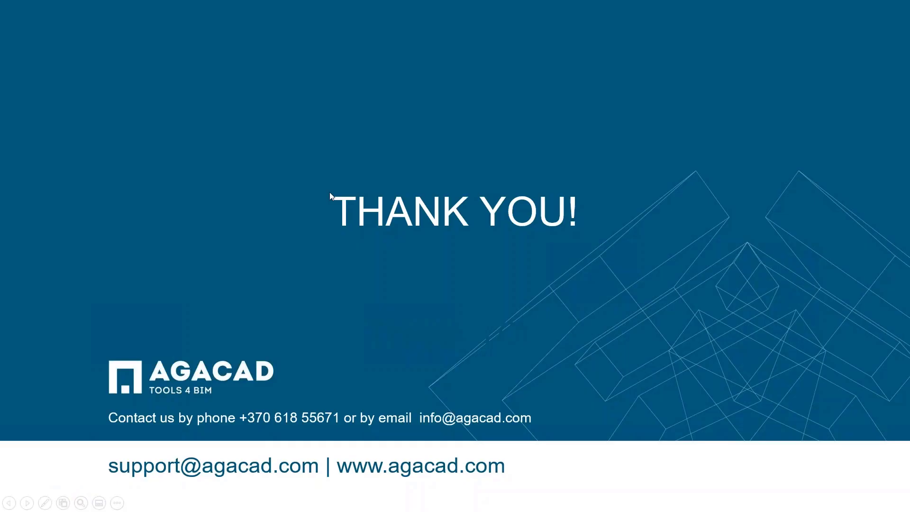